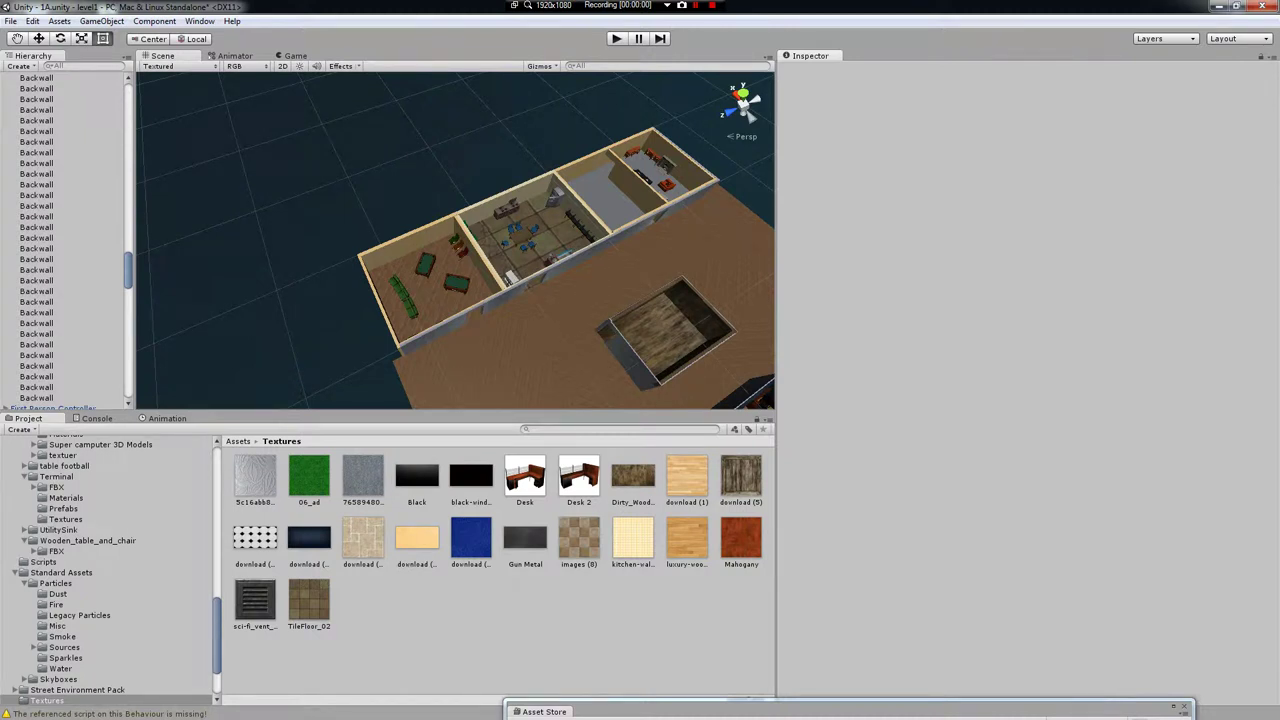
- Move the back wall outward toward the viewer, beside the wooden-floored room
alt+drag(450, 250, 585, 250)
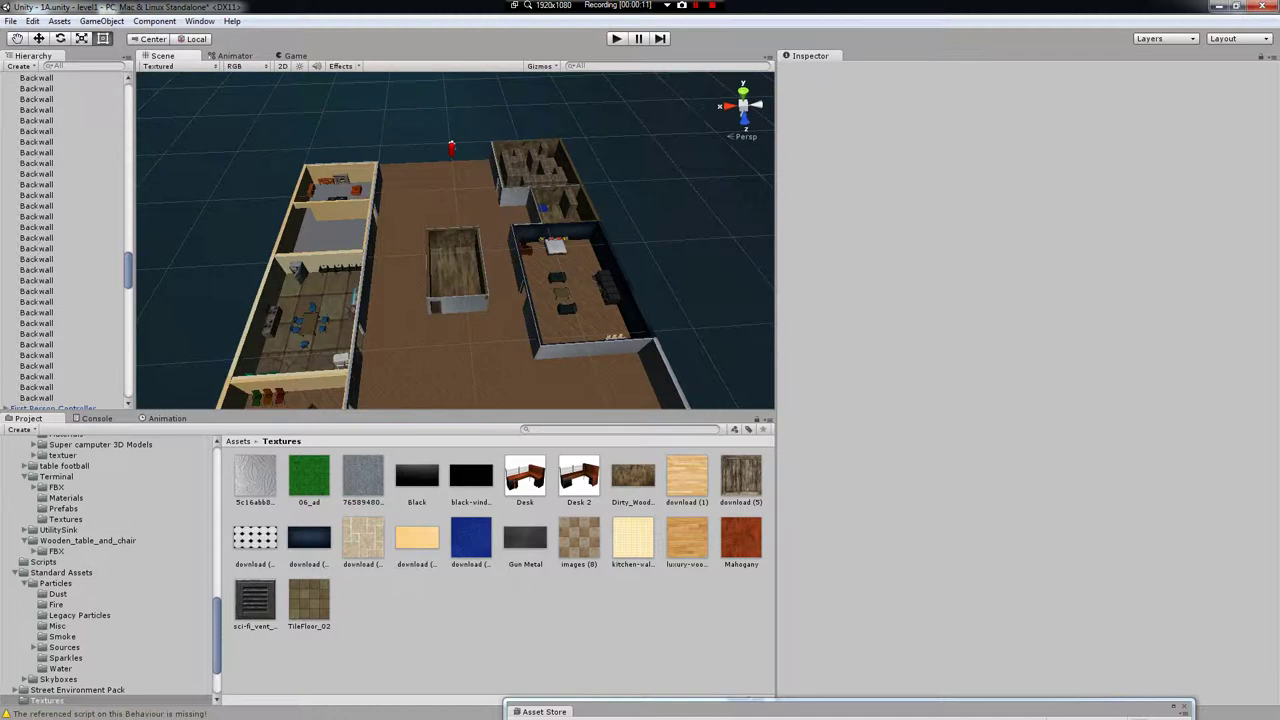
right_drag(455, 240, 520, 260)
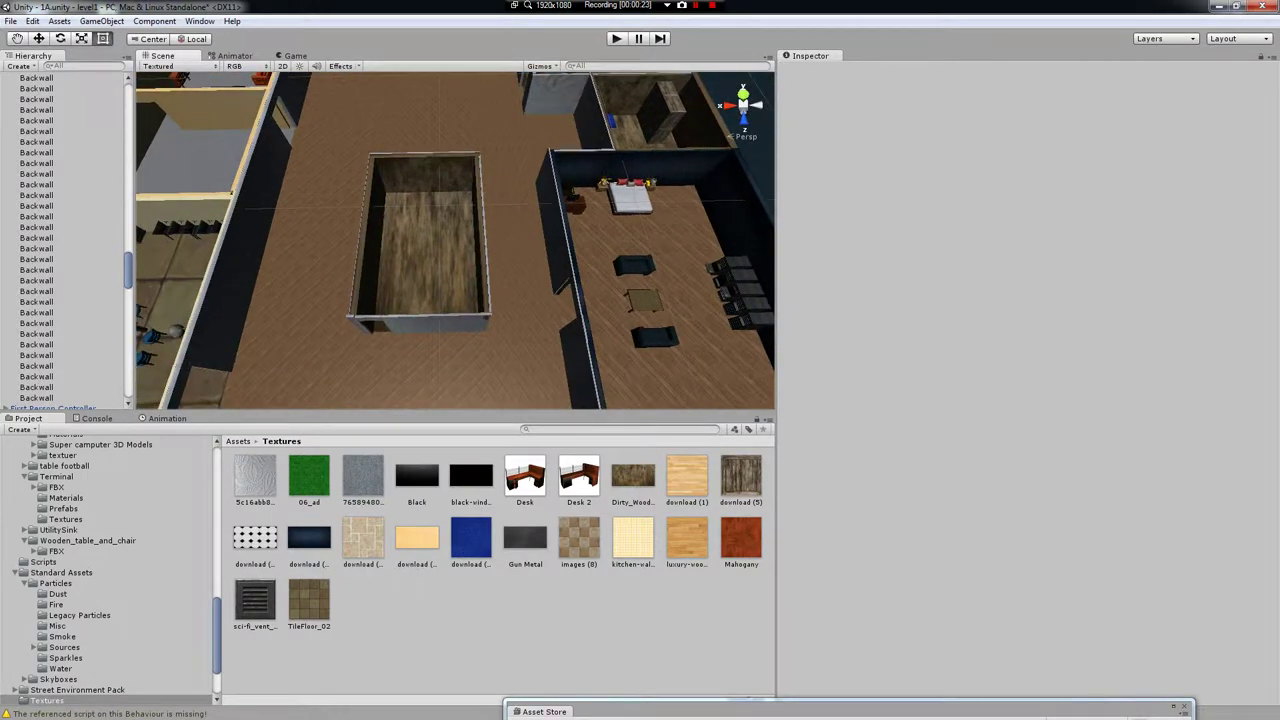
right_drag(520, 260, 450, 270)
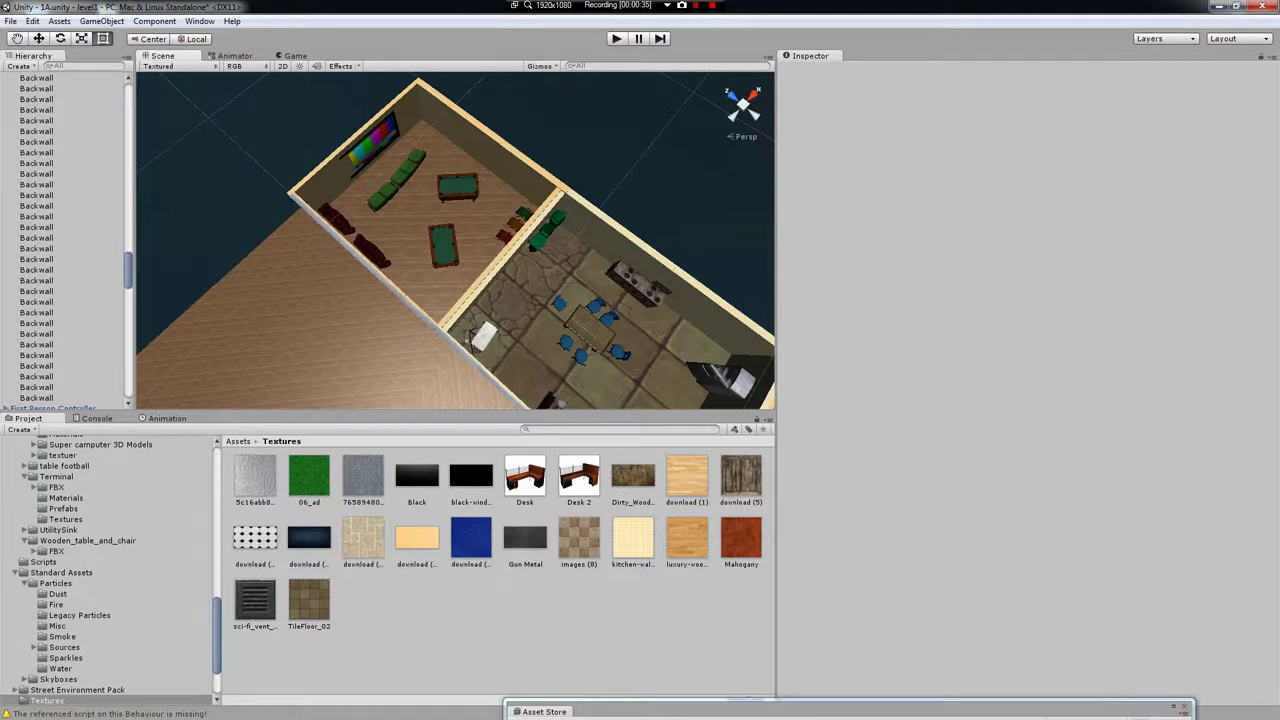
right_drag(450, 270, 425, 273)
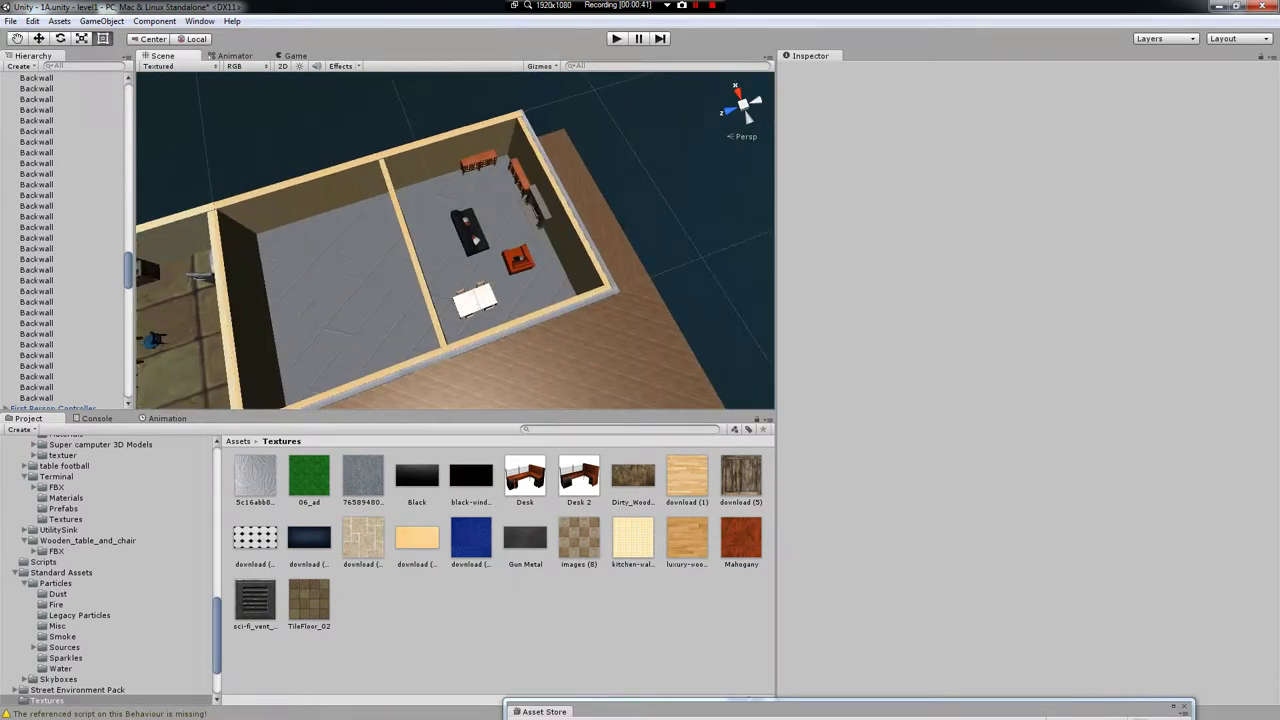
right_drag(425, 273, 404, 300)
click(404, 290)
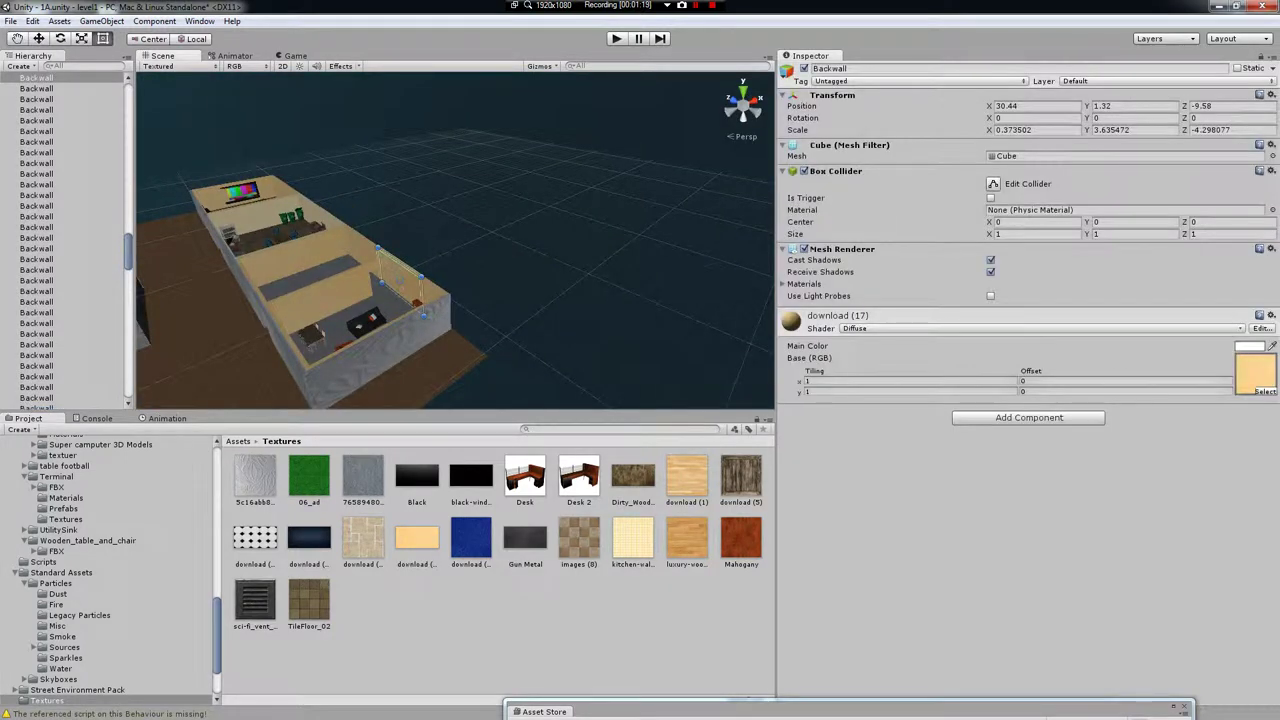
key(w)
drag(374, 262, 446, 316)
- Scale the back wall down to a thin depth
key(r)
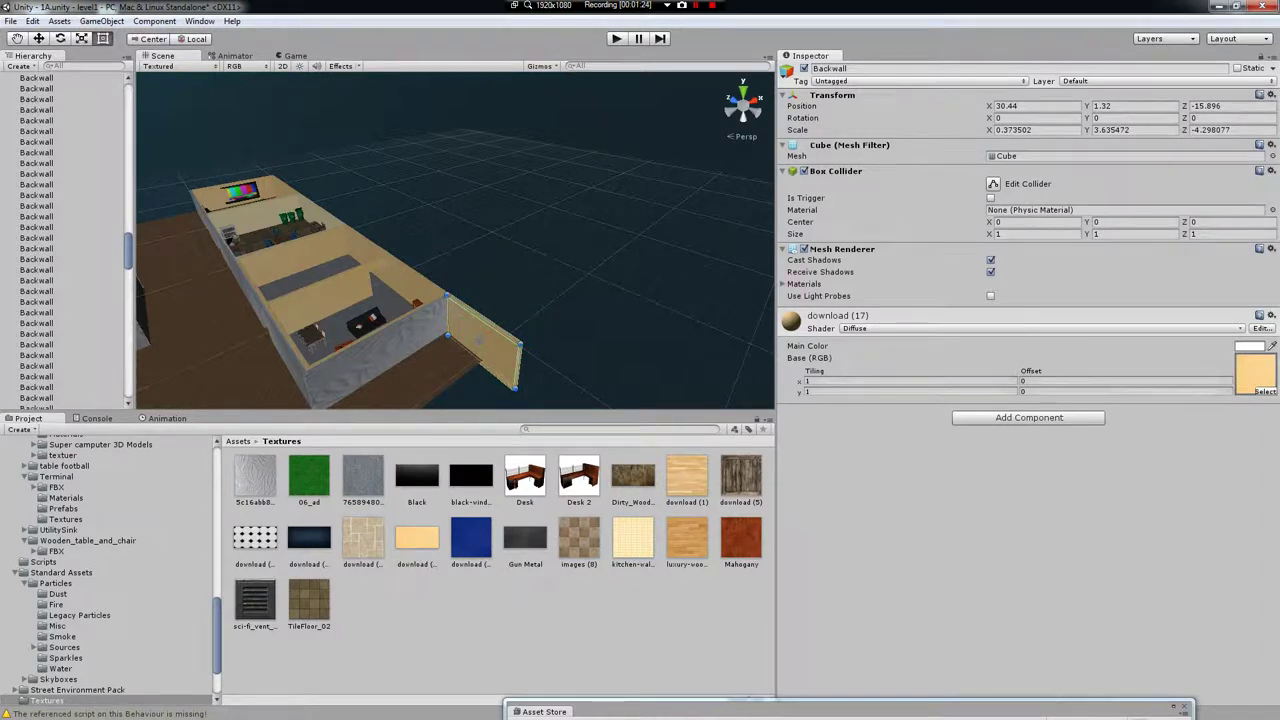
drag(516, 366, 370, 310)
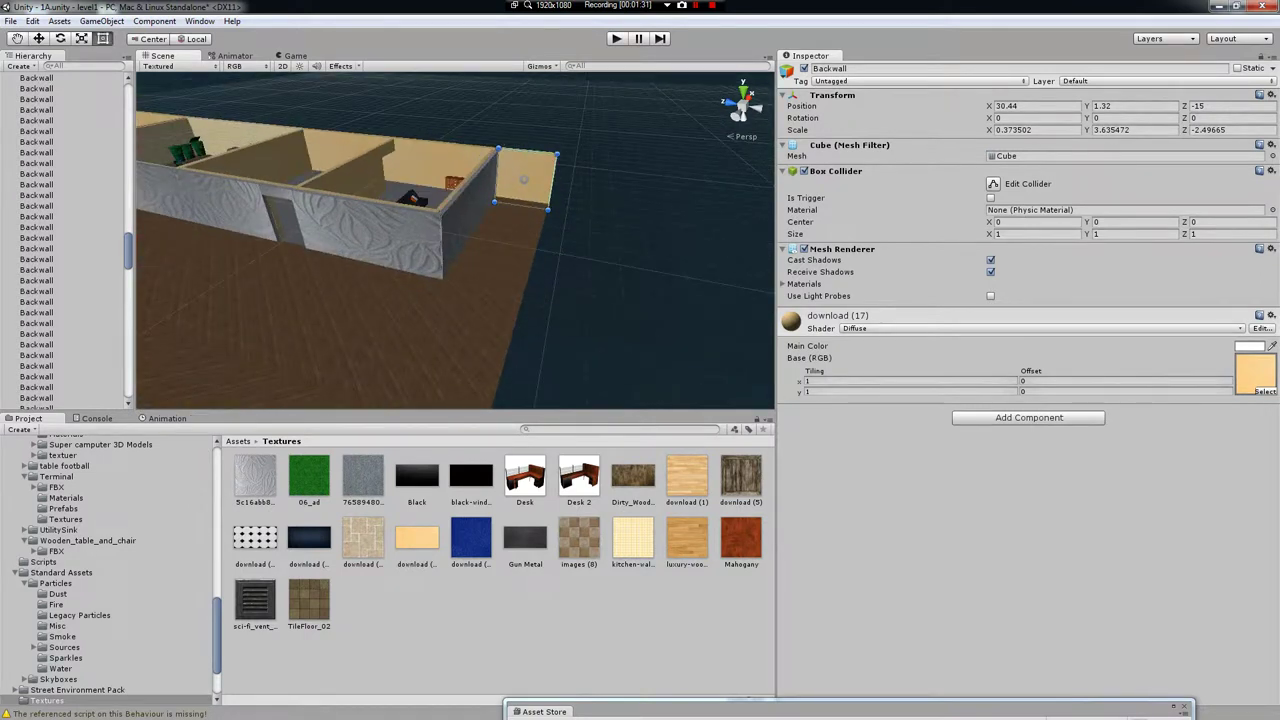
drag(523, 179, 540, 190)
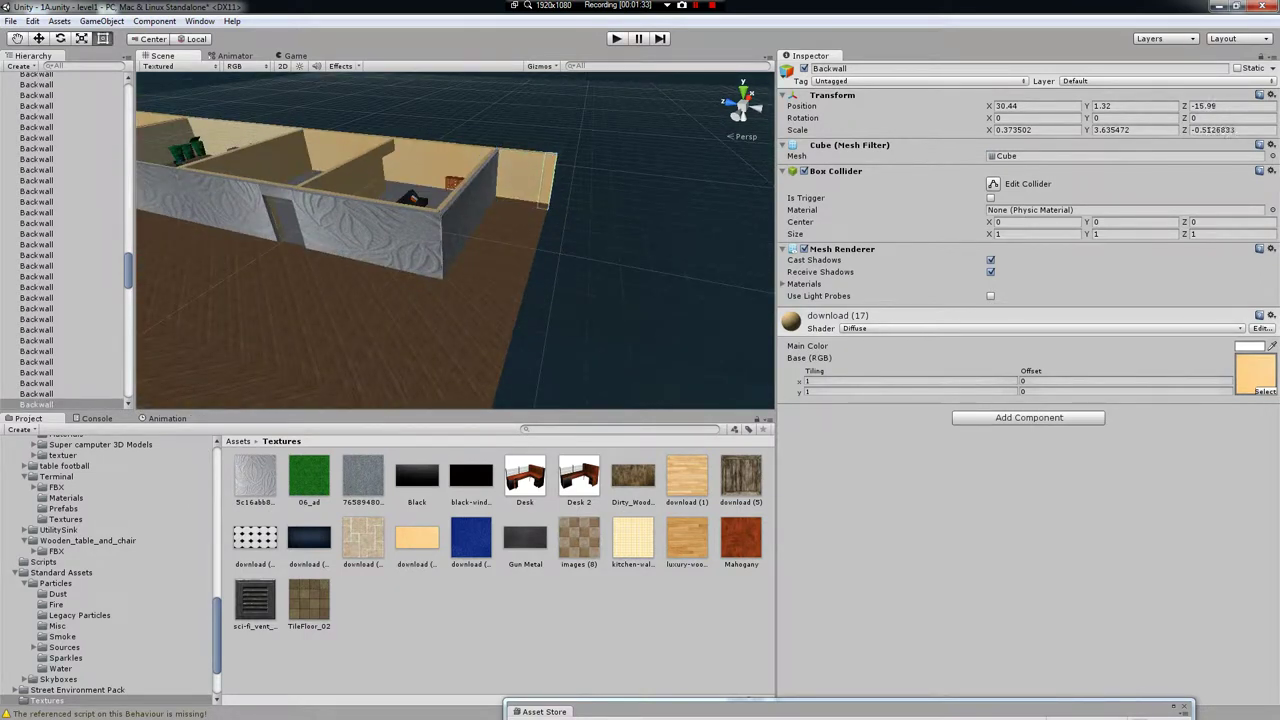
mouse_move(455, 300)
alt+mouse_down()
mouse_move(435, 240)
mouse_move(445, 265)
mouse_move(430, 295)
alt+mouse_up()
- Stretch the back wall to about 11.95 wide at X 11.55 along the floor's far edge
drag(400, 140, 430, 188)
alt+drag(455, 260, 435, 225)
drag(300, 290, 540, 250)
alt+drag(450, 260, 445, 250)
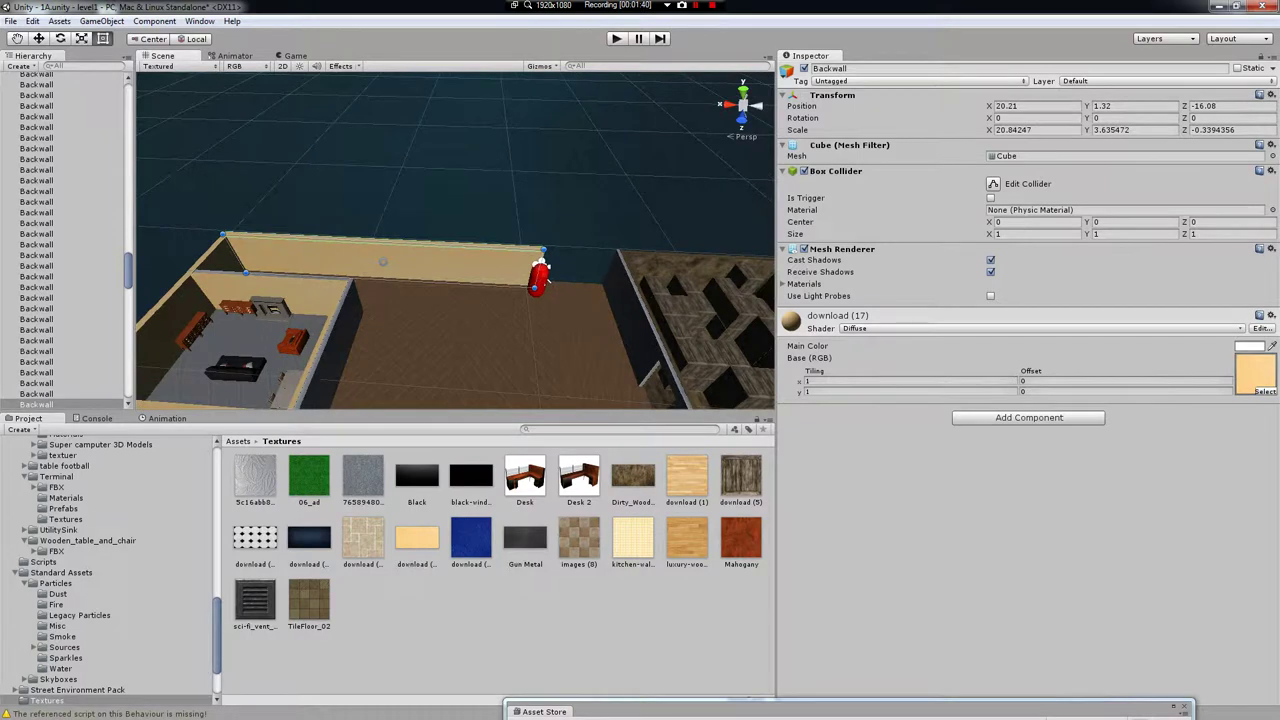
drag(542, 265, 423, 262)
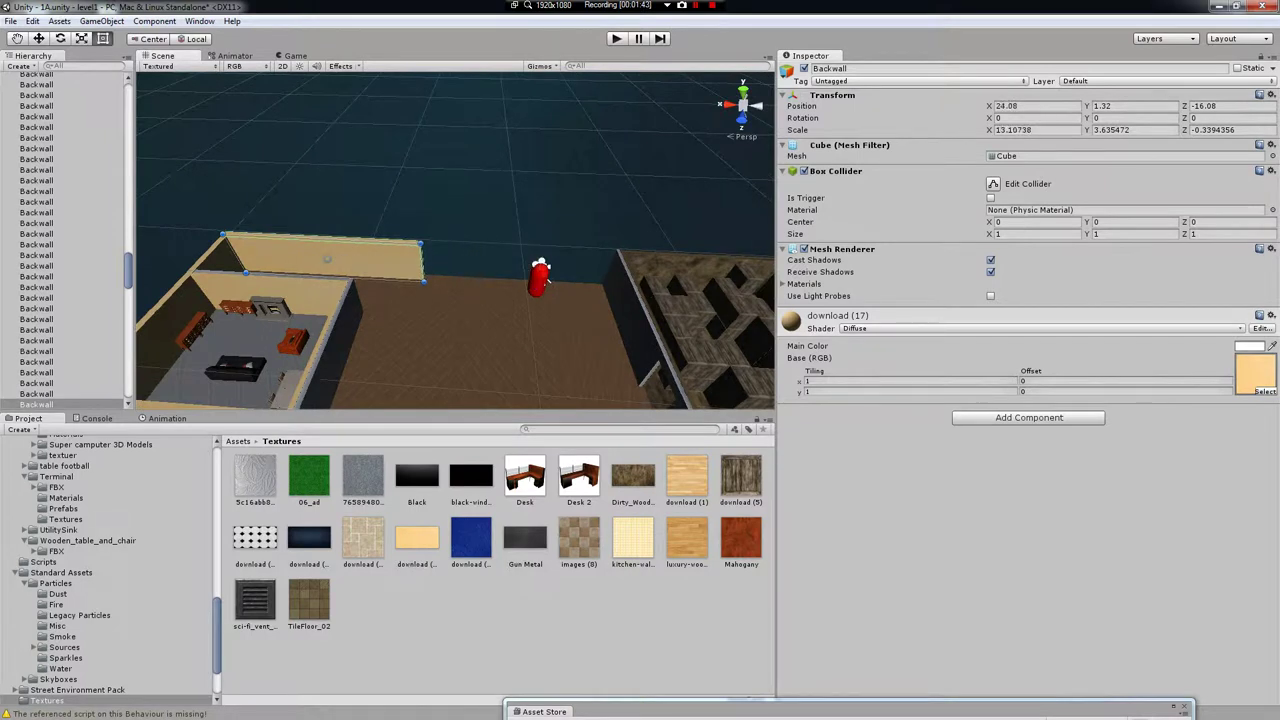
drag(233, 253, 609, 272)
click(516, 269)
right_drag(516, 269, 470, 320)
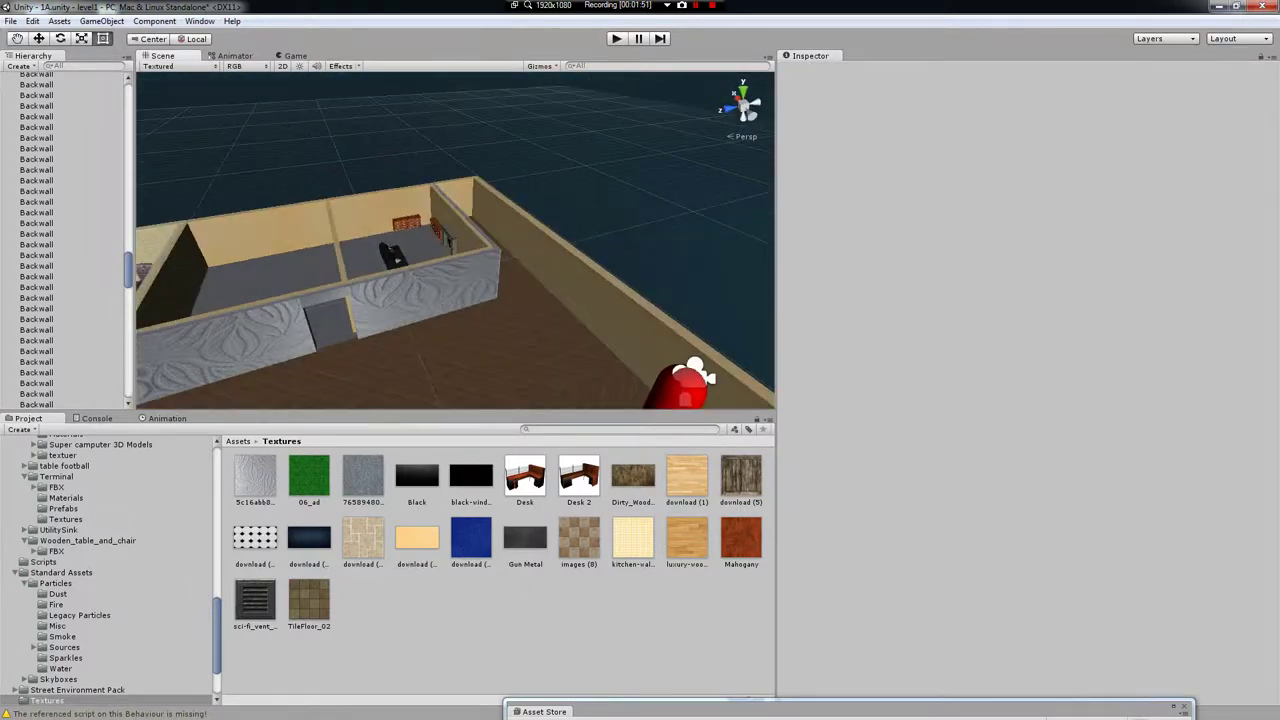
click(425, 295)
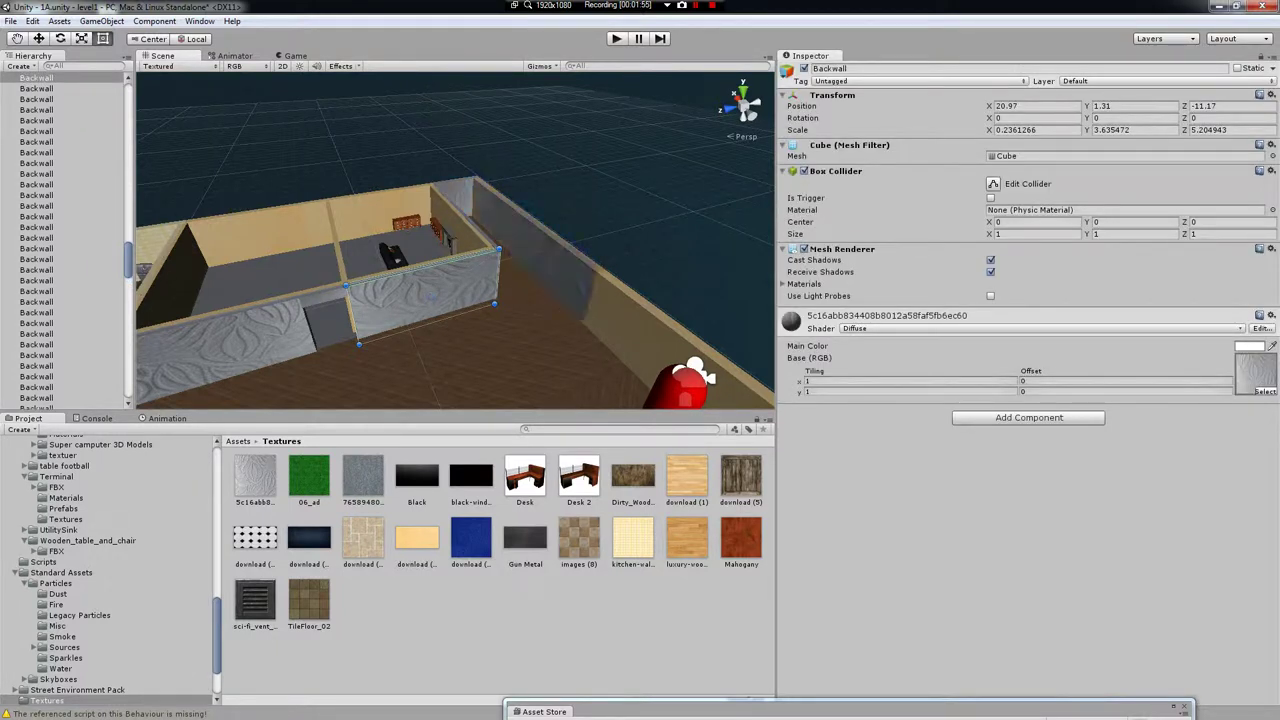
right_drag(425, 295, 264, 295)
click(455, 101)
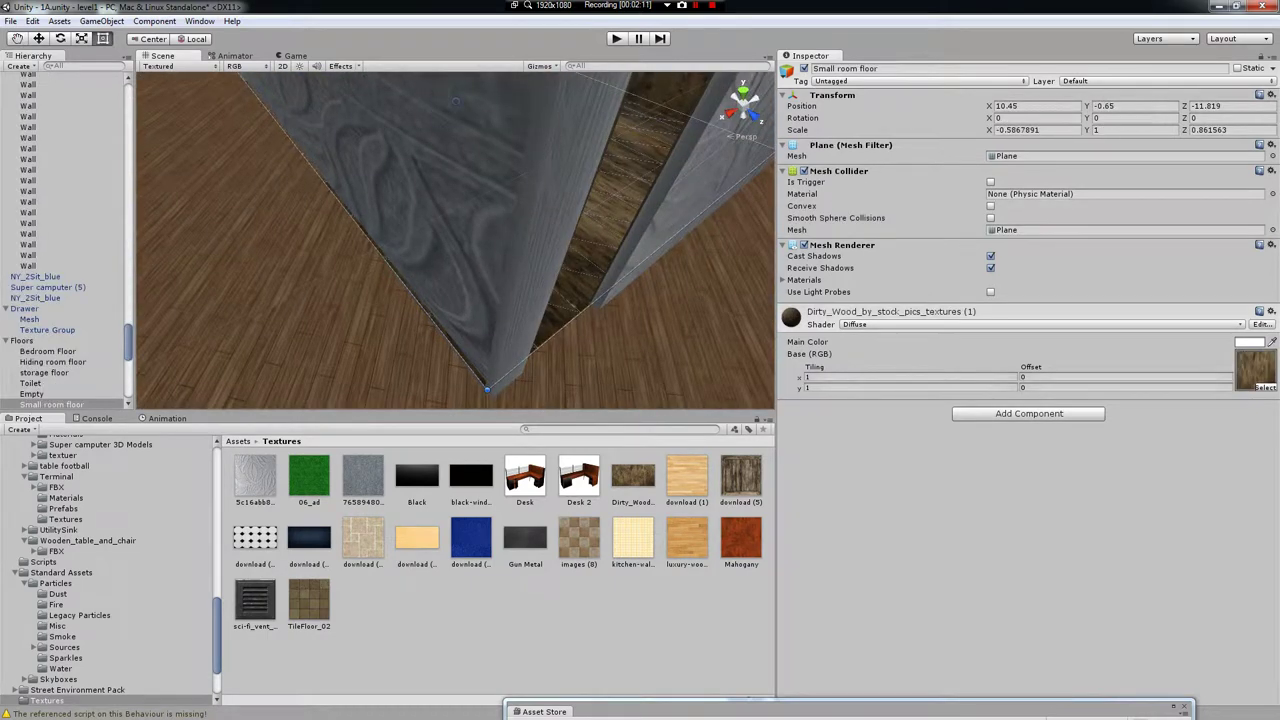
click(455, 101)
right_drag(455, 101, 370, 129)
- Duplicate the long back wall and move the copy to the level's opposite edge
click(240, 165)
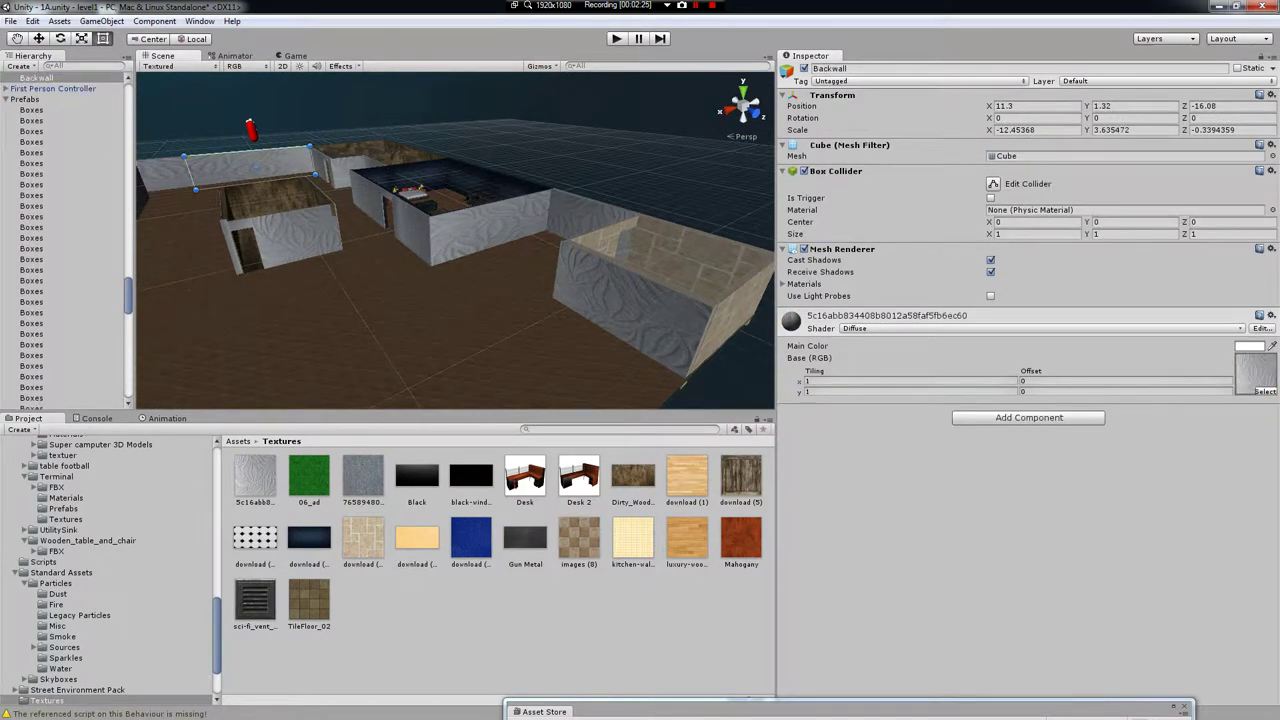
key(ctrl+d)
key(w)
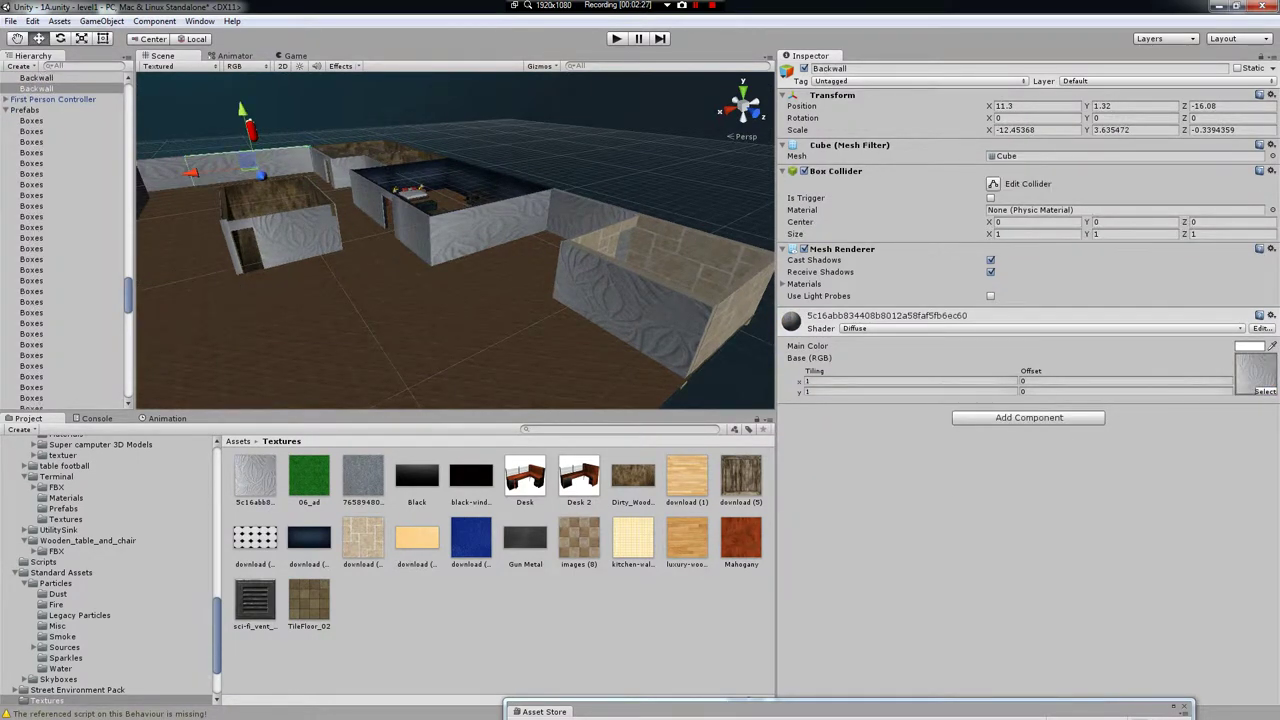
drag(262, 175, 420, 405)
right_drag(450, 250, 280, 252)
drag(399, 90, 413, 90)
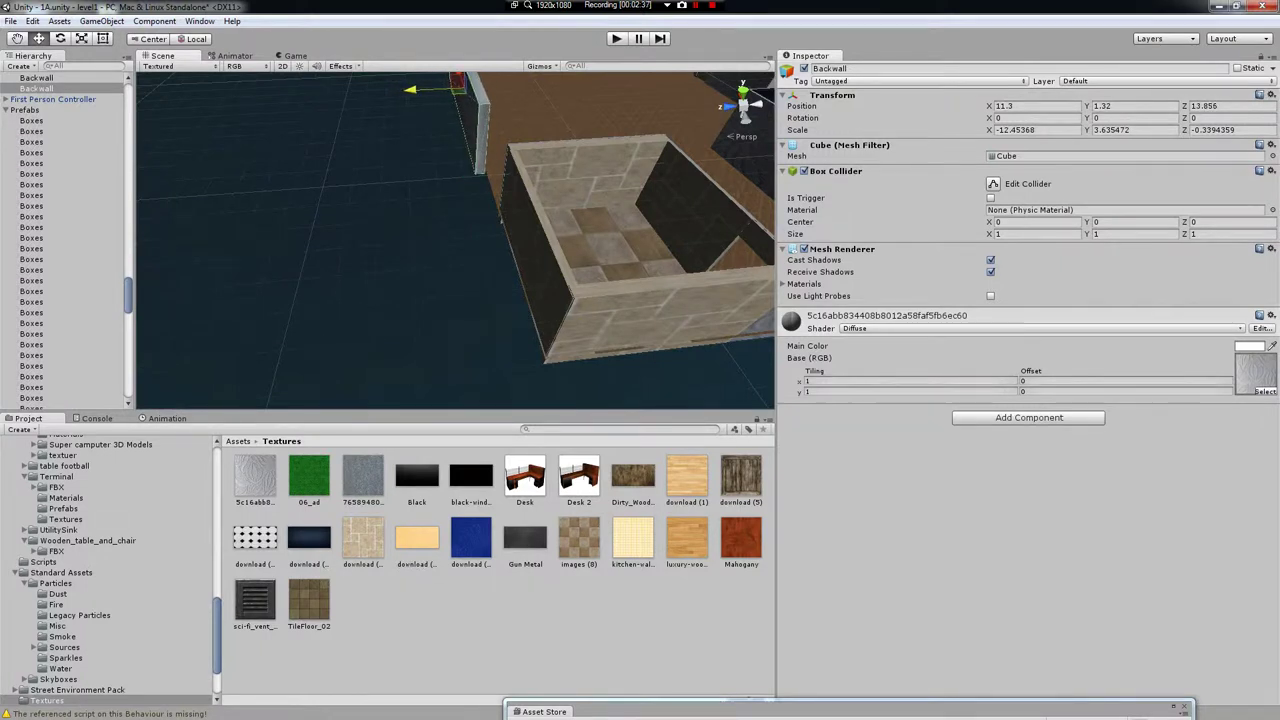
scroll(458, 240, up, 3)
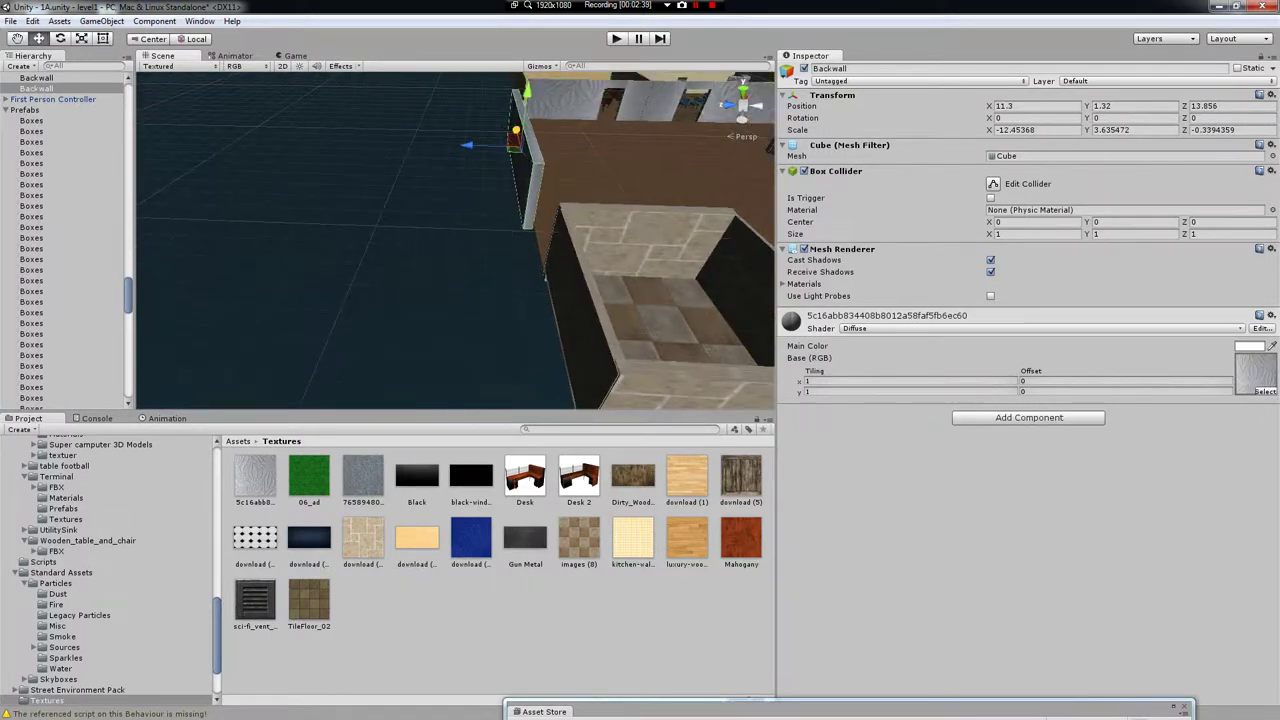
drag(515, 131, 515, 230)
scroll(455, 240, up, 6)
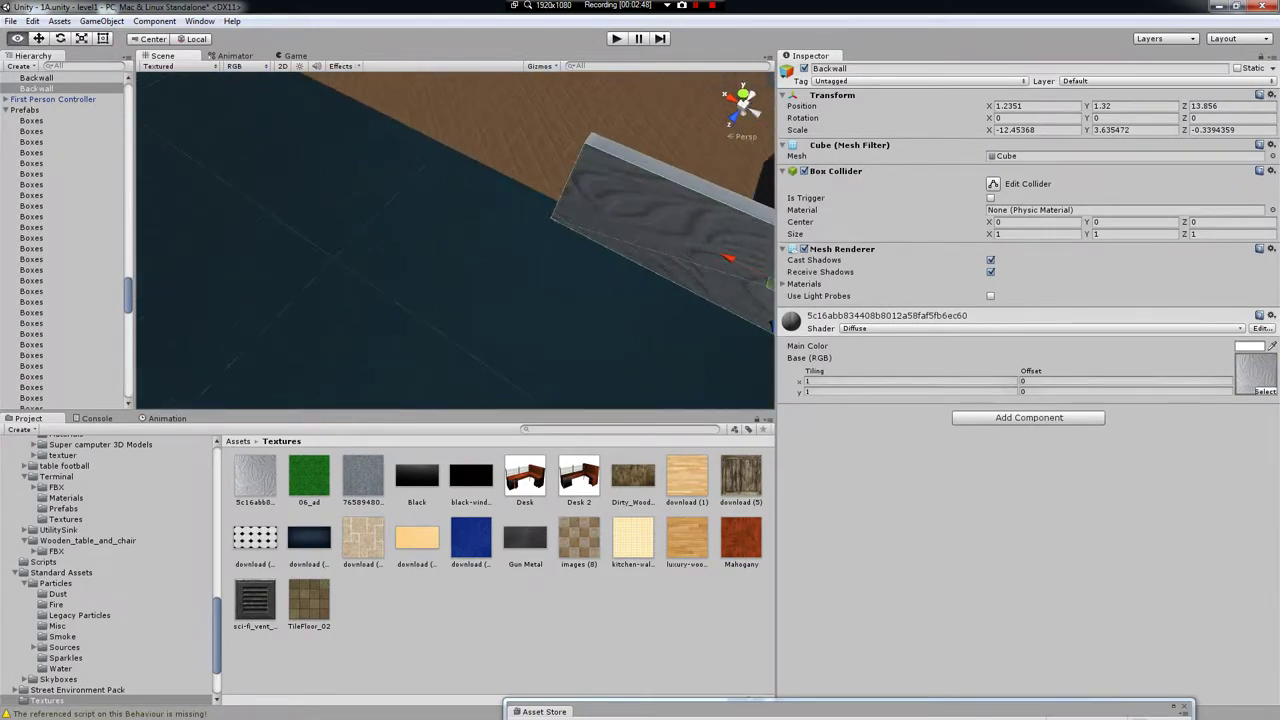
scroll(430, 245, down, 5)
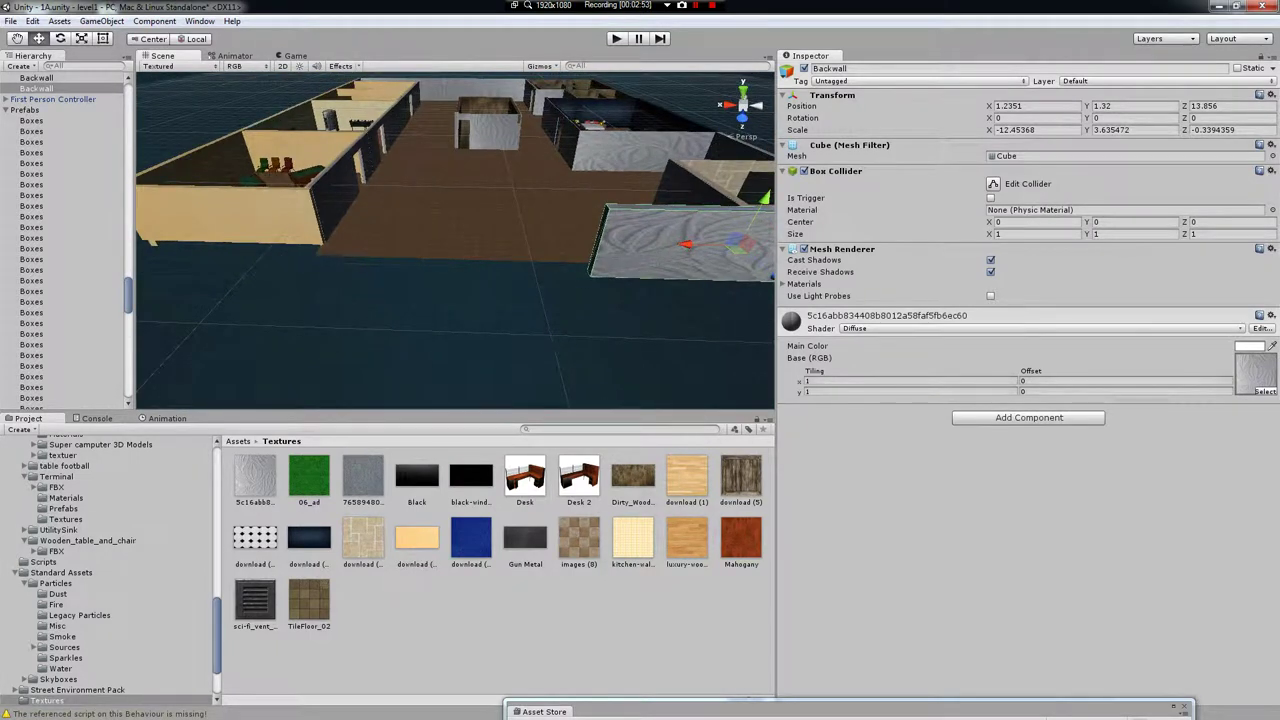
- Duplicate the wall again and slide it beside the lounge room at X 24.294, Z 13.856
key(ctrl+d)
drag(690, 243, 175, 235)
alt+drag(455, 240, 515, 232)
scroll(500, 234, up, 3)
scroll(455, 240, down, 2)
scroll(455, 240, down, 1)
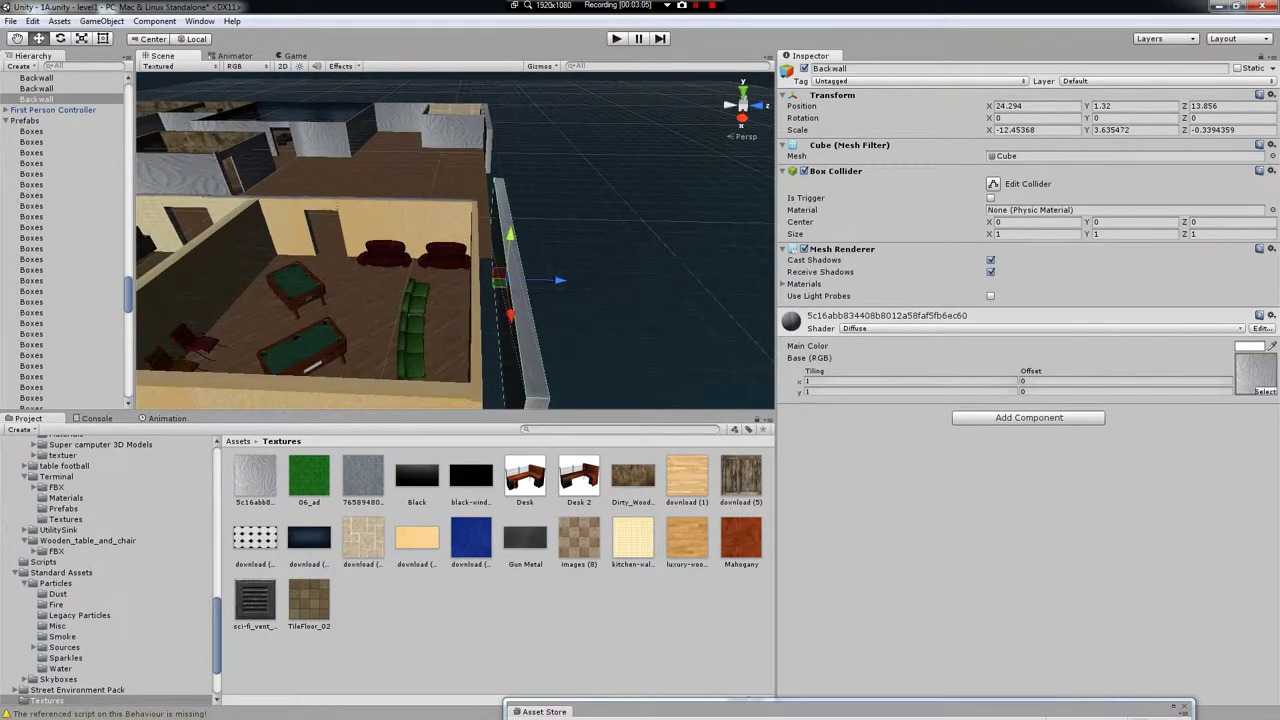
key(Right)
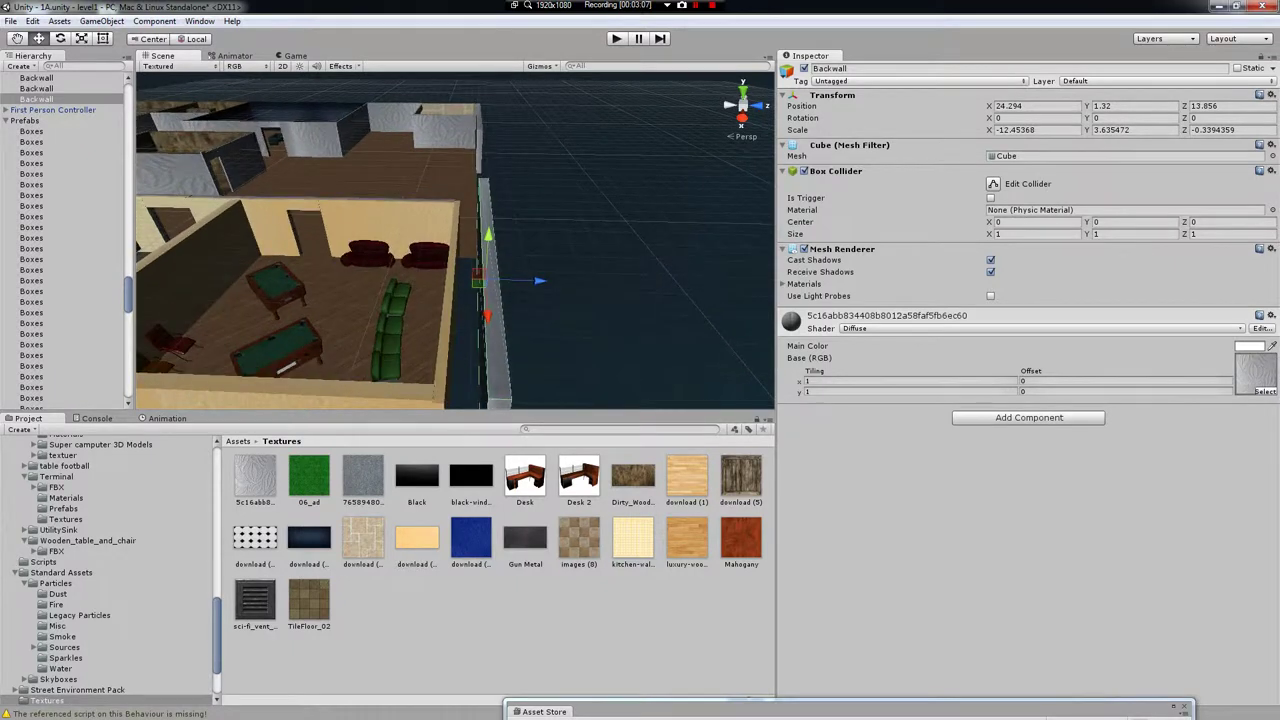
- Resize the Empty floor plane into a narrow strip along the lounge room wall
click(430, 225)
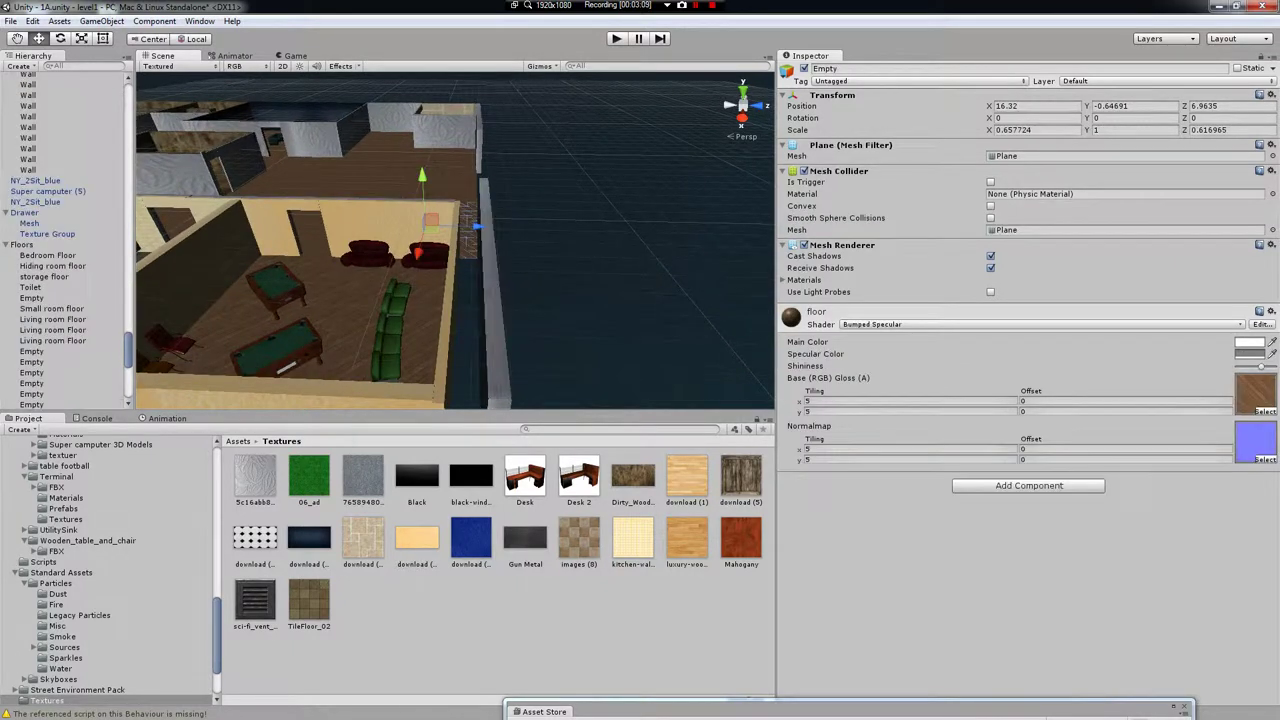
key(t)
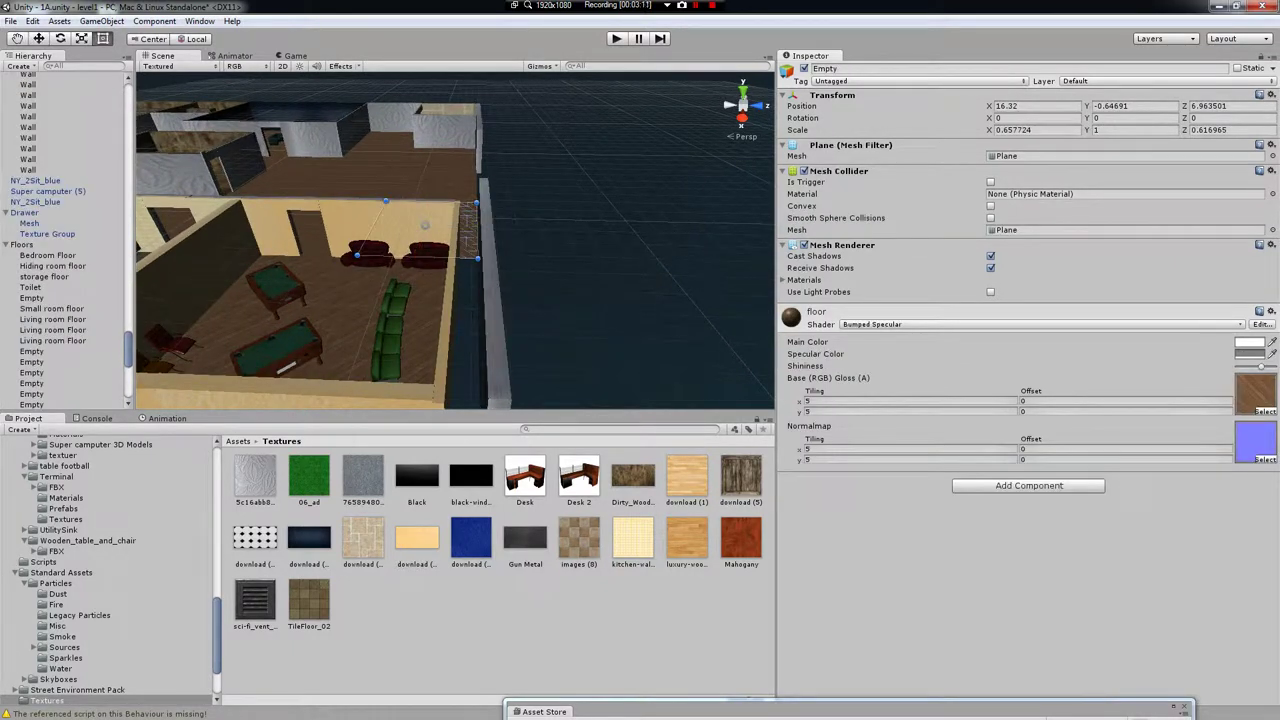
drag(356, 255, 490, 350)
drag(468, 293, 460, 344)
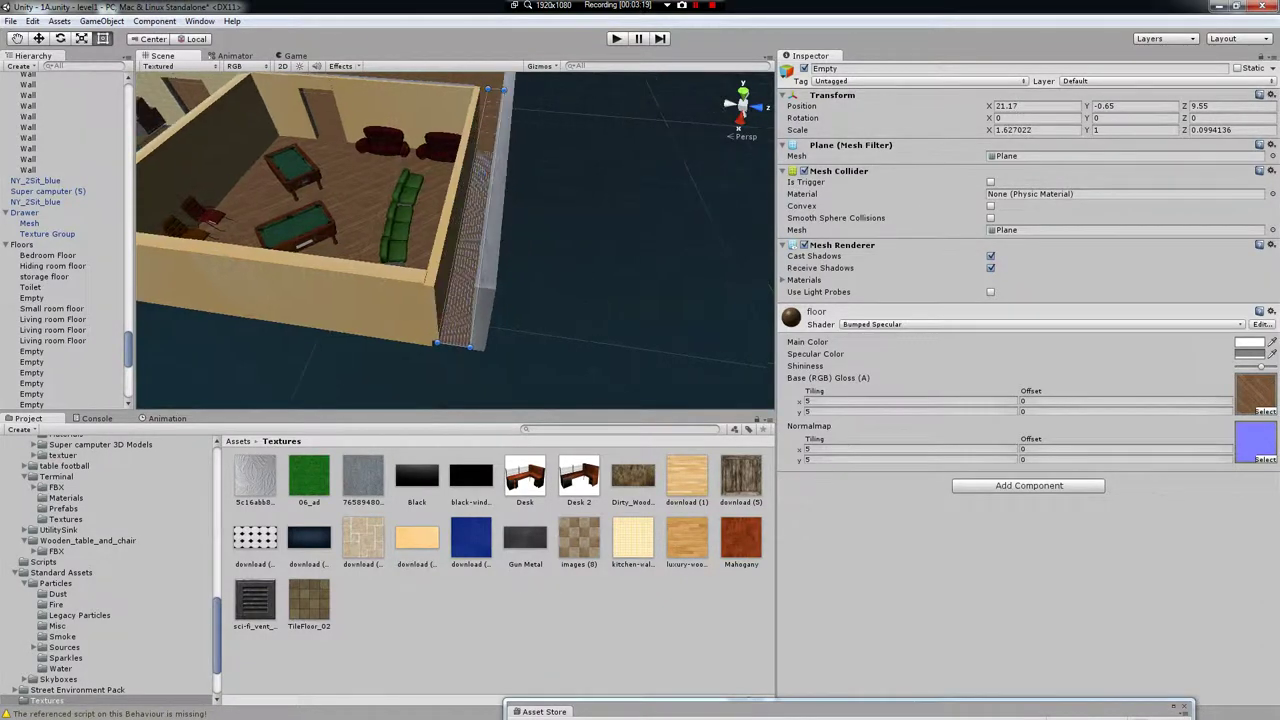
right_drag(455, 240, 450, 205)
- Start Play mode to test the level in first person
click(452, 210)
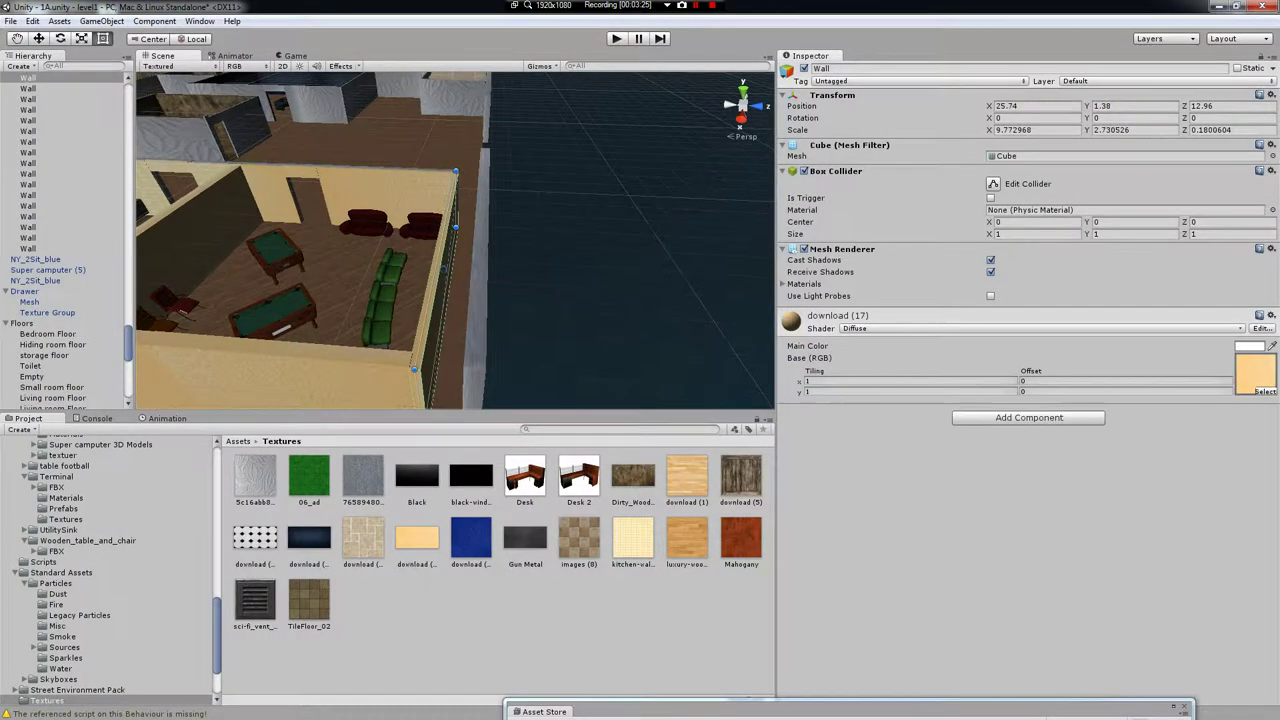
click(620, 250)
right_drag(620, 250, 570, 242)
key(ctrl+p)
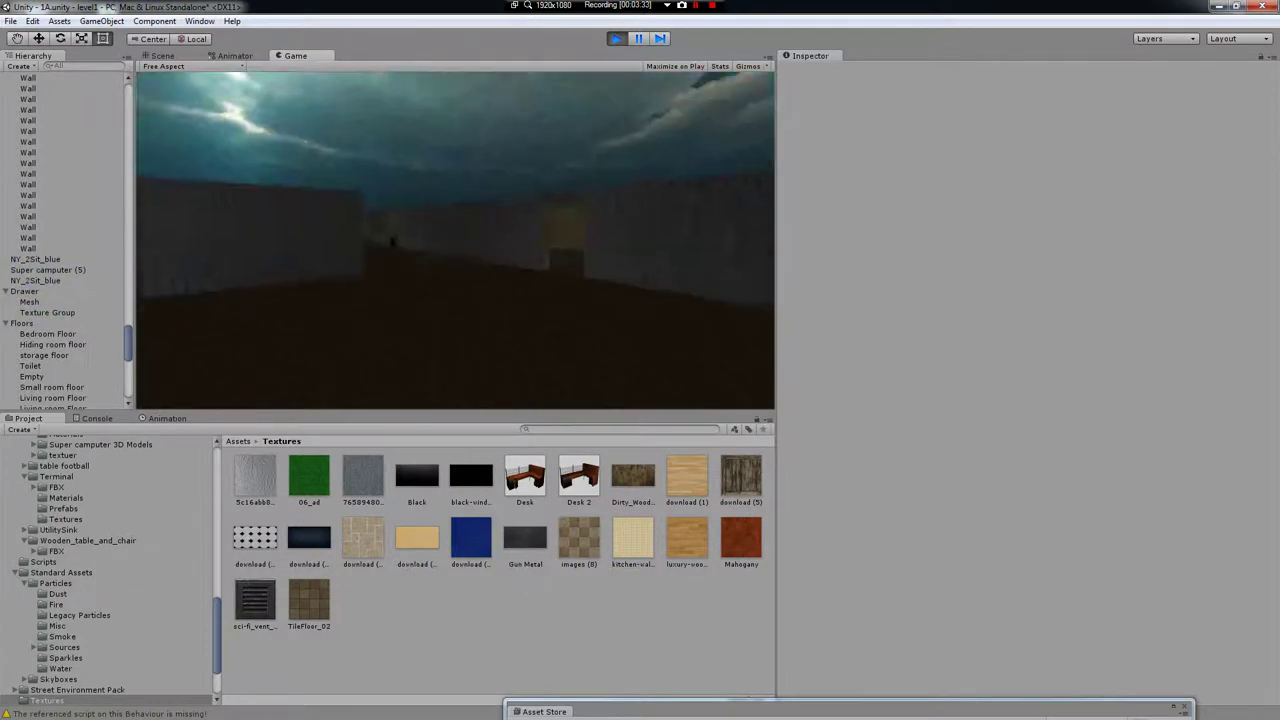
- Walk through the corridor, the gap between walls and across the room, then stop playing
key(w)
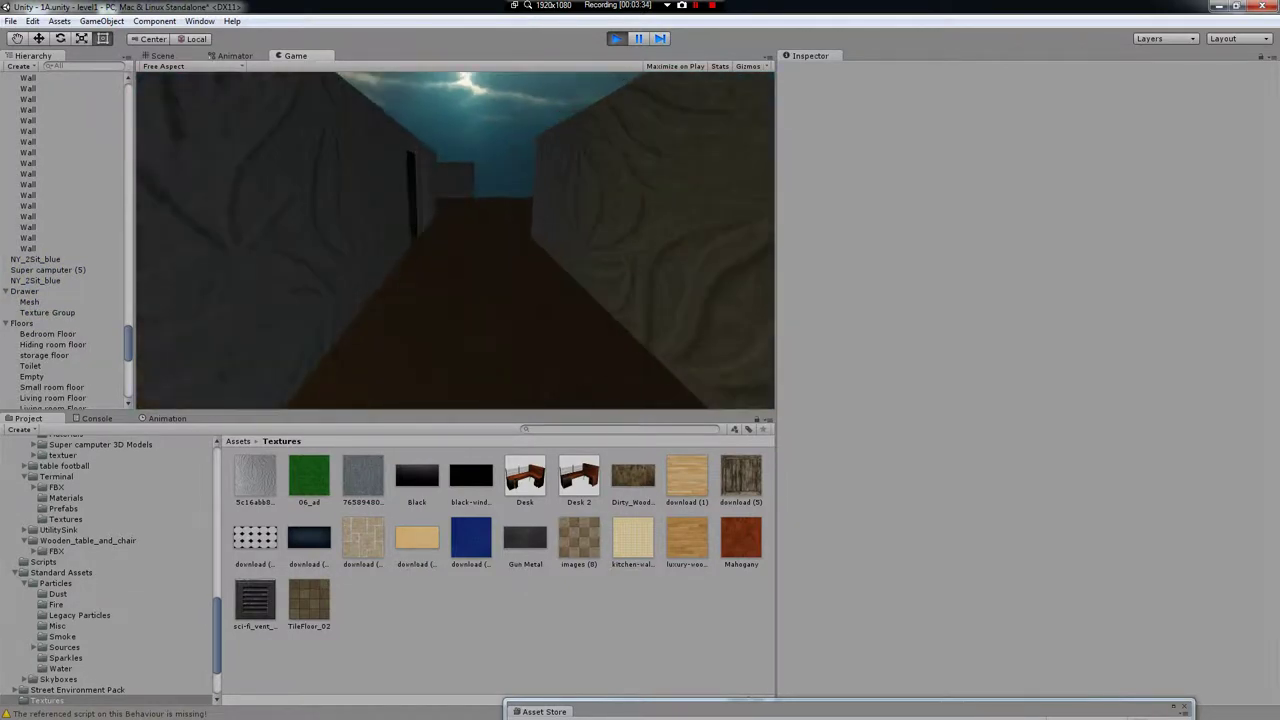
key(w)
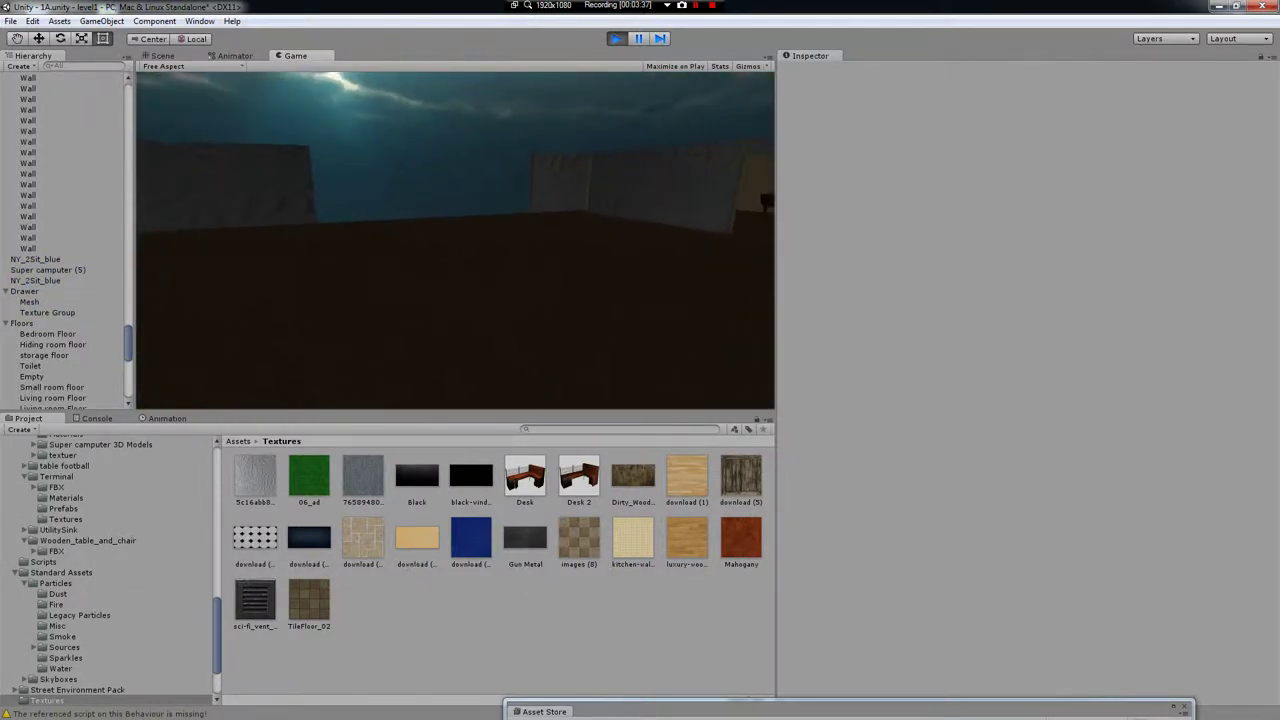
key(w)
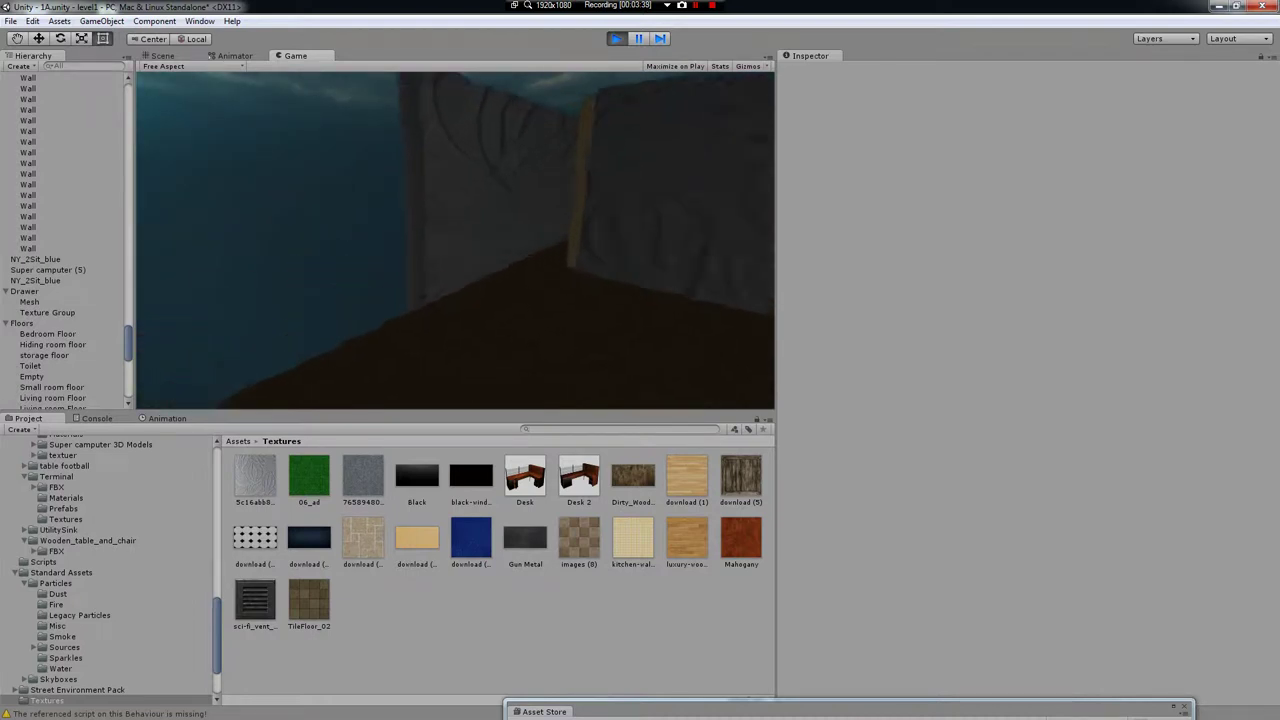
key(w)
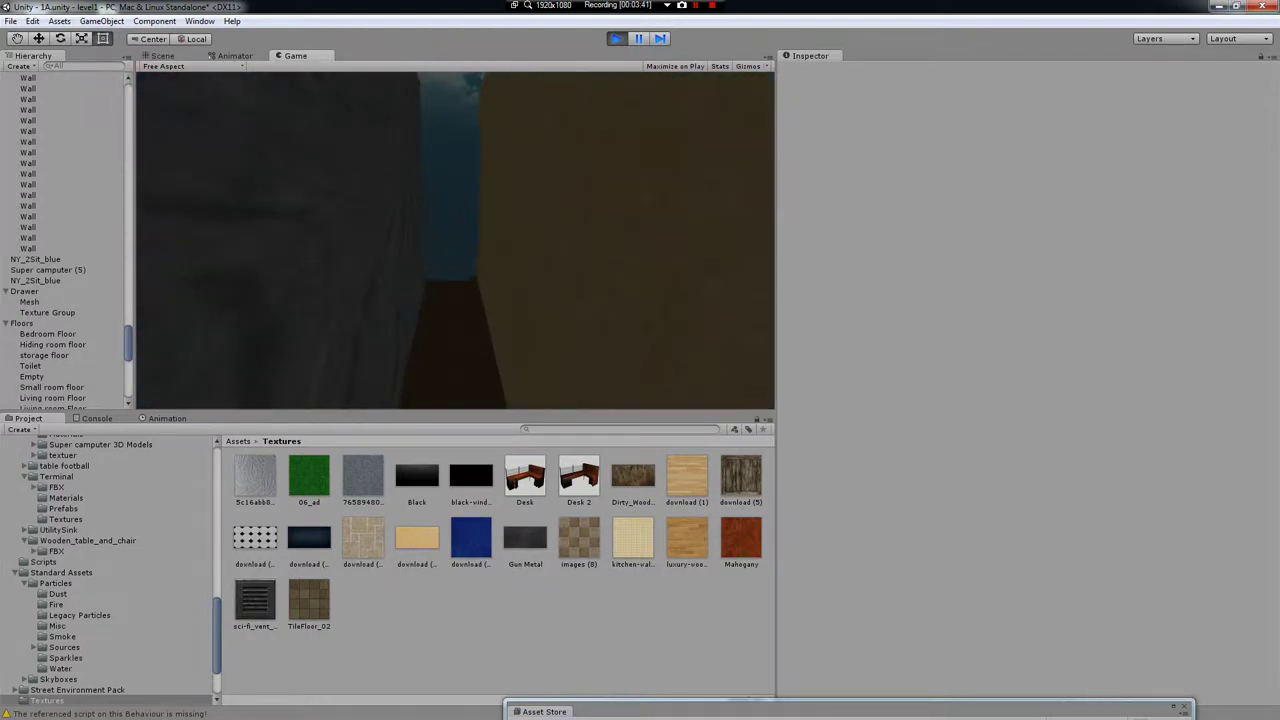
key(w)
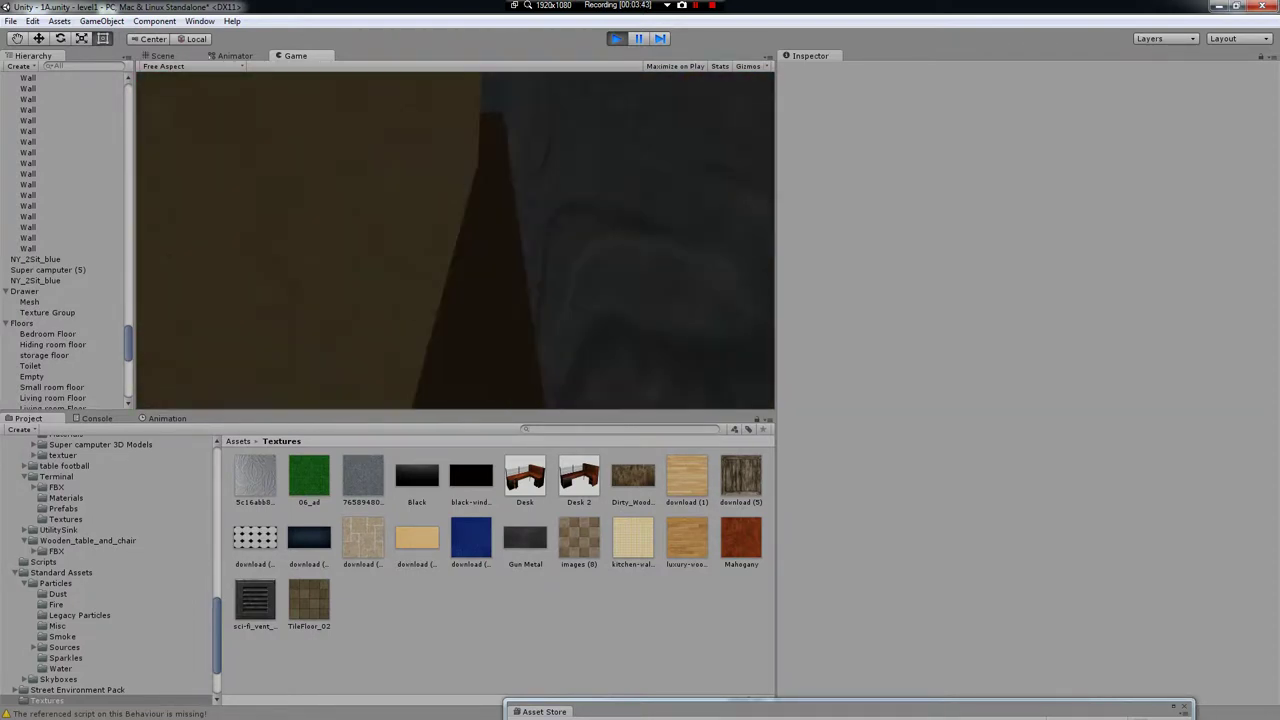
key(w)
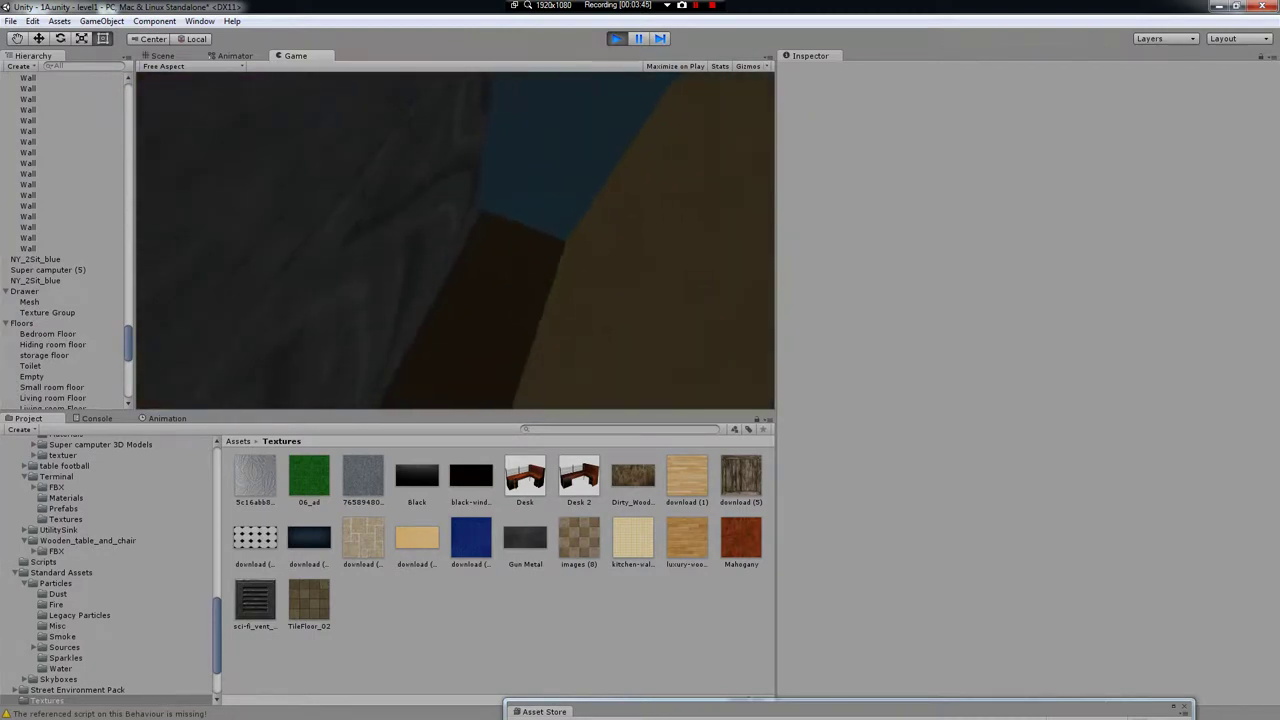
key(w)
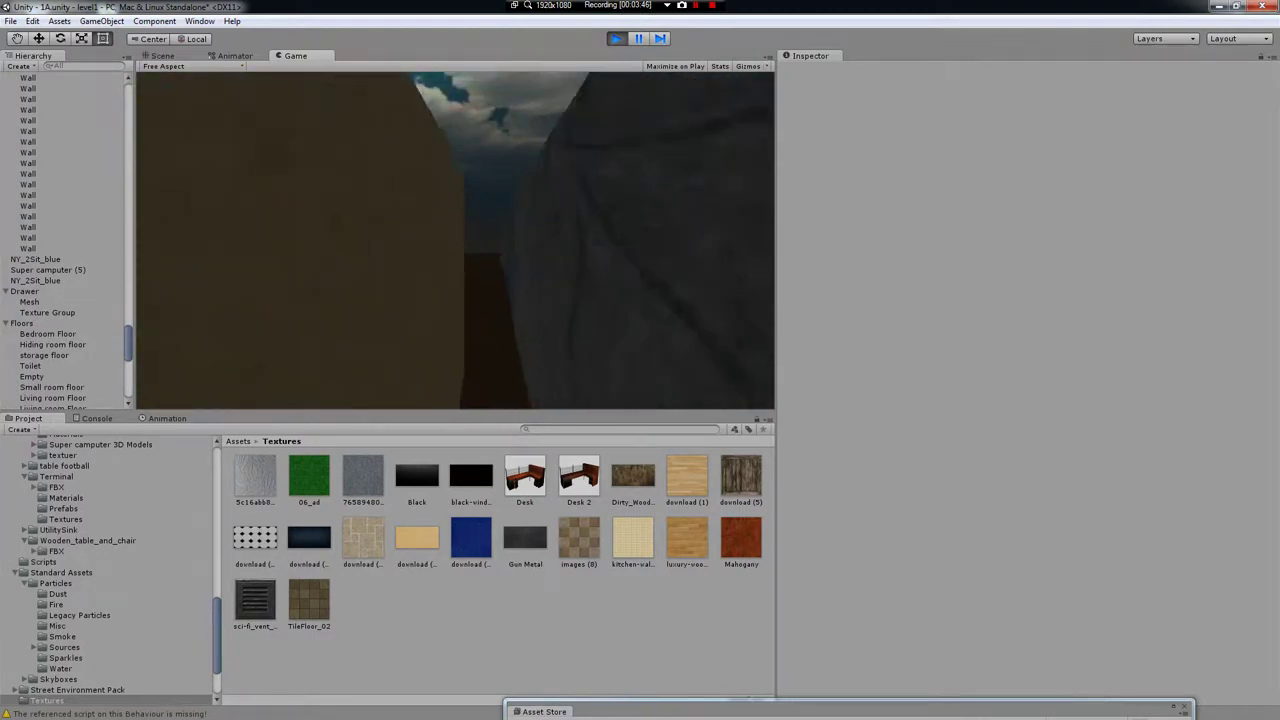
key(w)
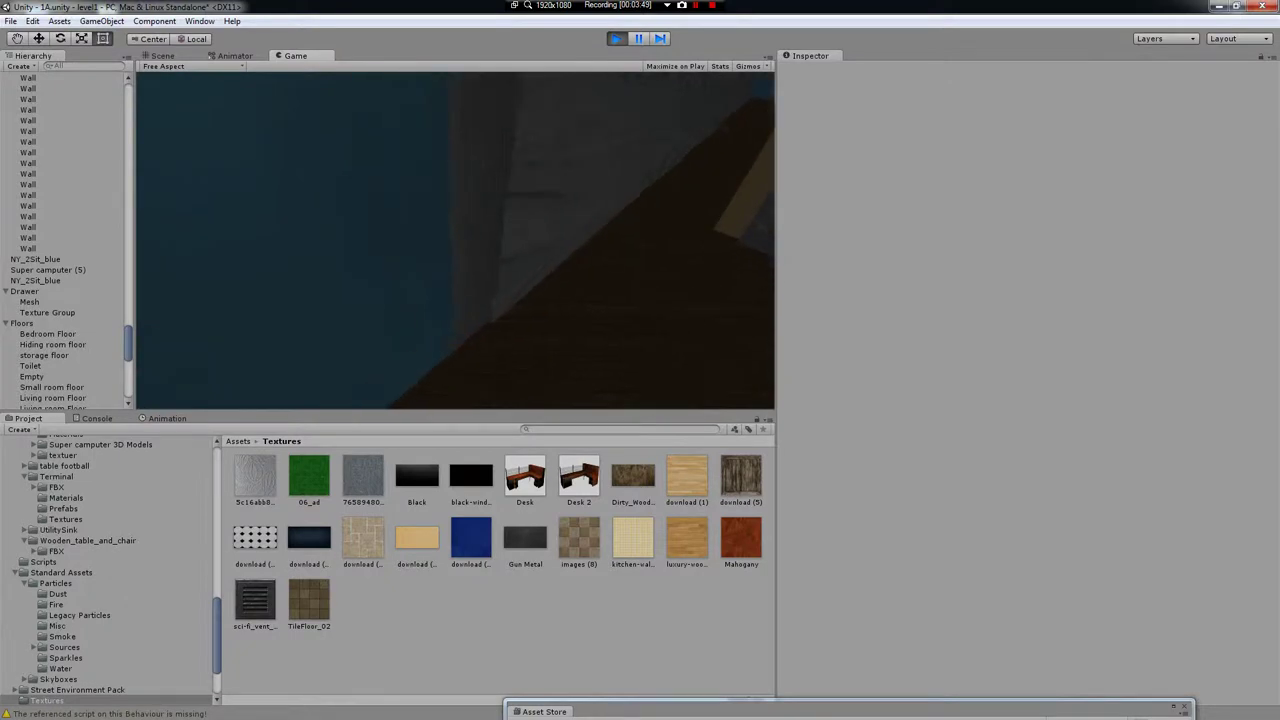
key(w)
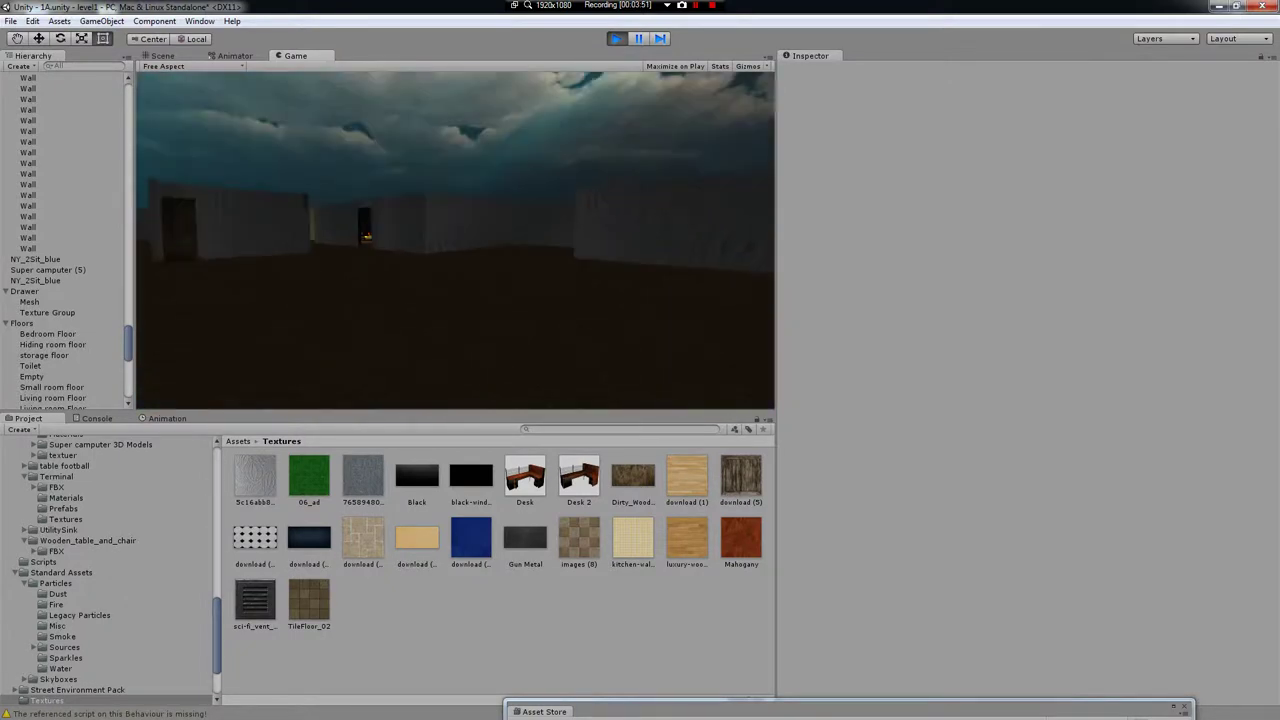
key(w)
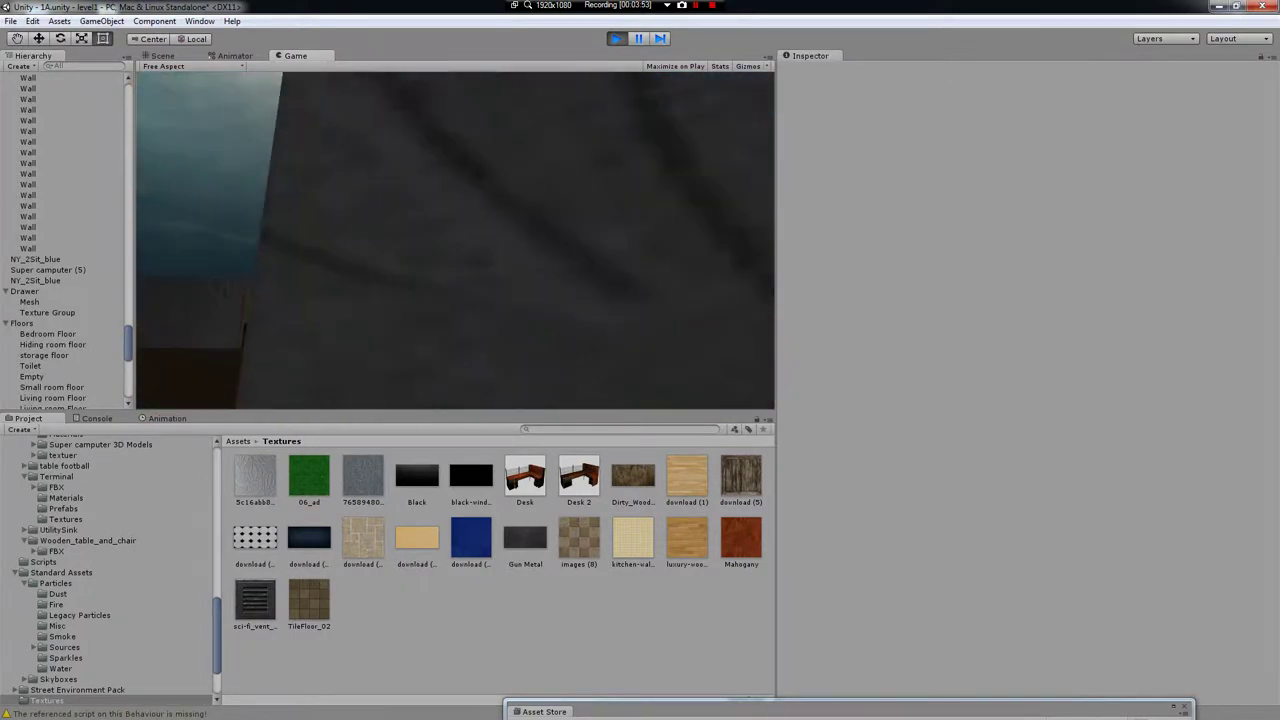
key(ctrl+p)
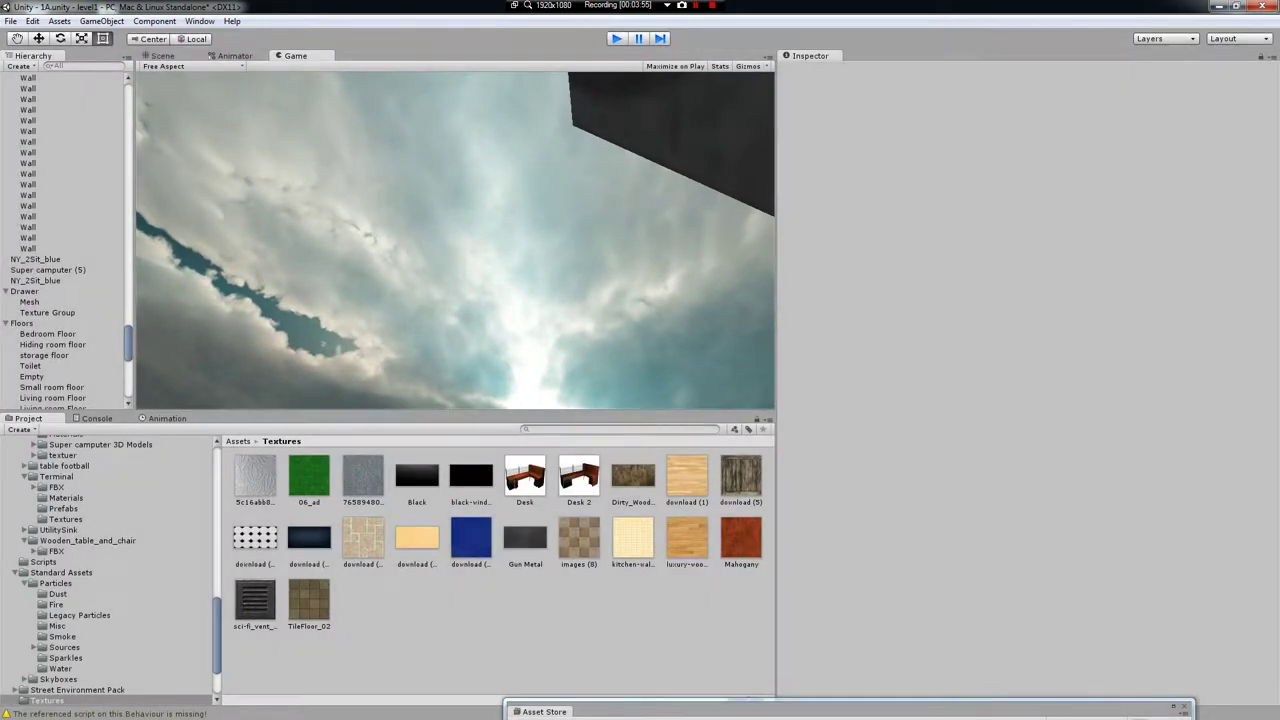
- Shorten the furnished room's front wall to a narrow corner section and orbit around it
scroll(455, 240, up, 5)
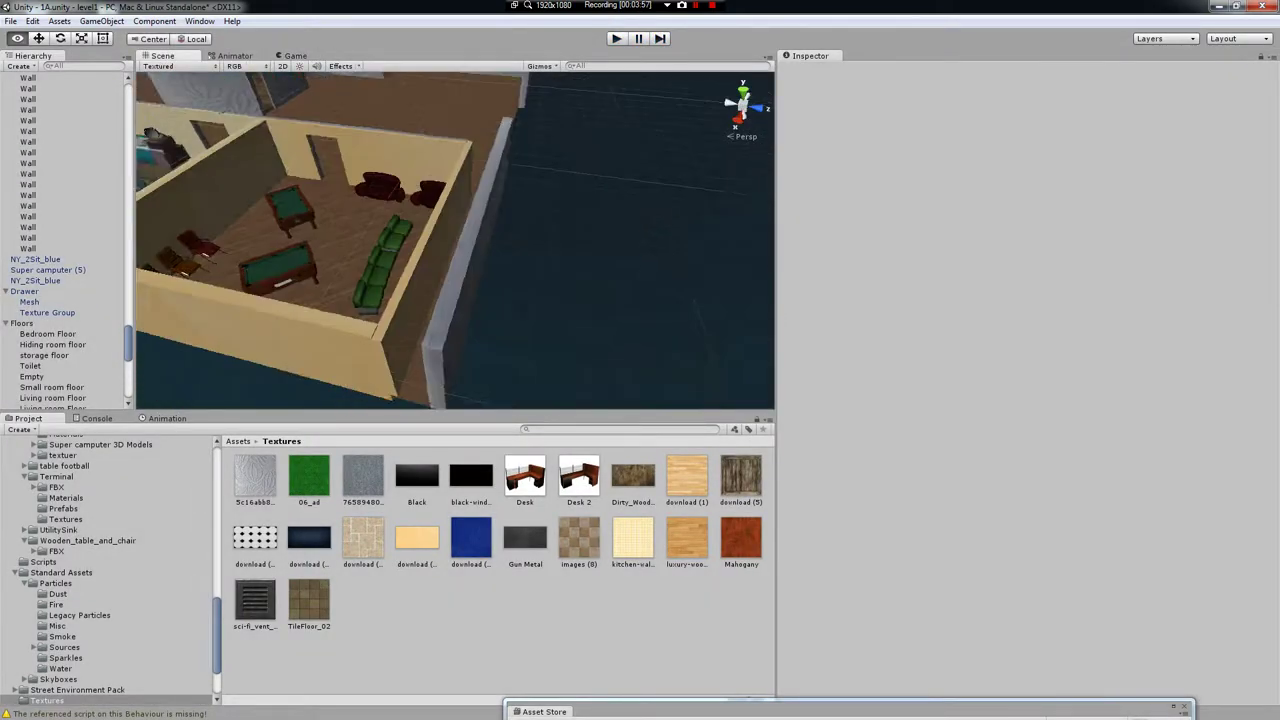
click(380, 280)
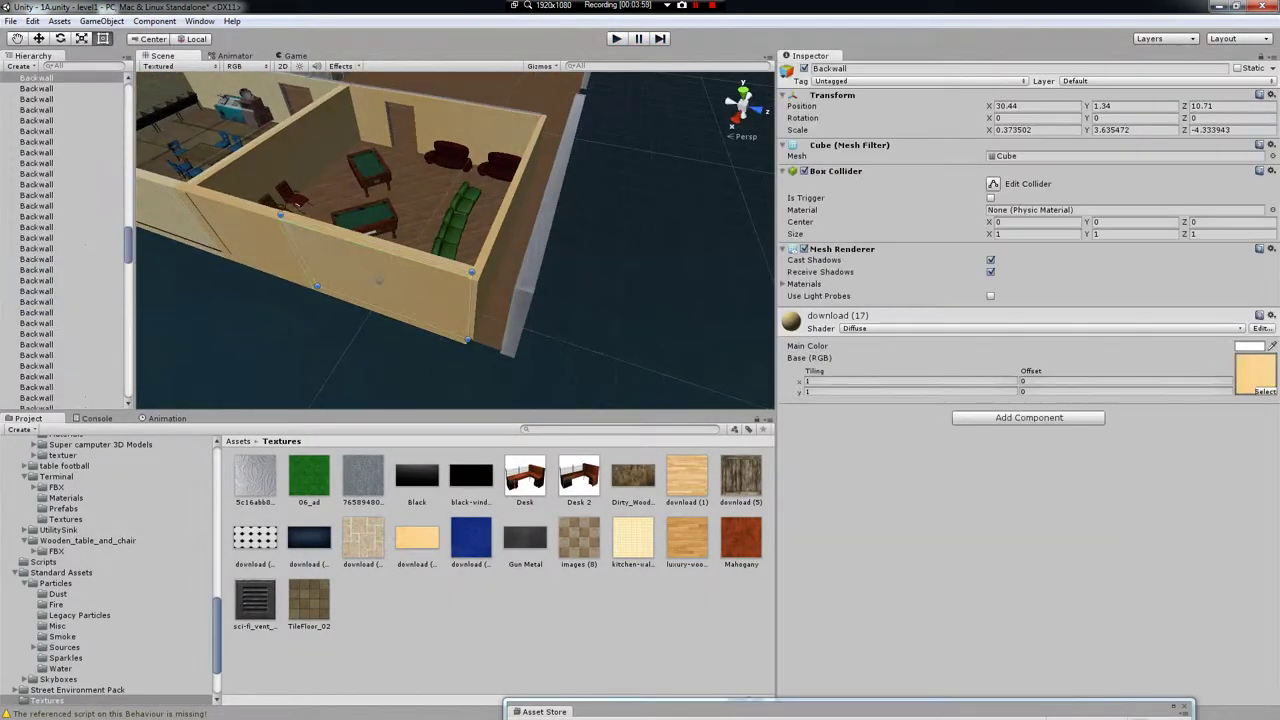
drag(298, 250, 500, 316)
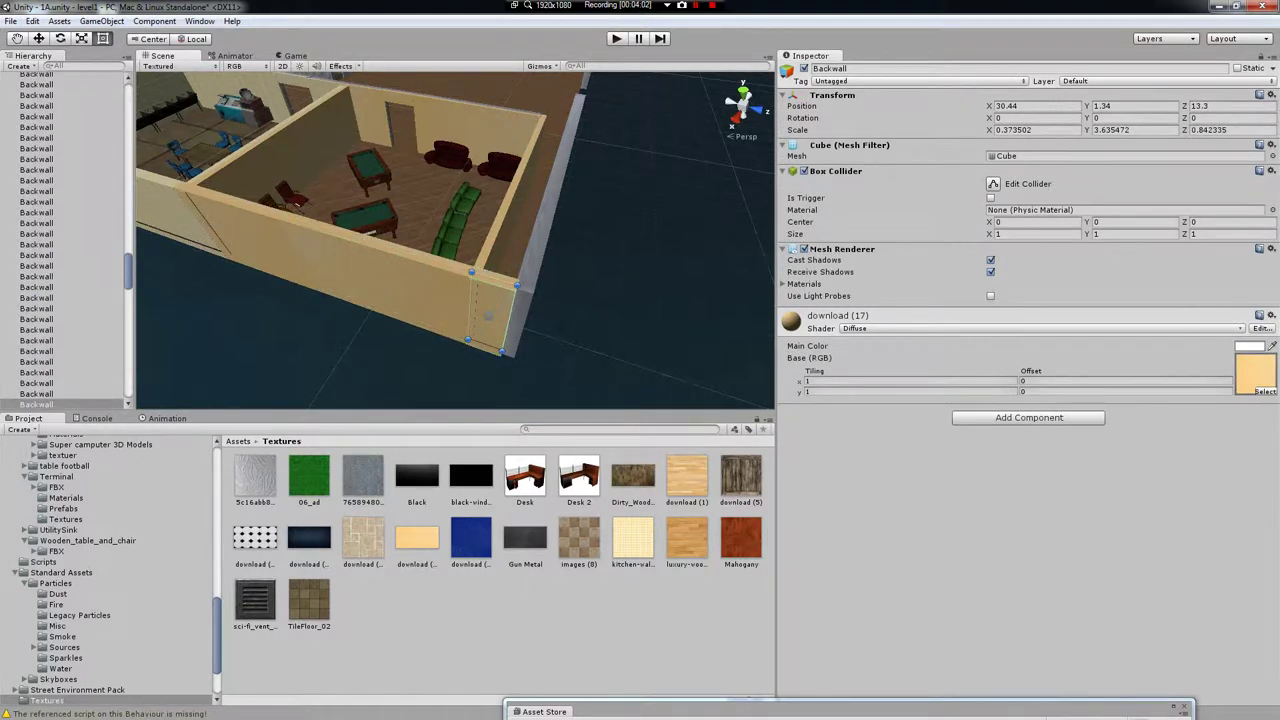
click(650, 330)
alt+drag(650, 330, 150, 264)
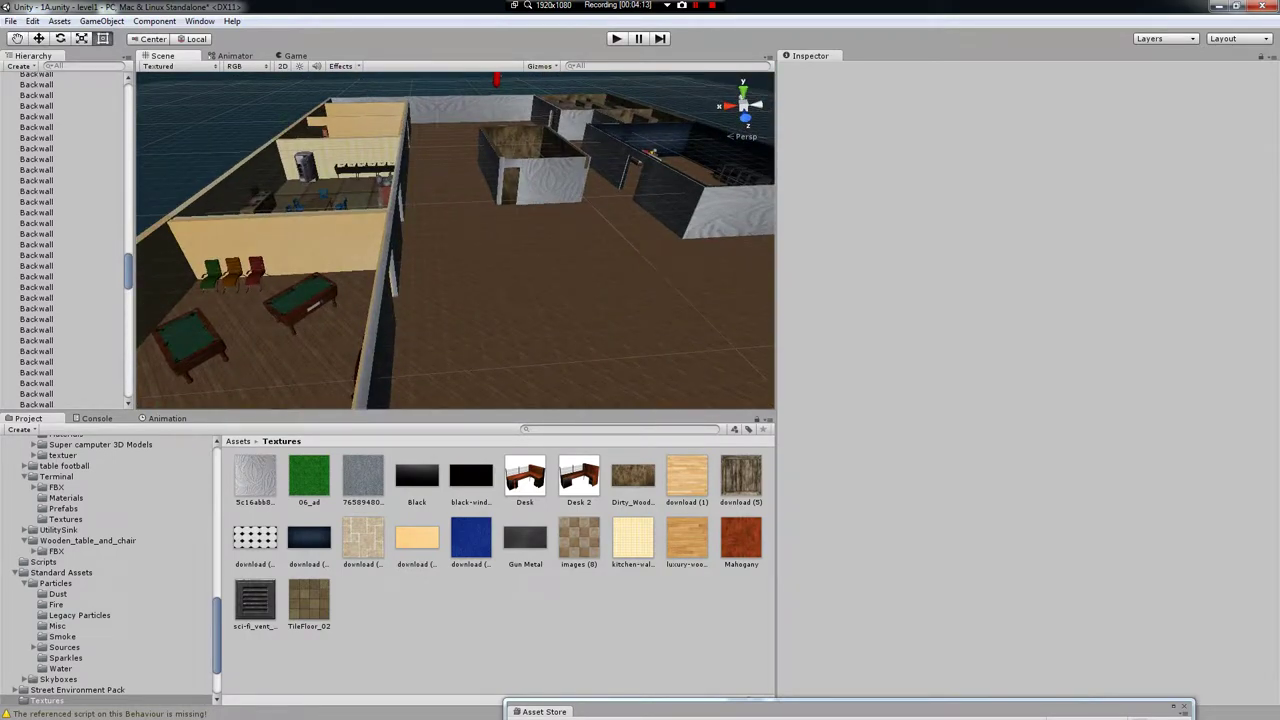
alt+drag(150, 264, 290, 250)
- Duplicate and stretch the hall's tiled floor plane, then delete the extra copy
click(528, 308)
key(ctrl+d)
key(ctrl+d)
key(ctrl+d)
key(ctrl+d)
key(ctrl+d)
key(ctrl+d)
key(ctrl+d)
key(ctrl+d)
key(ctrl+d)
key(ctrl+d)
key(ctrl+d)
key(ctrl+d)
key(ctrl+d)
key(ctrl+d)
key(ctrl+d)
key(ctrl+d)
key(ctrl+d)
key(ctrl+d)
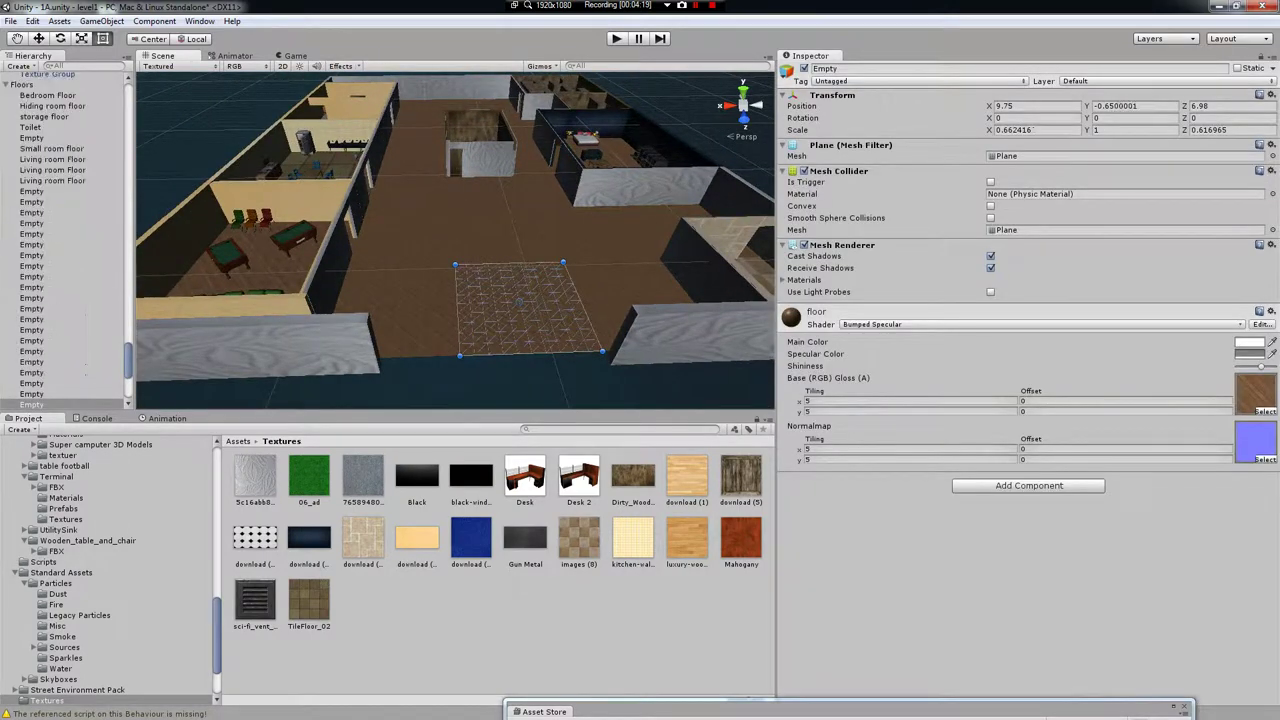
drag(510, 264, 543, 411)
right_drag(456, 240, 315, 248)
key(Delete)
- Stretch the right and left front wall pieces so they leave a doorway gap
click(628, 275)
drag(501, 278, 456, 279)
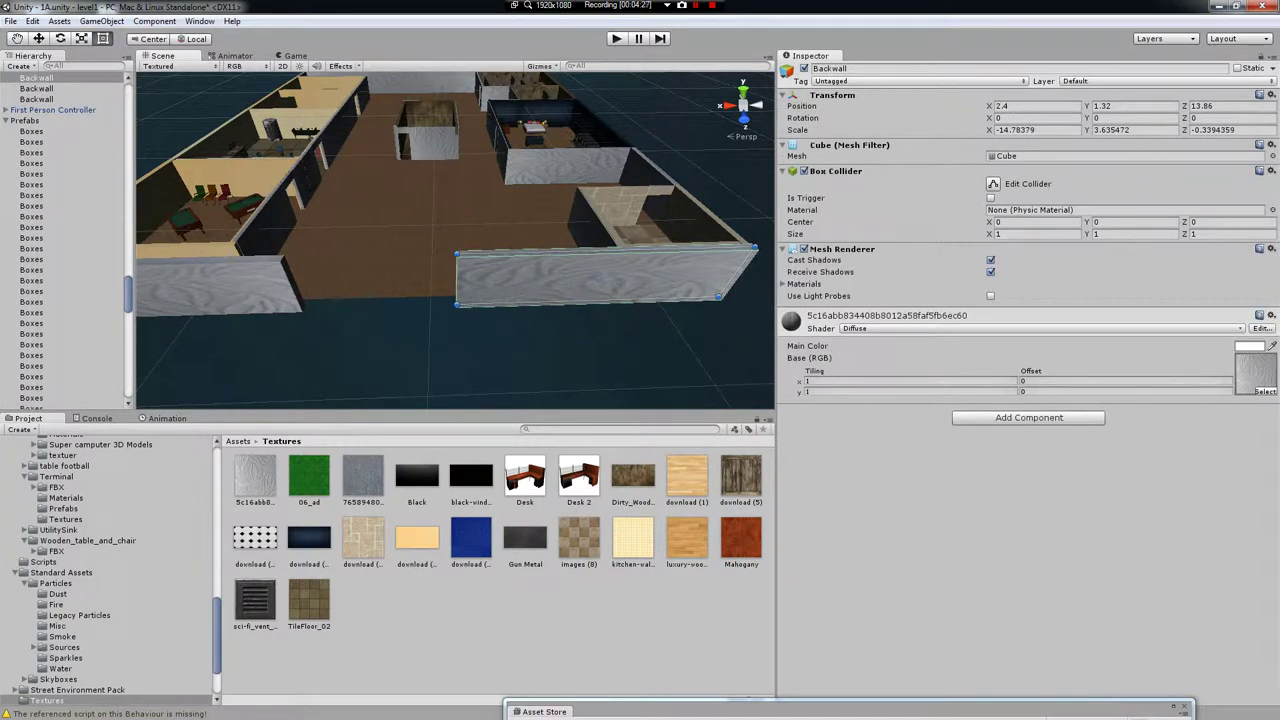
click(220, 285)
drag(295, 284, 405, 284)
- Duplicate the right wall piece and shrink the copy into a lintel over the gap
click(600, 278)
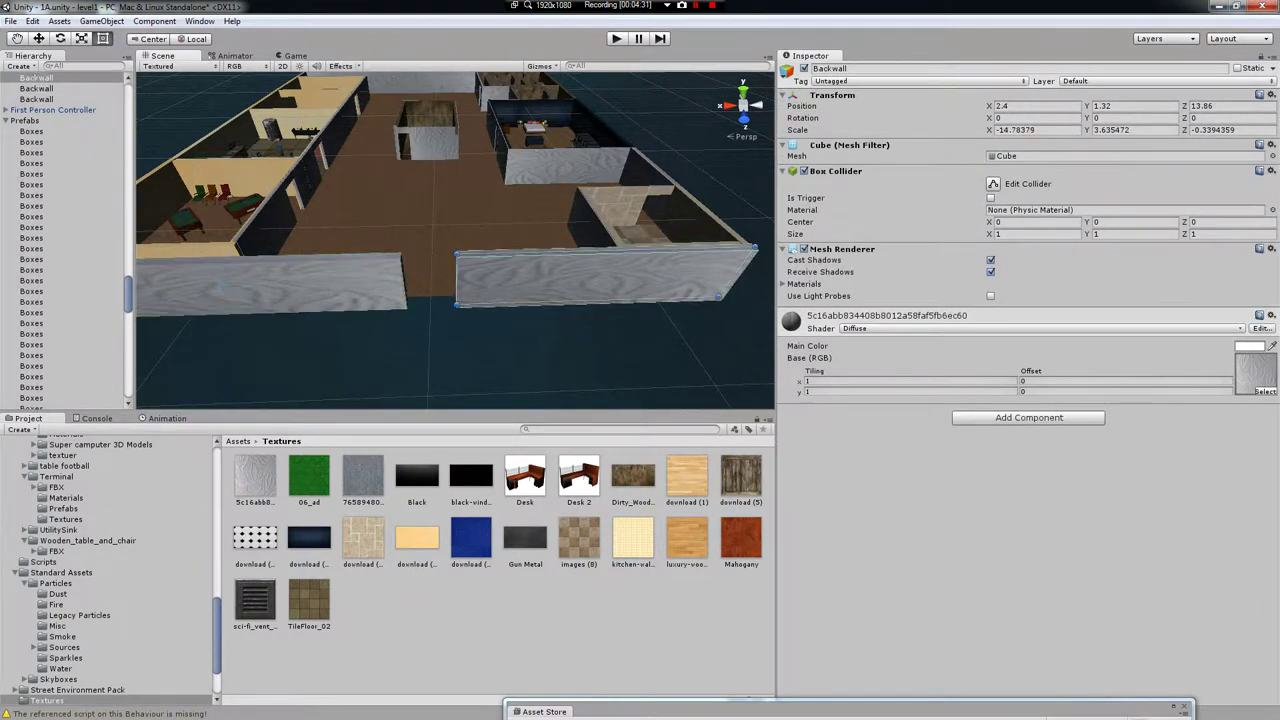
key(ctrl+d)
drag(600, 300, 600, 272)
drag(745, 264, 400, 264)
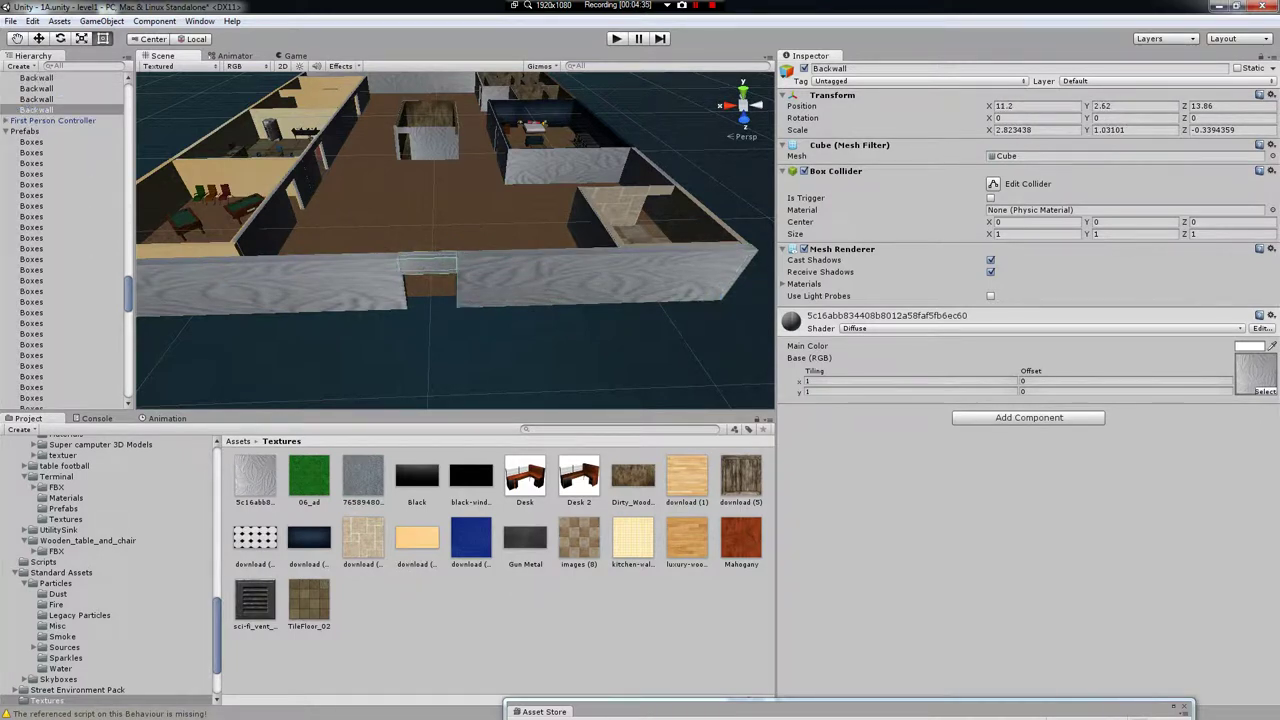
- Frame a floor plane and a wall, then pull back to a wide view of the house
click(31, 404)
key(f)
alt+drag(455, 200, 455, 285)
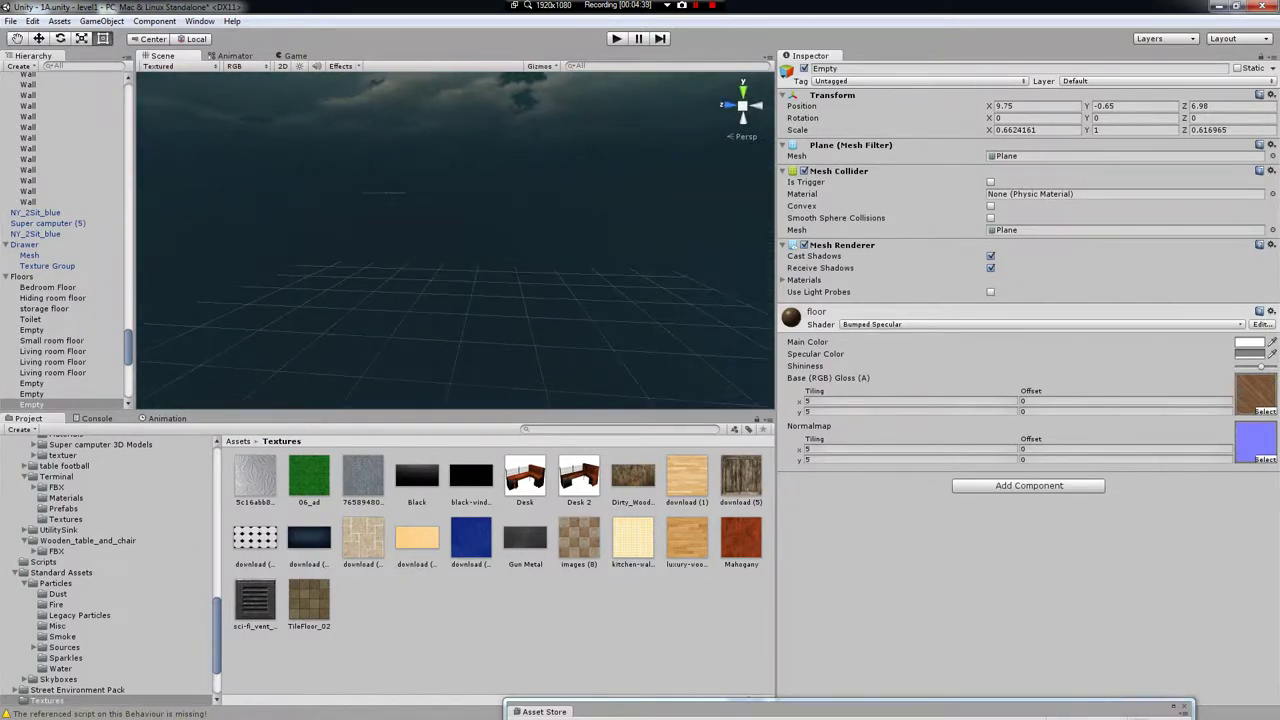
click(28, 180)
key(f)
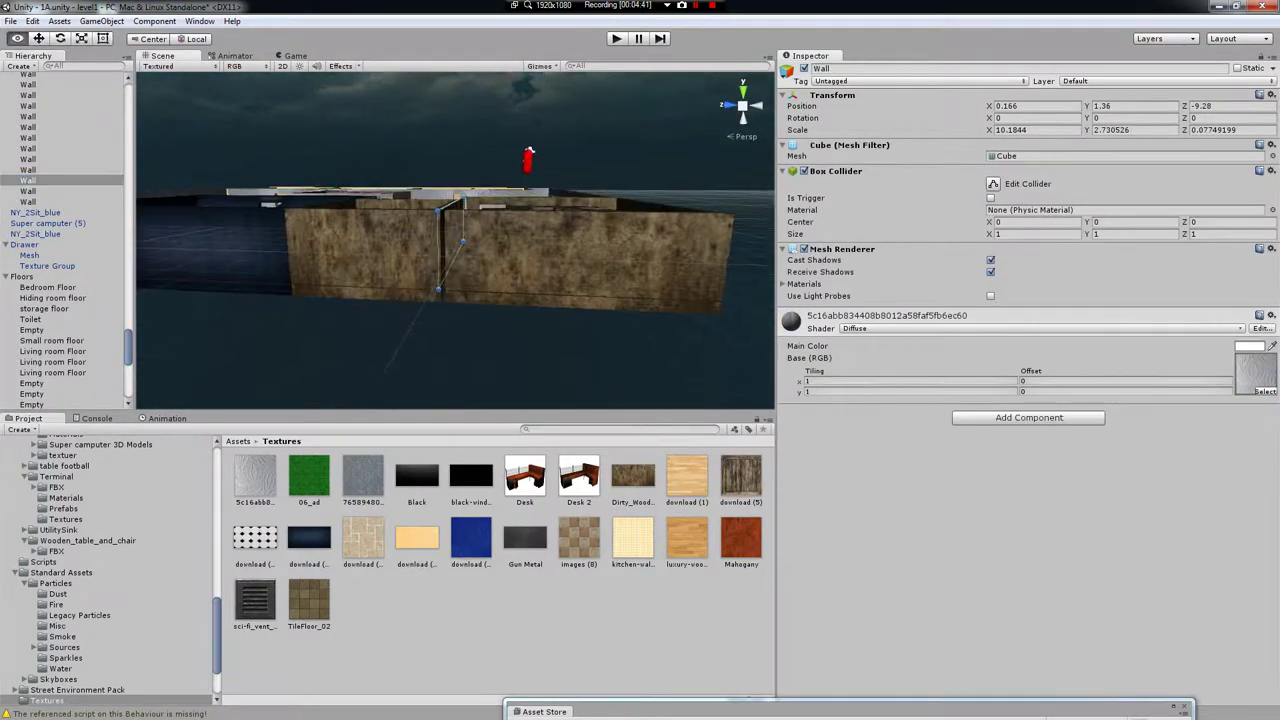
alt+drag(455, 285, 370, 260)
scroll(456, 263, up, 10)
key(f)
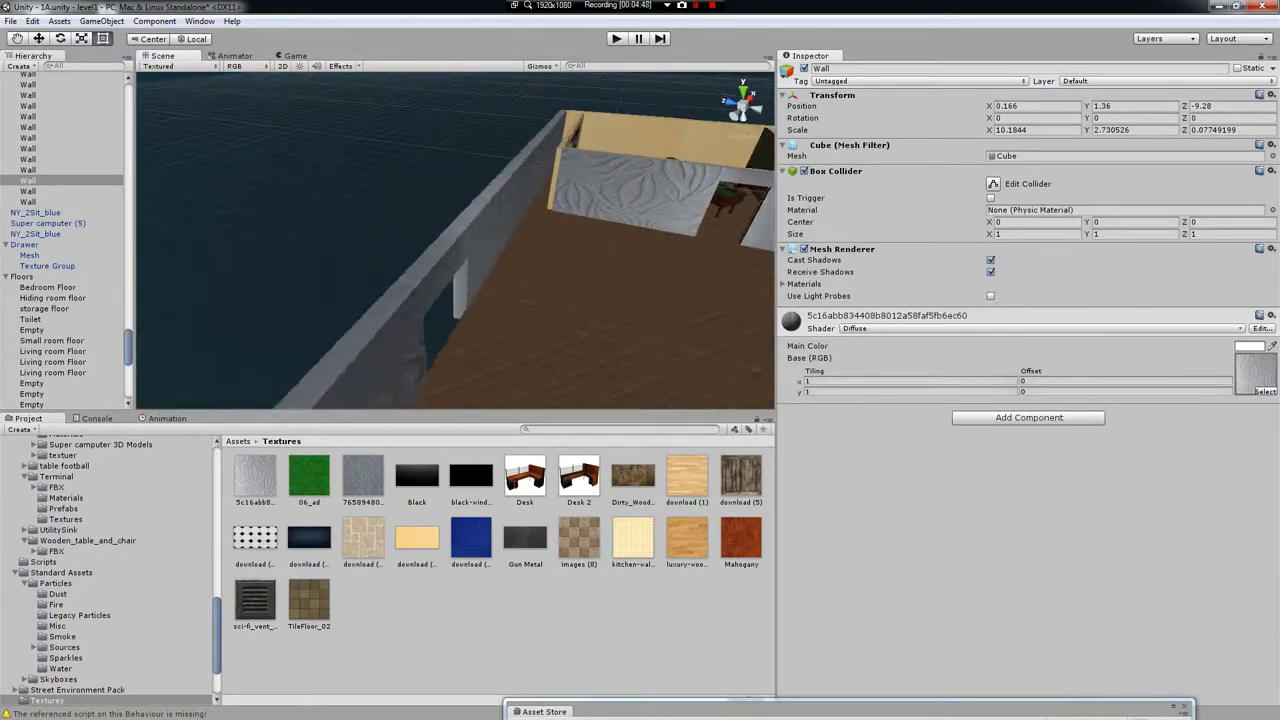
alt+drag(370, 260, 450, 254)
- Duplicate the left front wall piece, then switch to the browser's 'brick texture' image results
click(450, 254)
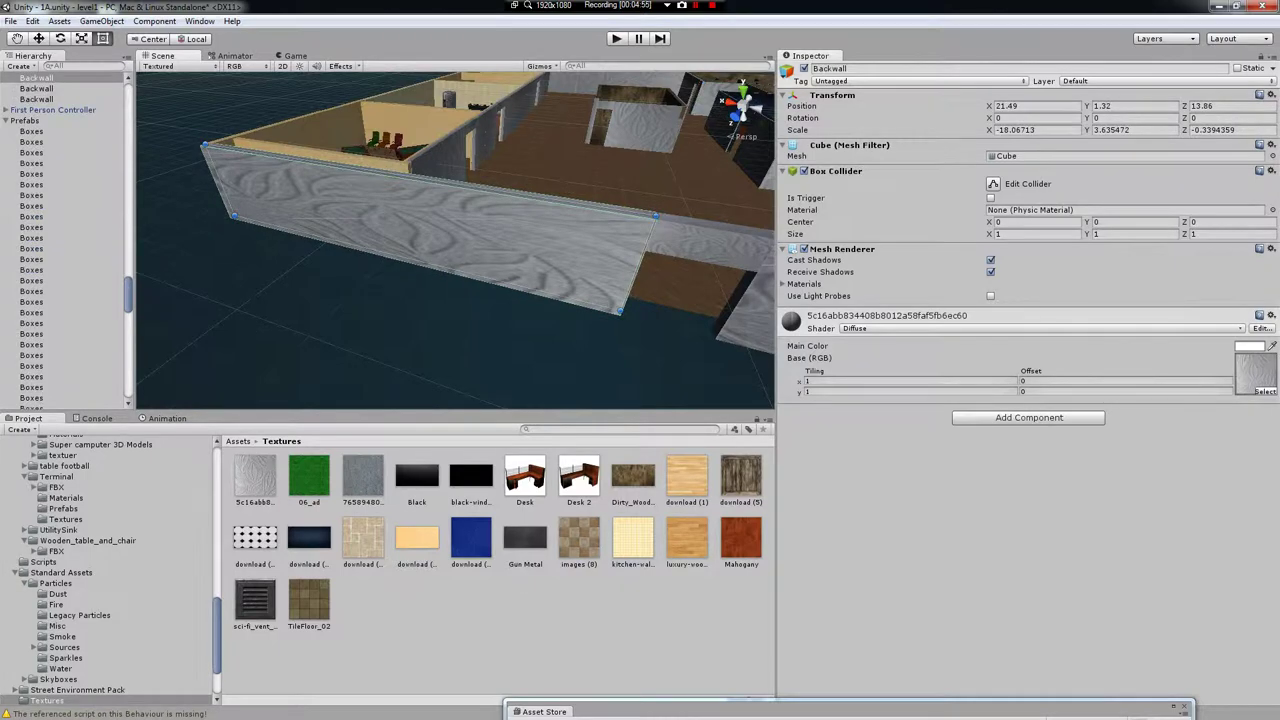
key(ctrl+d)
alt+drag(450, 254, 505, 176)
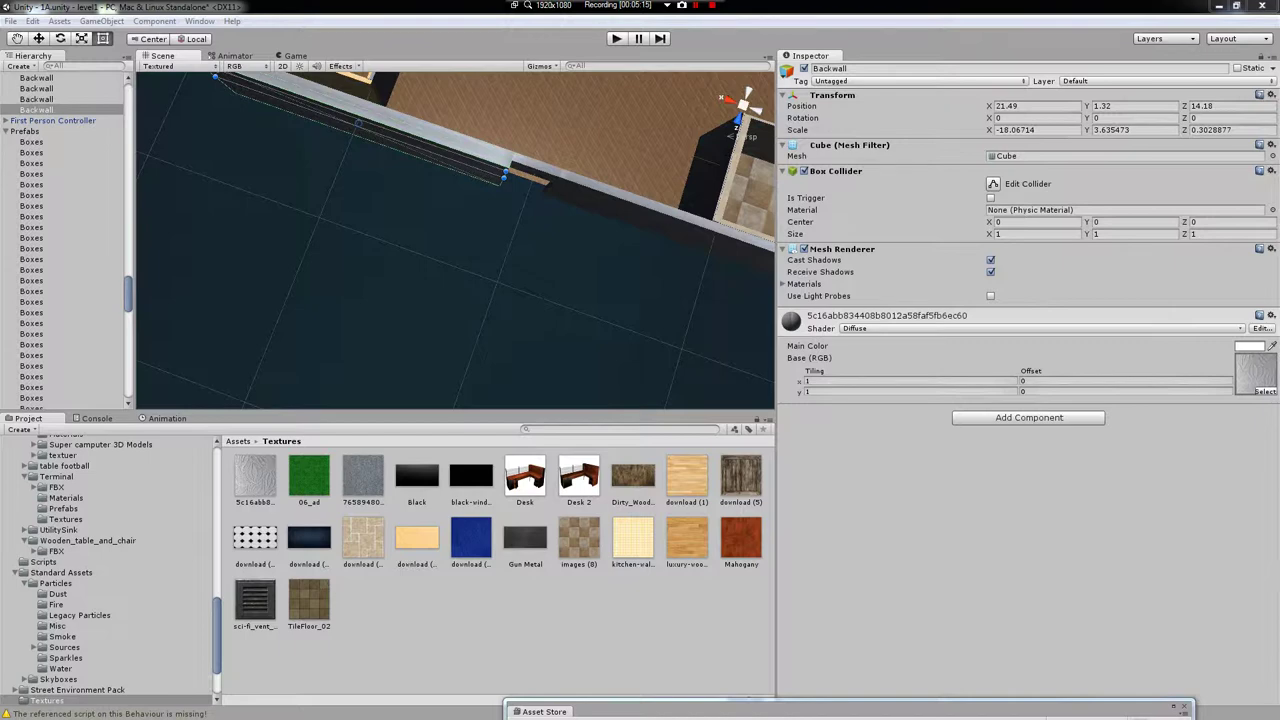
key(alt+Tab)
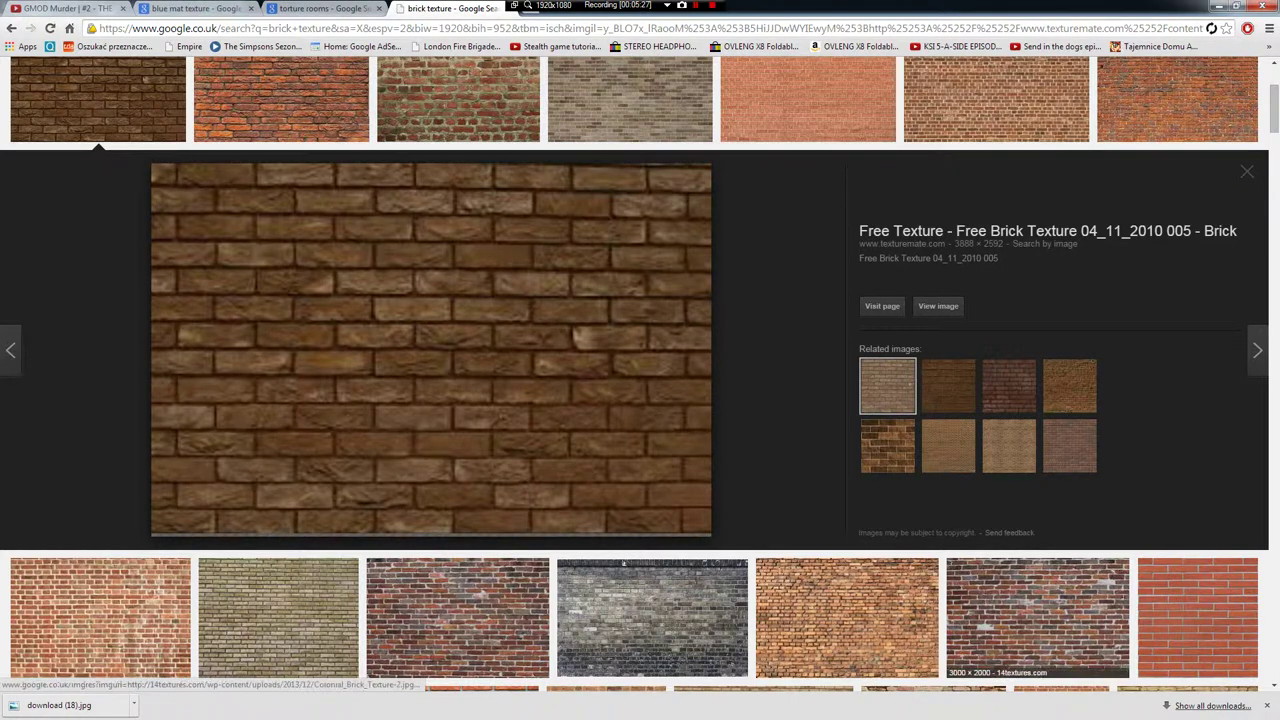
- Save the brown brick texture image to disk and return to Unity
right_click(551, 303)
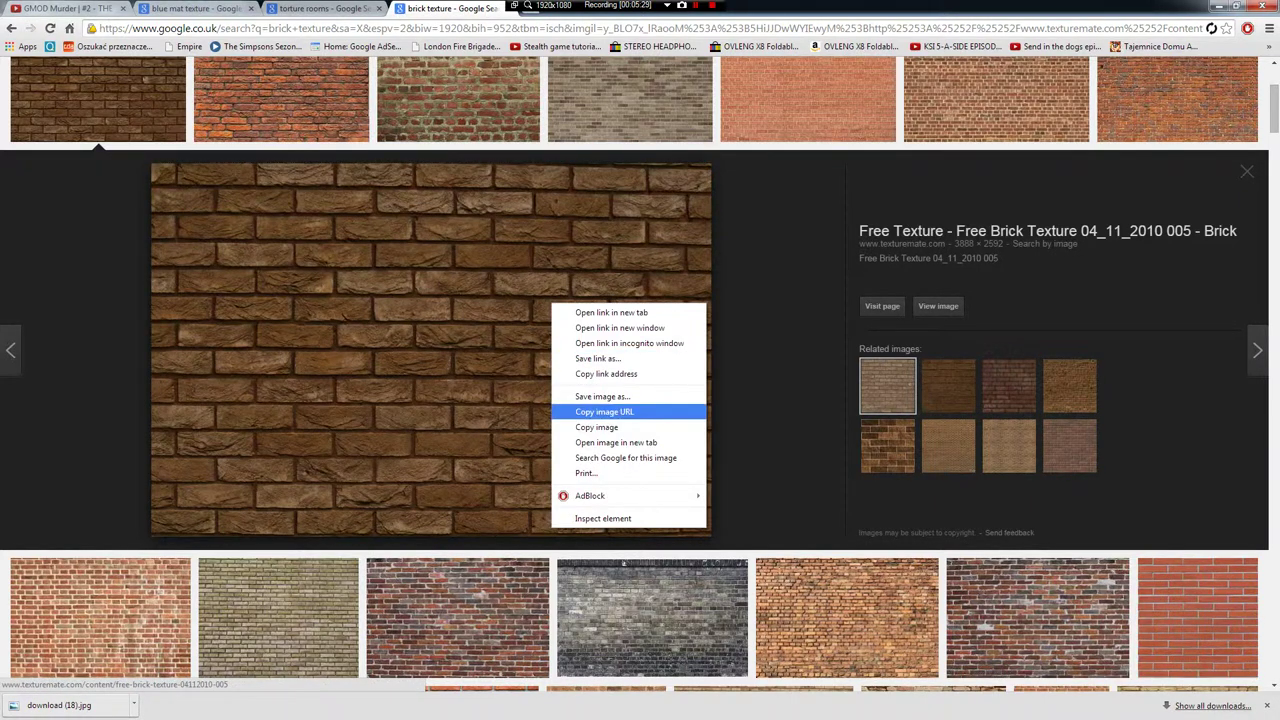
click(602, 396)
key(Return)
key(alt+Tab)
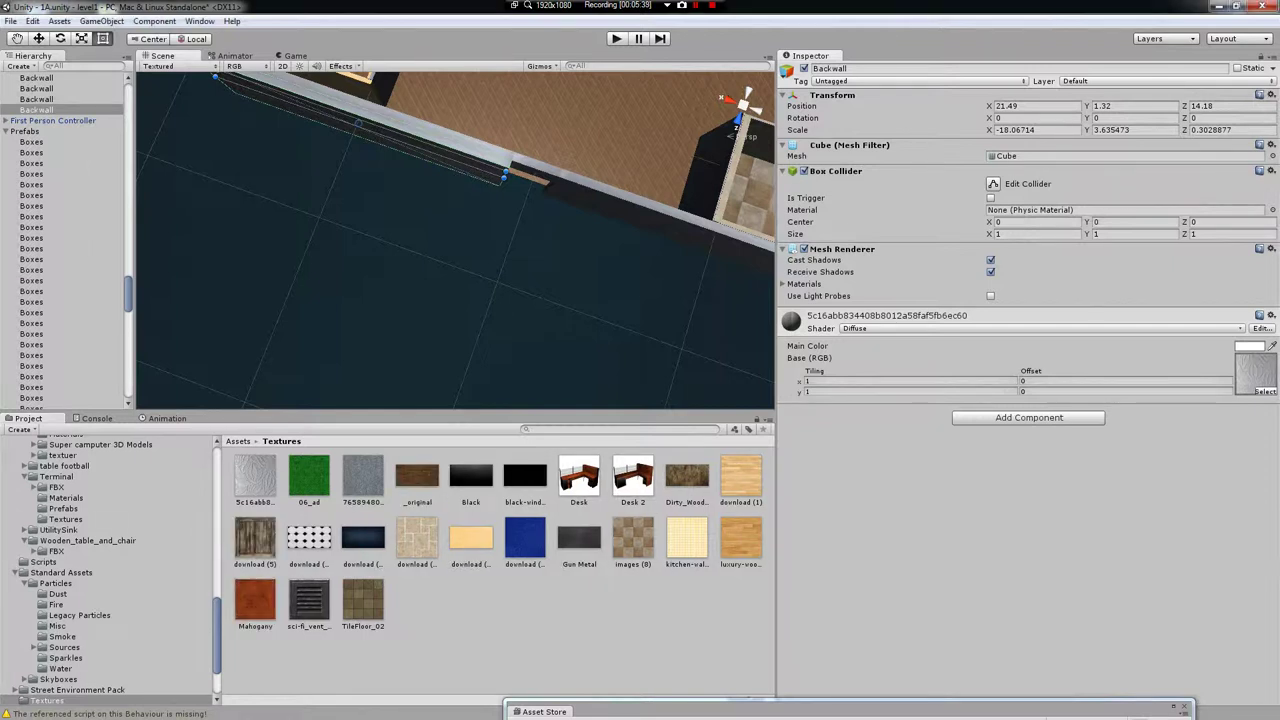
- Duplicate the brick front wall, slide the copy right and shorten it from its right edge
click(455, 300)
alt+drag(455, 300, 400, 280)
scroll(455, 240, down, 5)
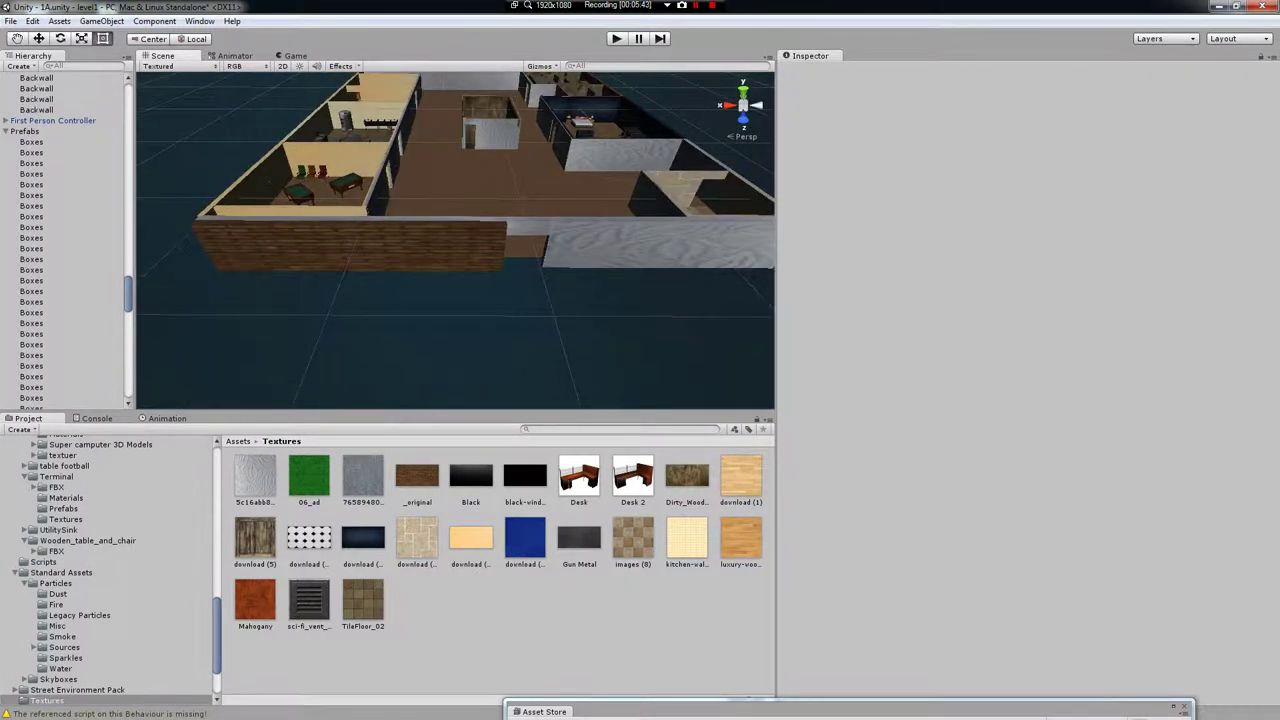
click(354, 247)
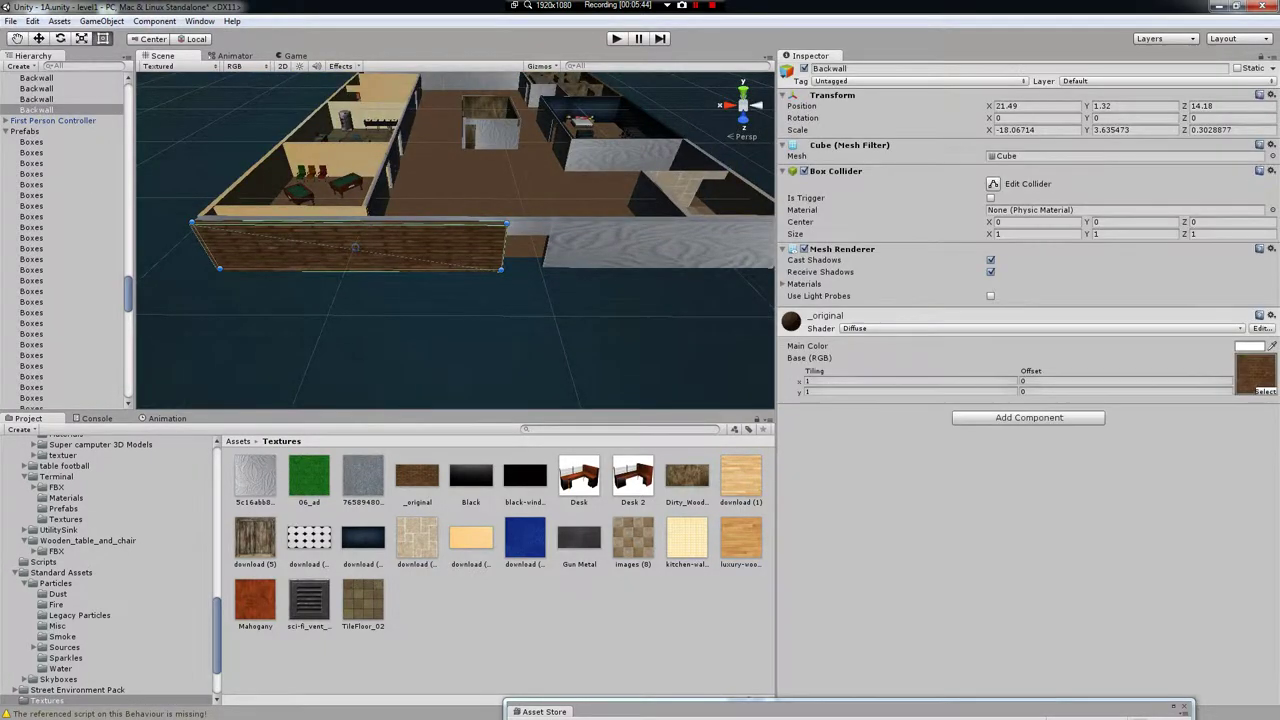
key(ctrl+d)
key(w)
drag(300, 248, 647, 248)
key(f)
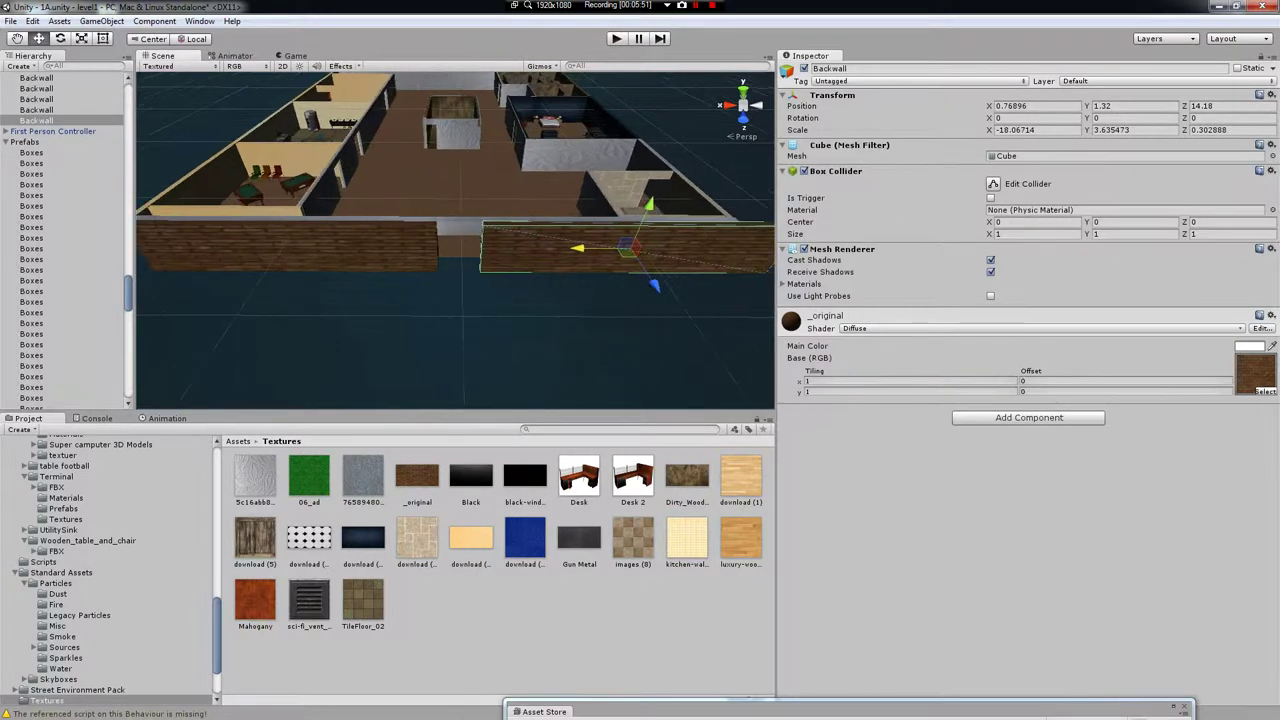
key(t)
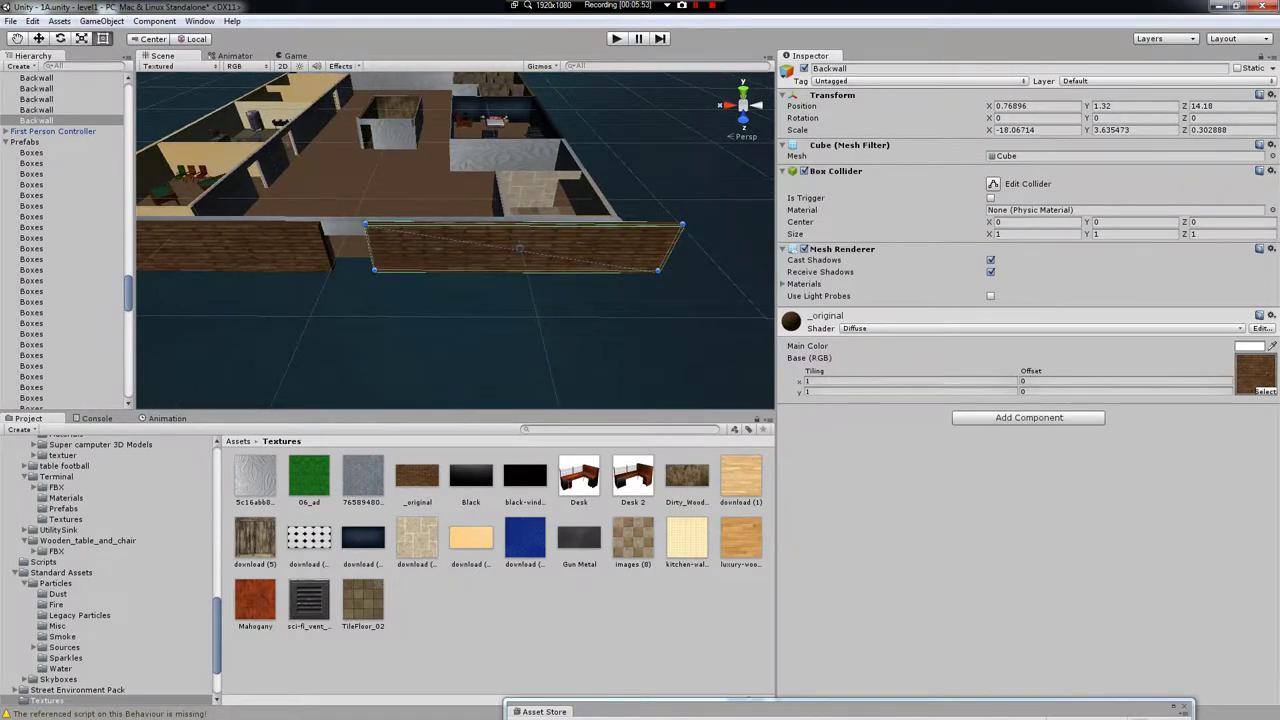
drag(670, 247, 613, 247)
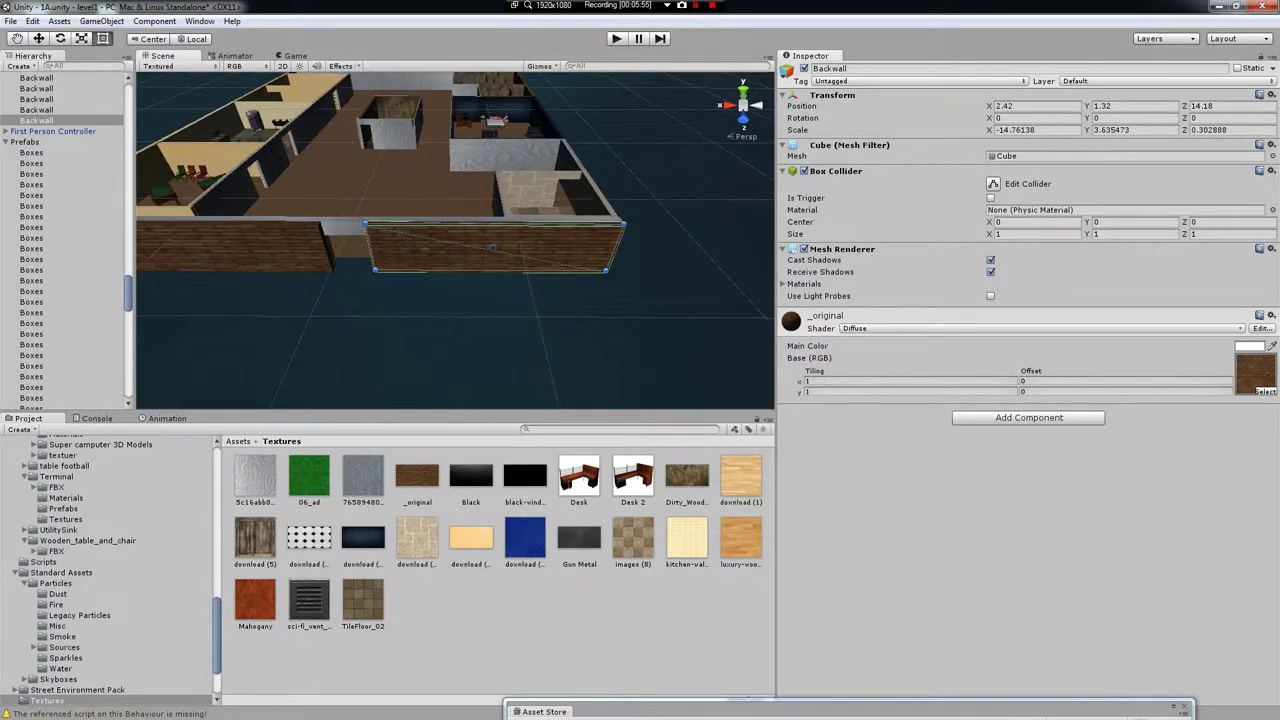
alt+drag(450, 330, 370, 330)
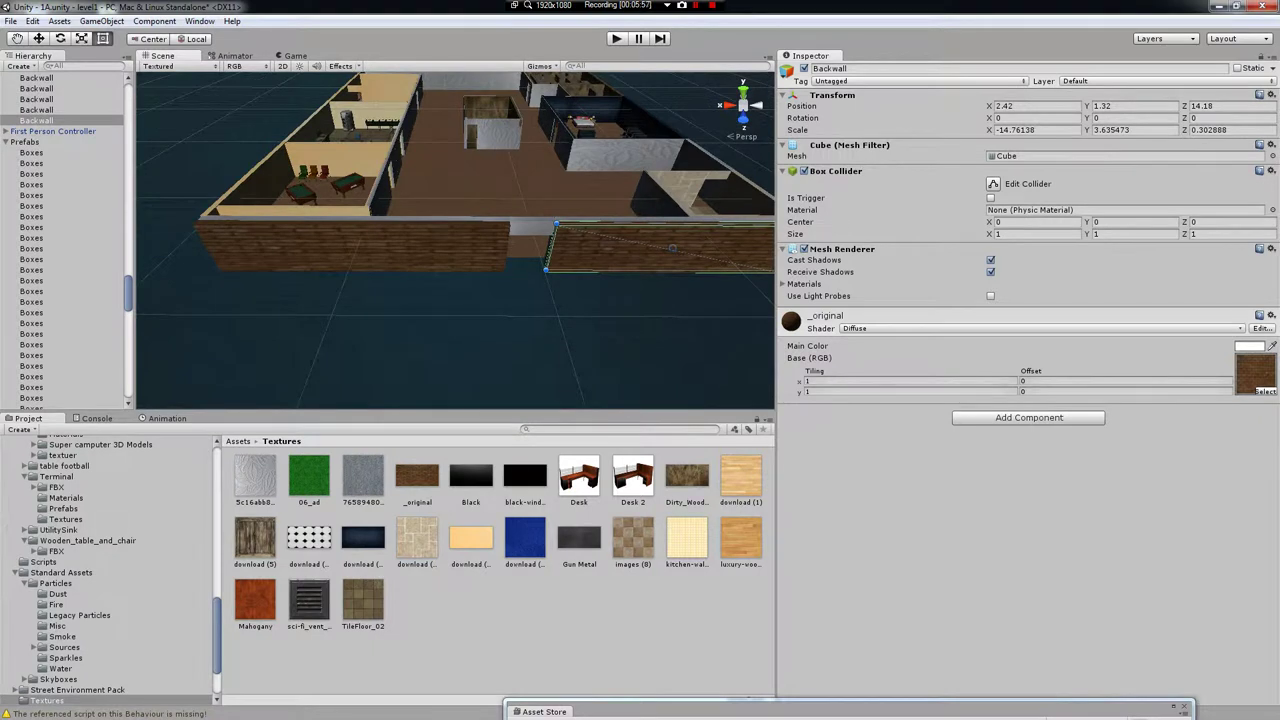
- Duplicate the brick piece again and shrink it into a lintel over the doorway
key(ctrl+d)
alt+drag(450, 330, 380, 330)
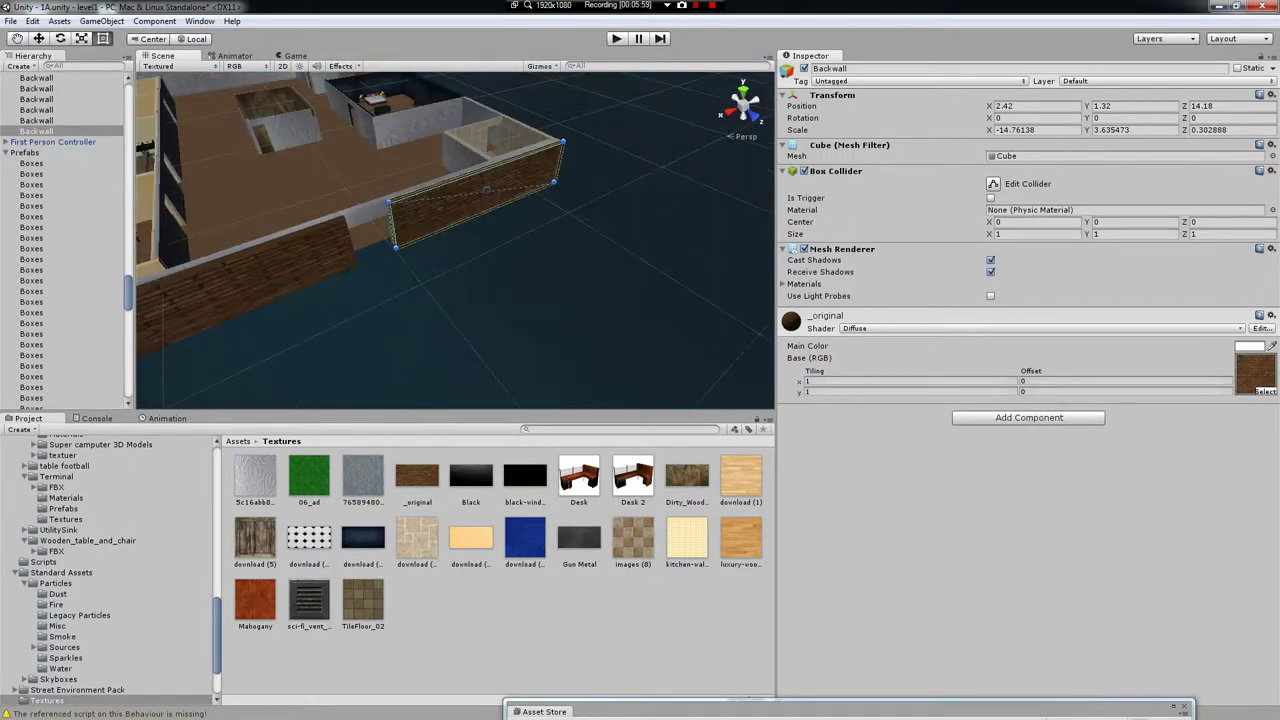
drag(563, 141, 378, 195)
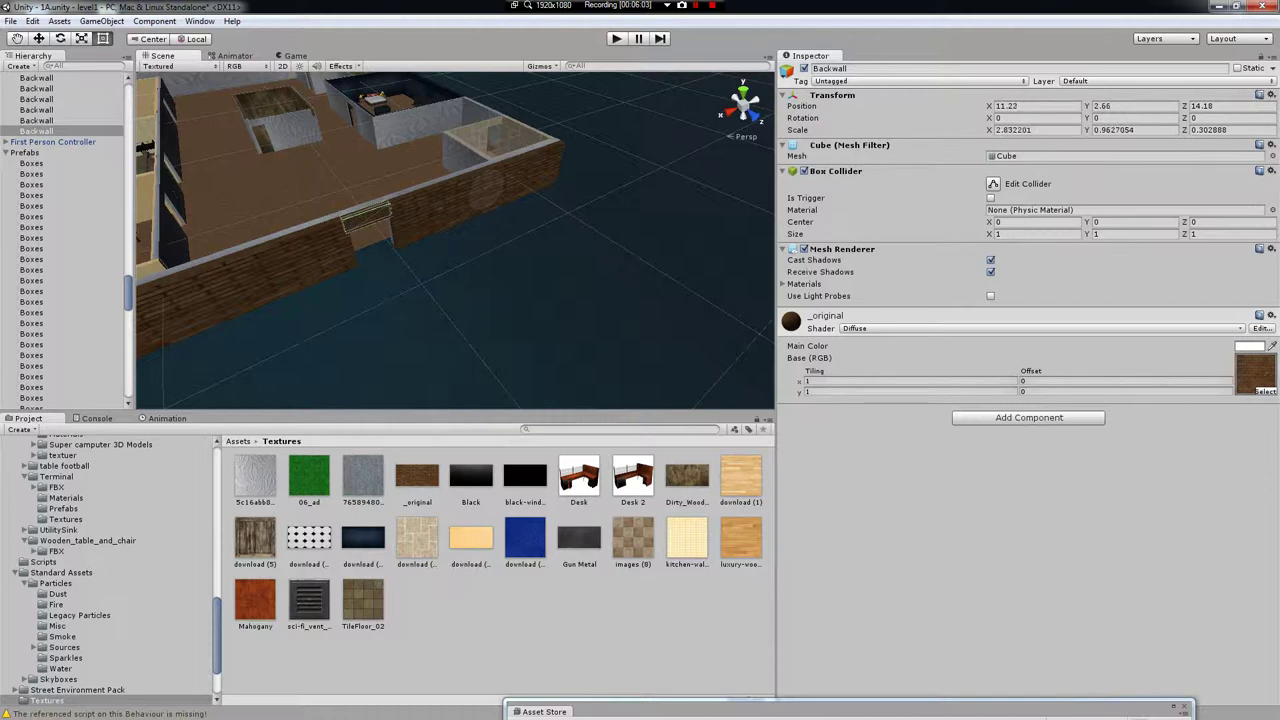
key(f)
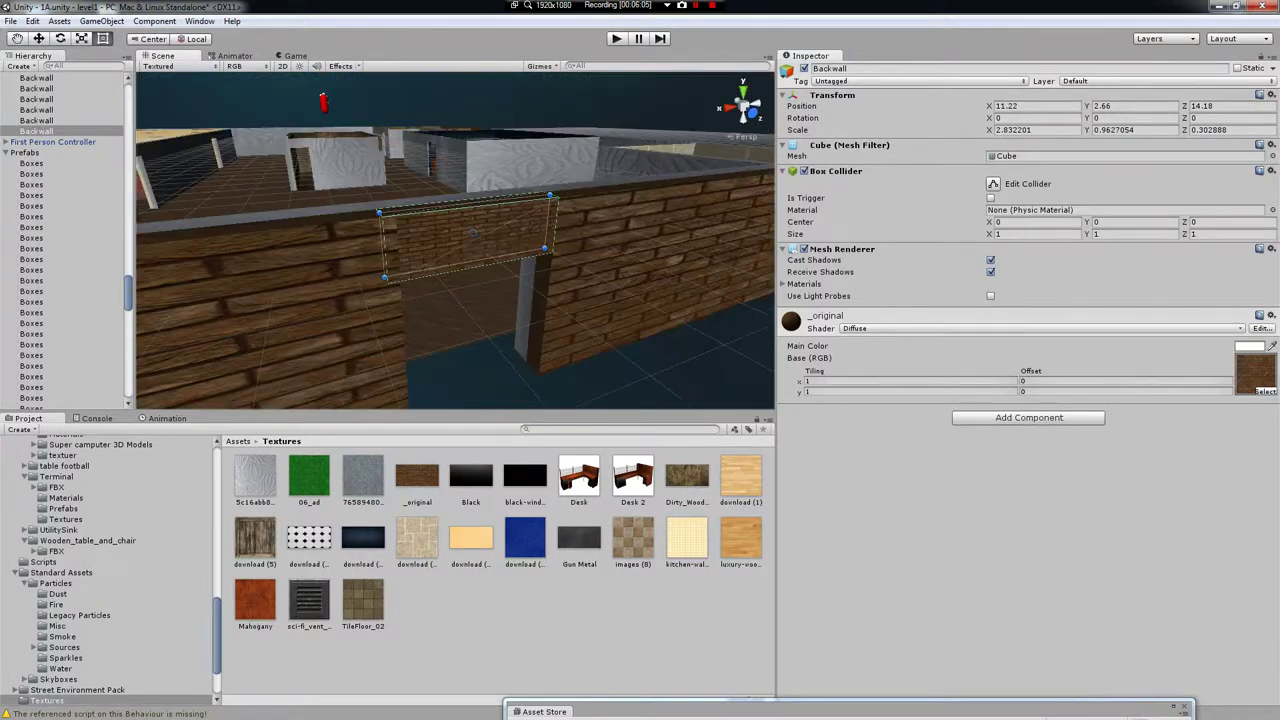
scroll(456, 240, up, 10)
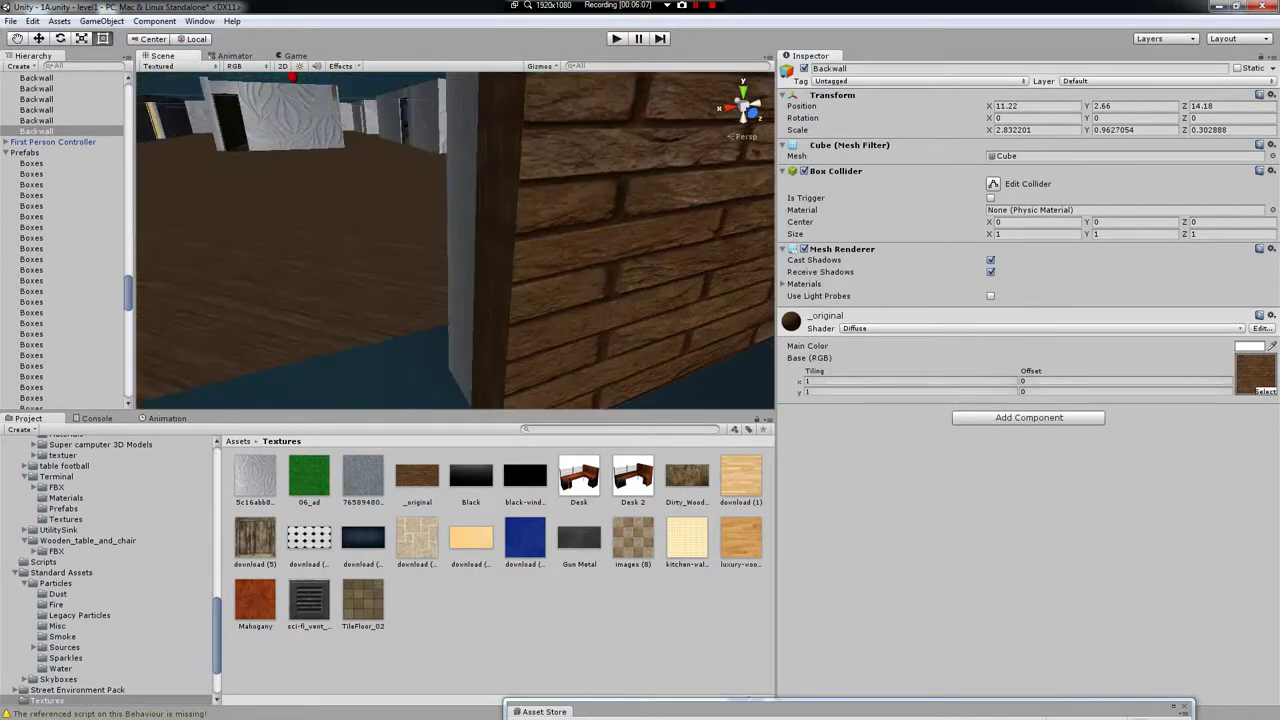
mouse_move(456, 240)
alt+mouse_down()
mouse_move(474, 185)
mouse_move(466, 250)
alt+mouse_up()
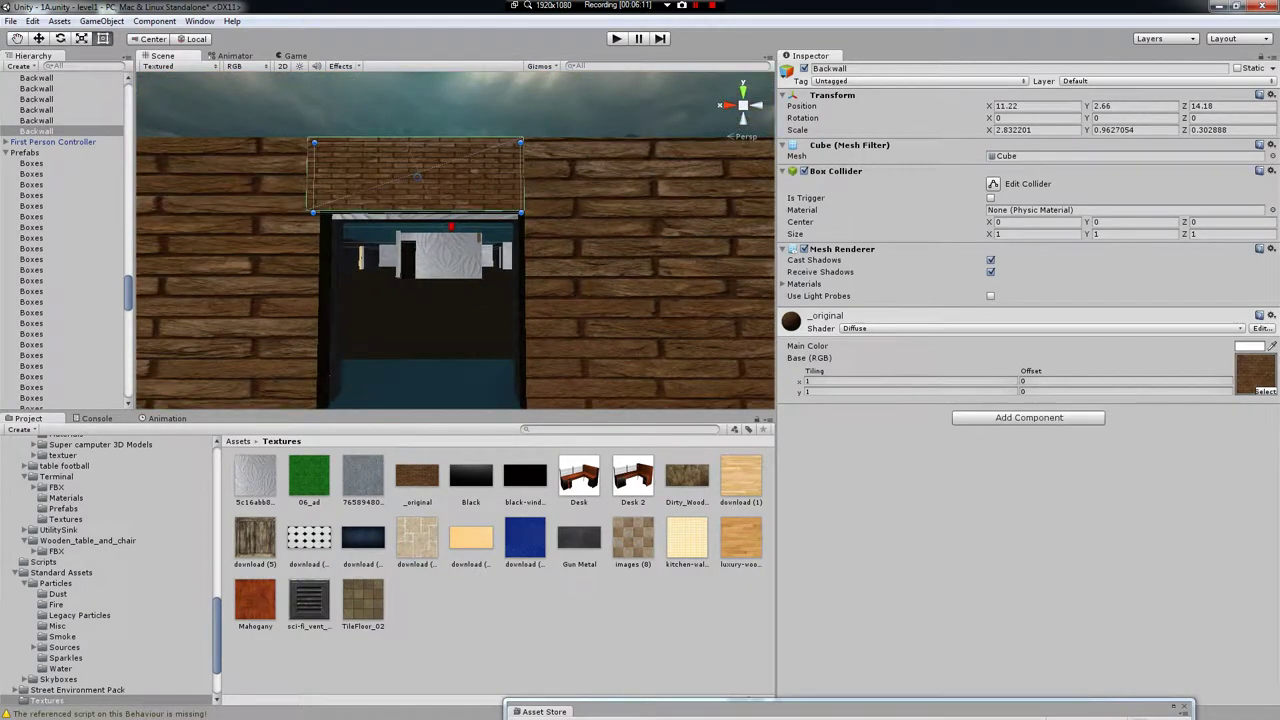
- Pull the lintel's bottom edge down to the top of the door opening
drag(416, 212, 416, 220)
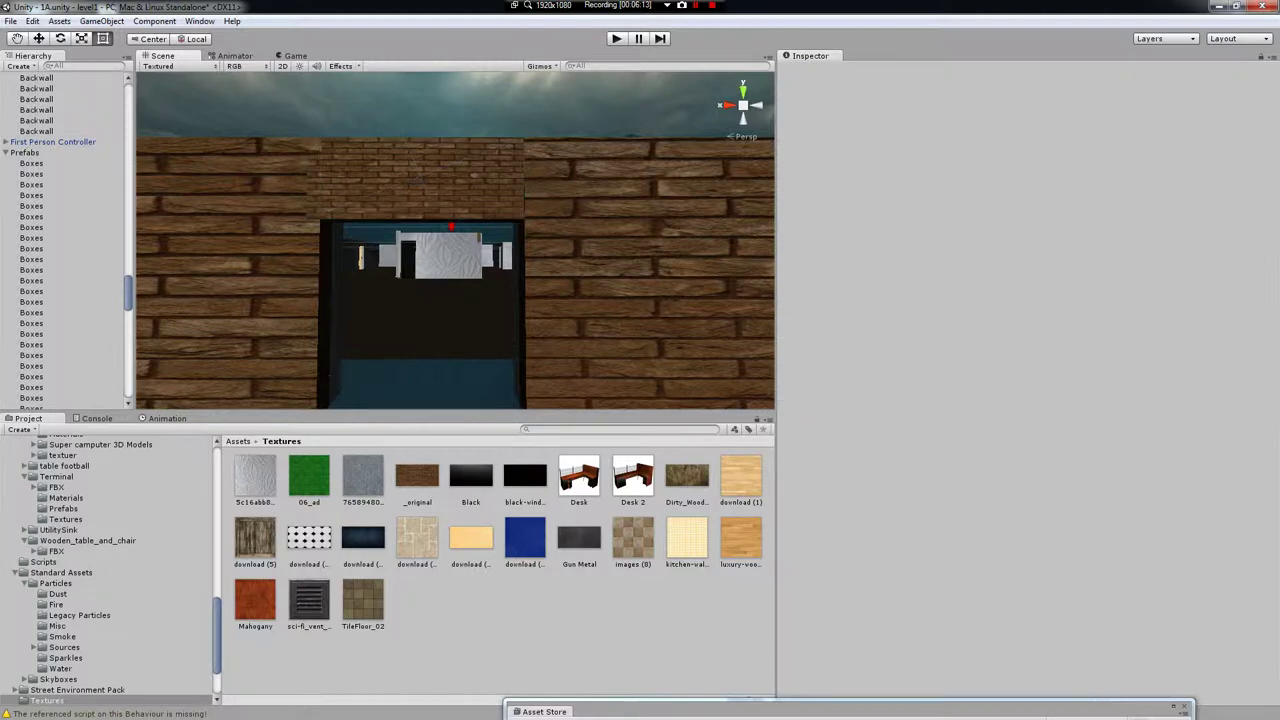
scroll(456, 240, up, 5)
scroll(456, 240, down, 2)
click(36, 131)
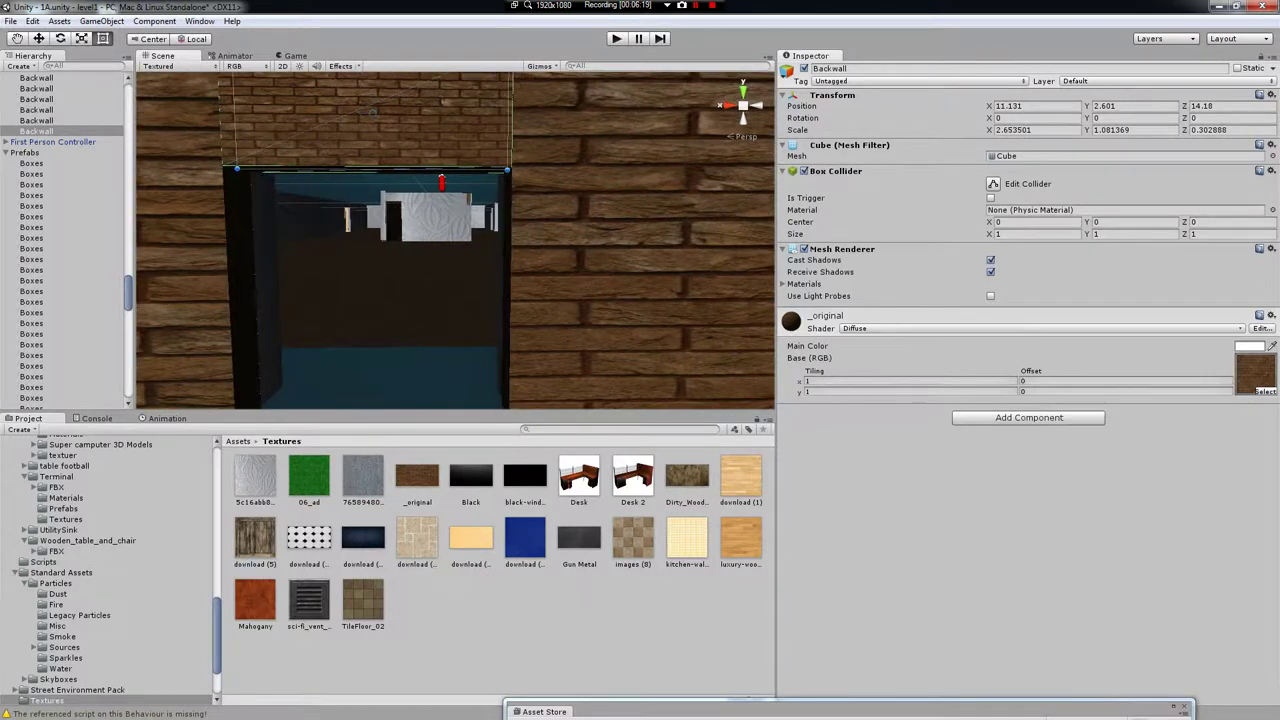
click(456, 240)
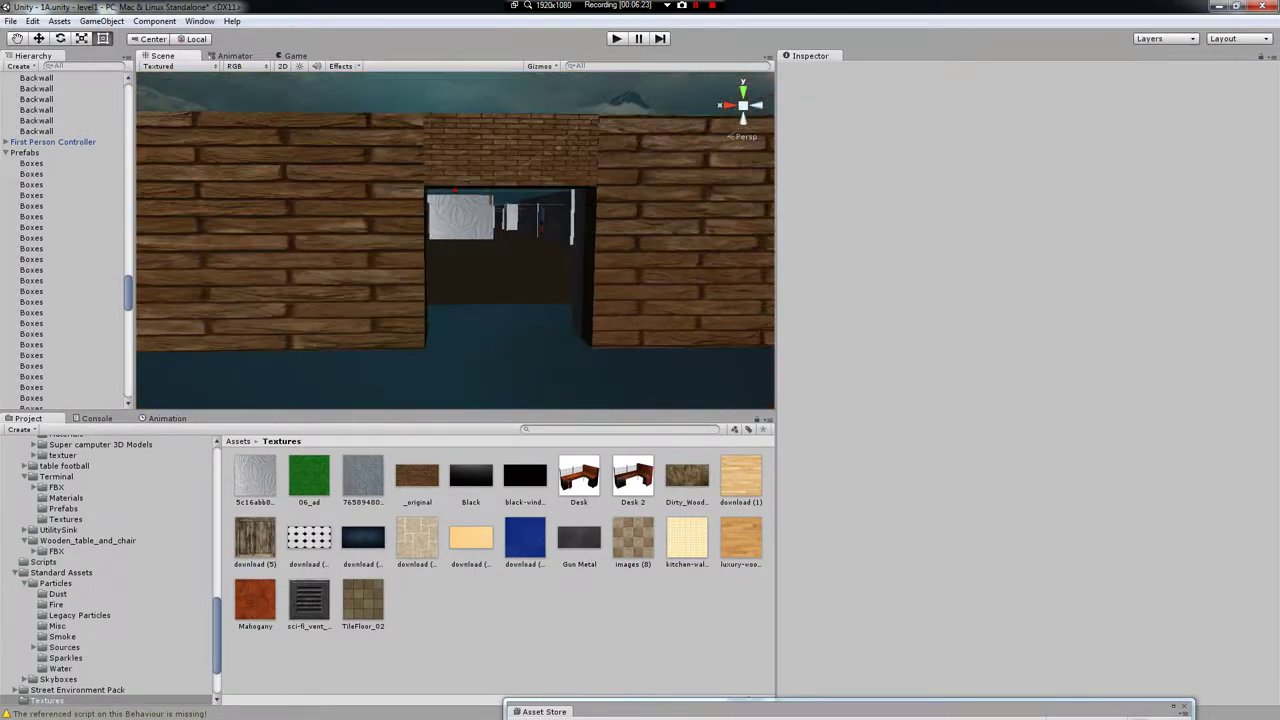
click(510, 150)
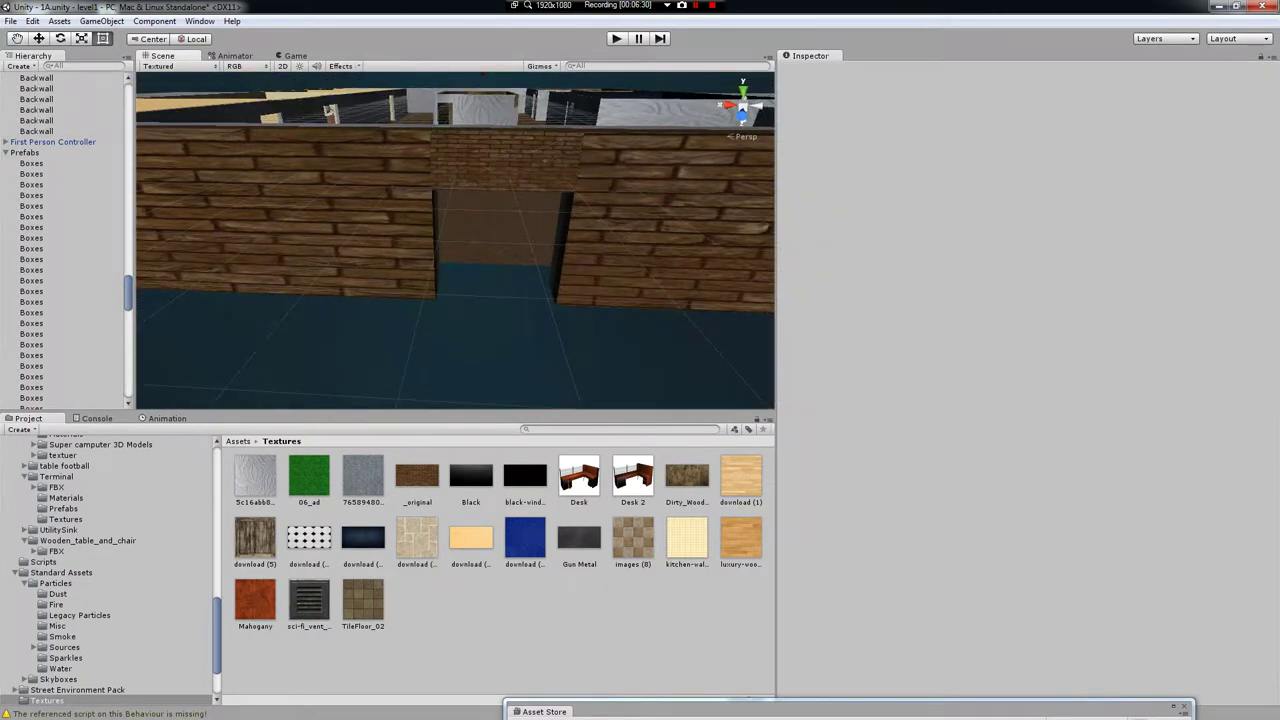
- Lay the plane standing in the doorway flat on the floor
click(495, 228)
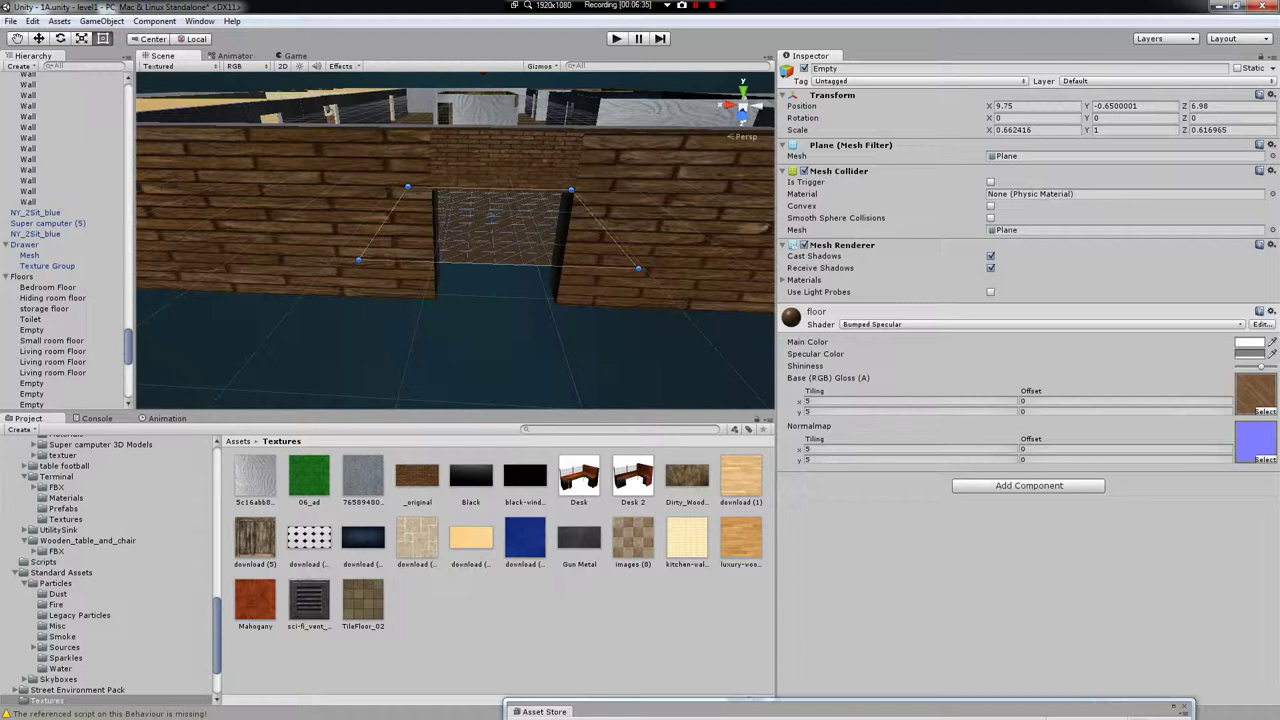
drag(490, 189, 503, 303)
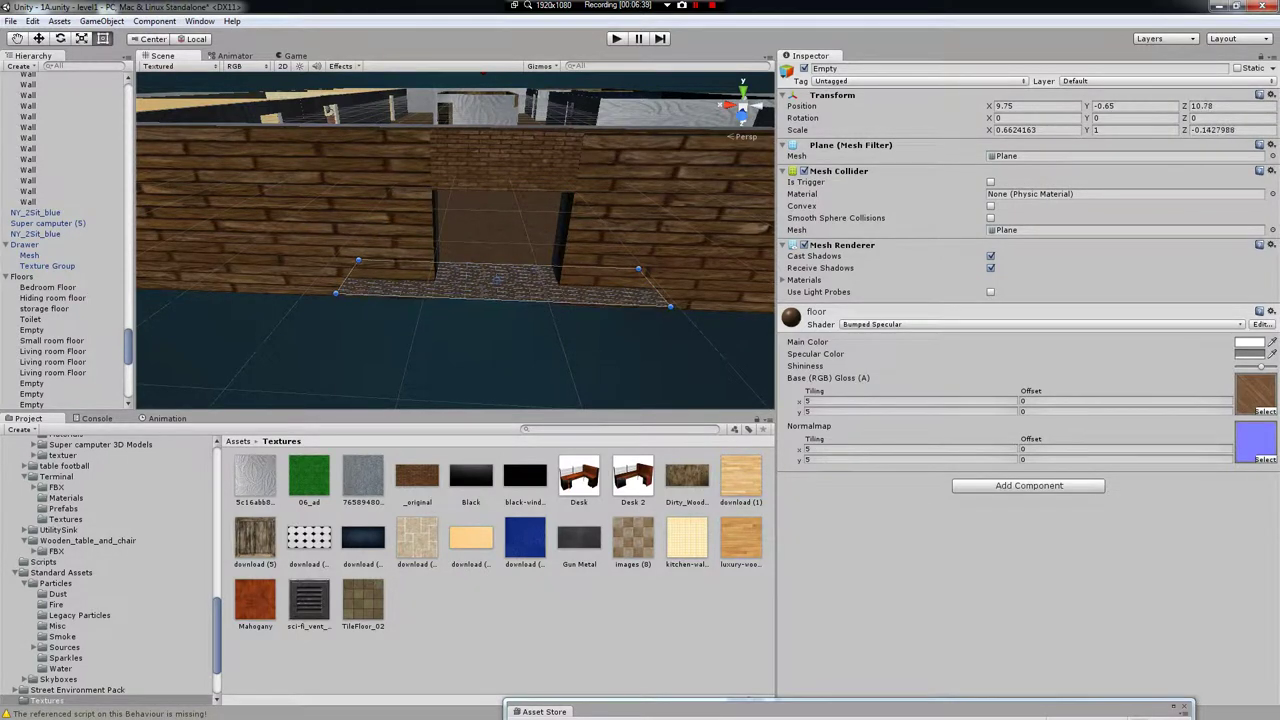
right_drag(455, 240, 420, 270)
right_drag(347, 320, 295, 315)
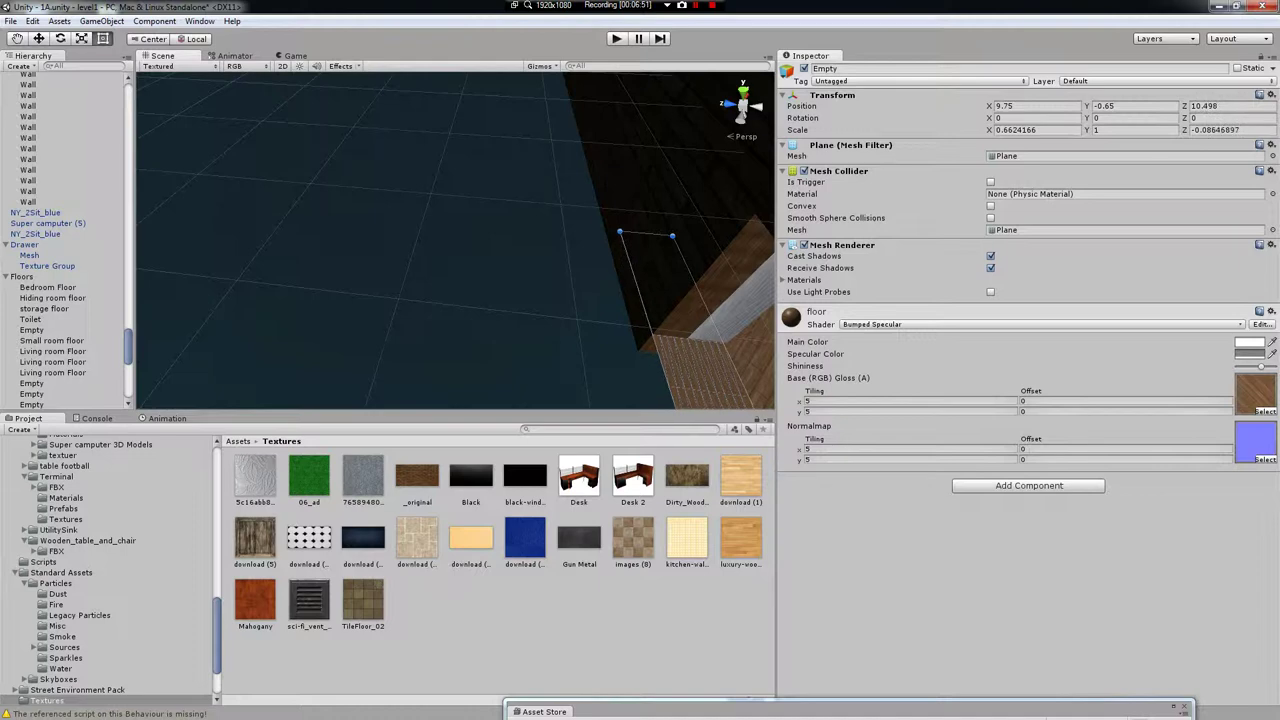
right_drag(295, 315, 316, 304)
- Select the doorway plane and the nearby floor planes to compare their placement
click(305, 310)
click(500, 300)
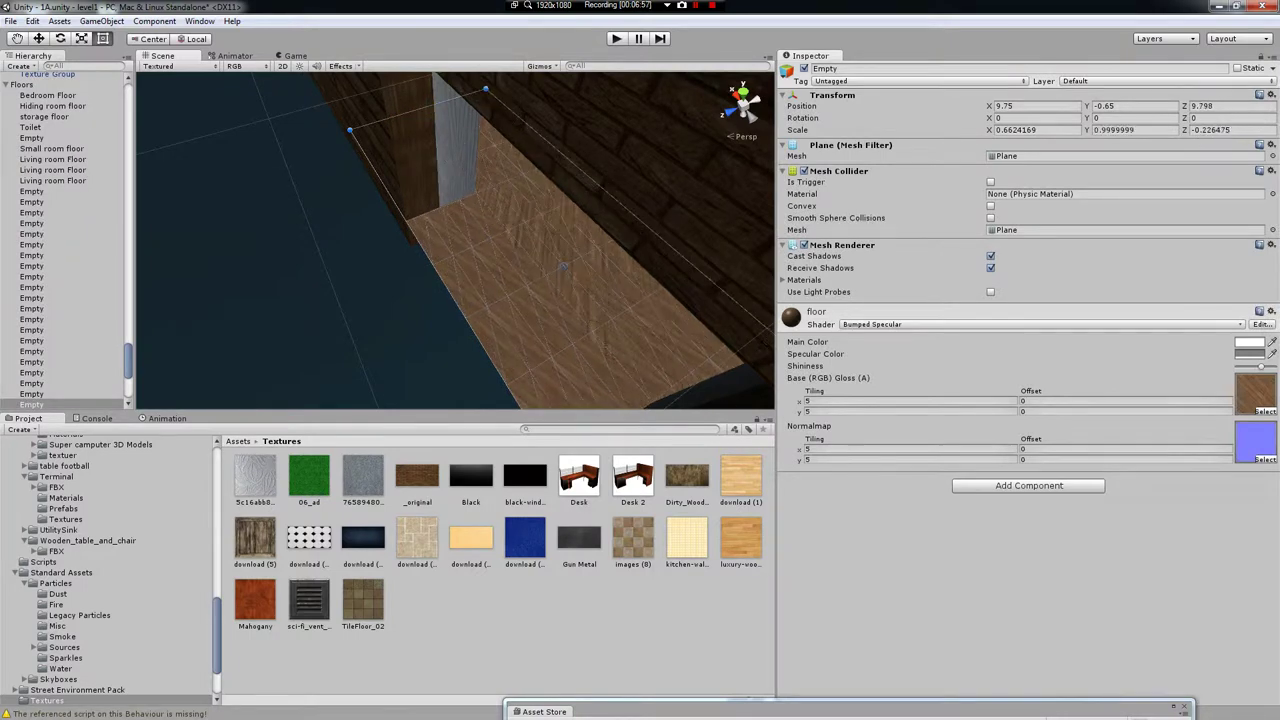
click(568, 262)
right_drag(568, 262, 426, 254)
click(588, 252)
click(620, 236)
click(520, 215)
click(467, 217)
- Trim the doorway plane's edge to fit the opening and frame it in view
click(498, 281)
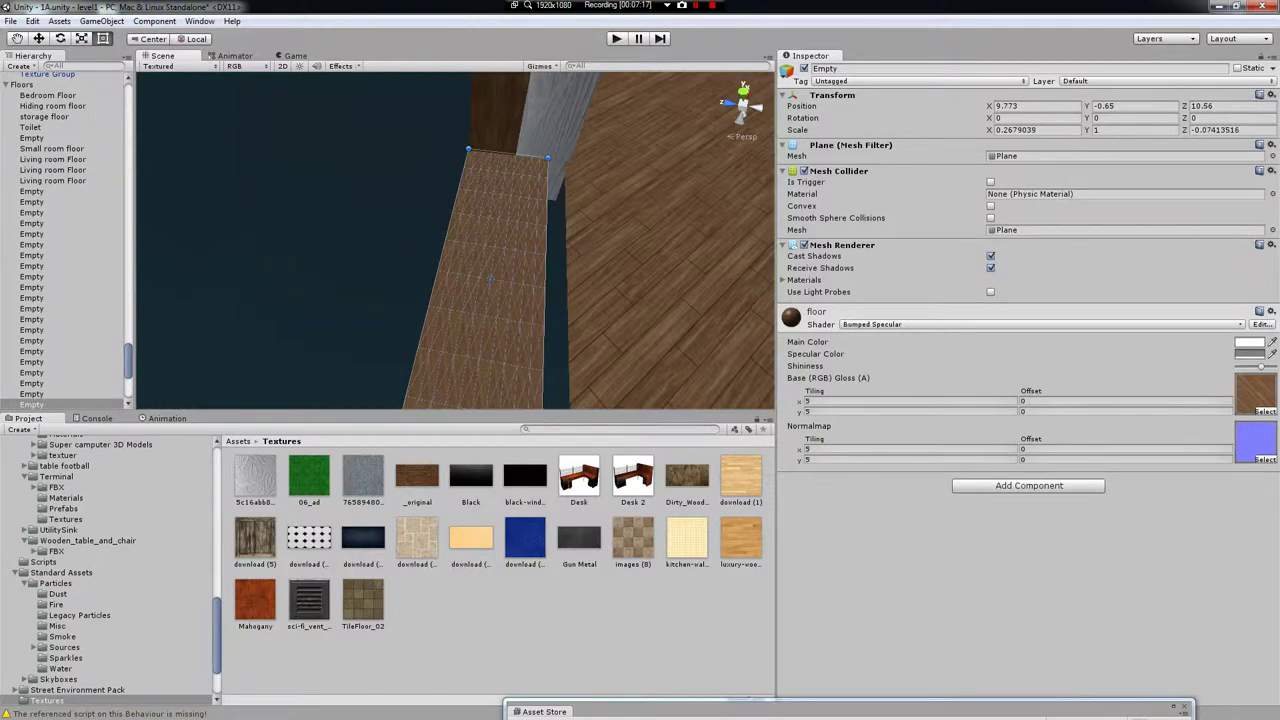
drag(561, 159, 565, 160)
click(300, 250)
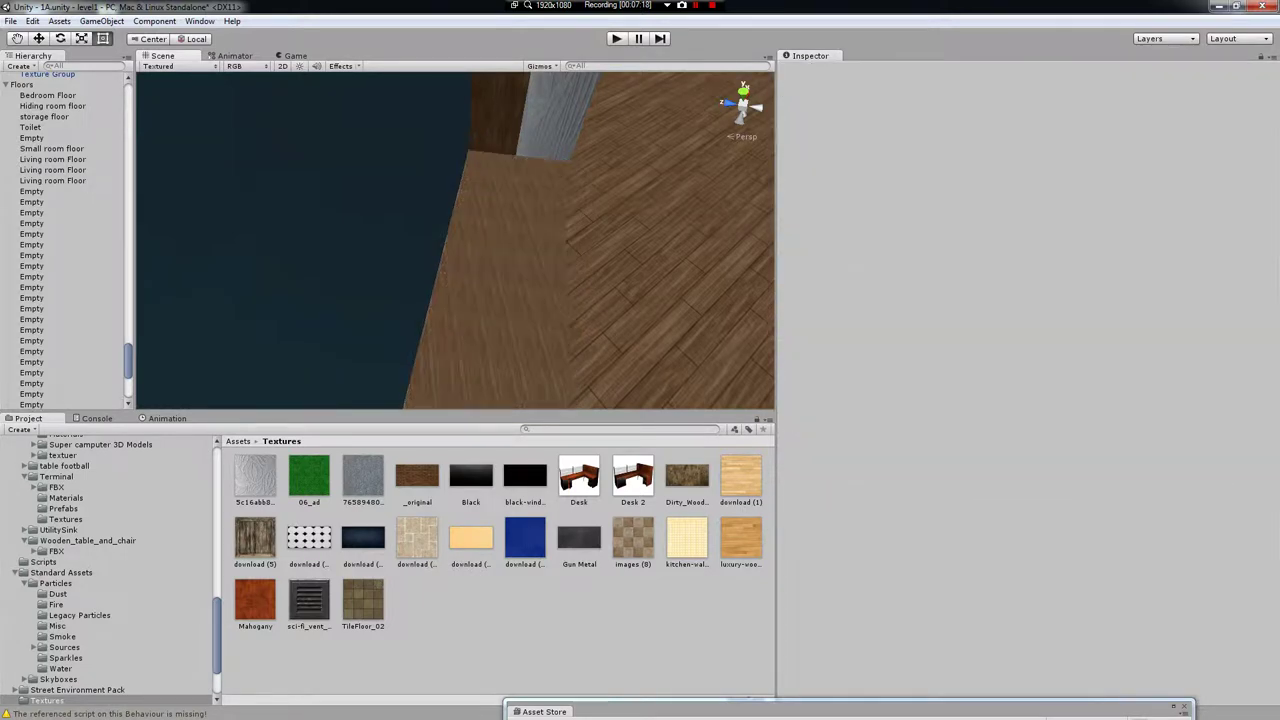
right_drag(440, 240, 516, 268)
click(506, 208)
key(f)
scroll(455, 240, down, 8)
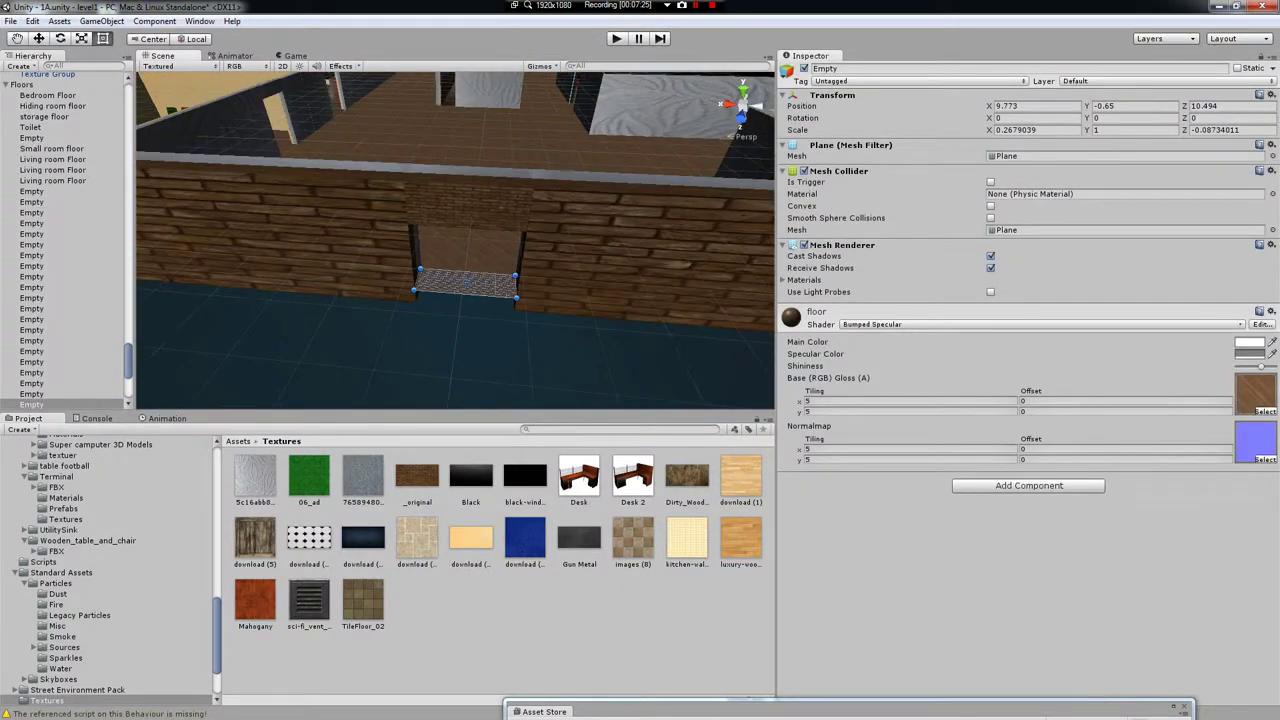
- Stretch the doorway floor plane wider and further toward the front into a large wooden floor area
scroll(455, 240, down, 10)
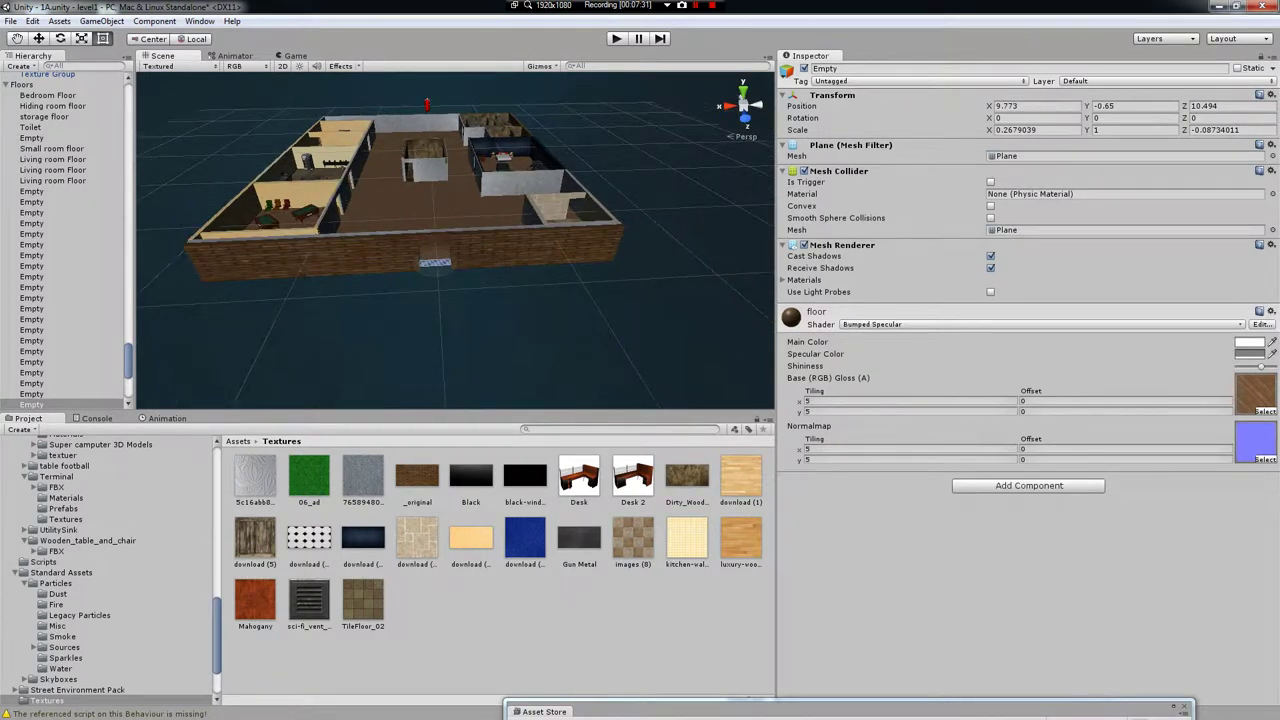
scroll(455, 240, up, 10)
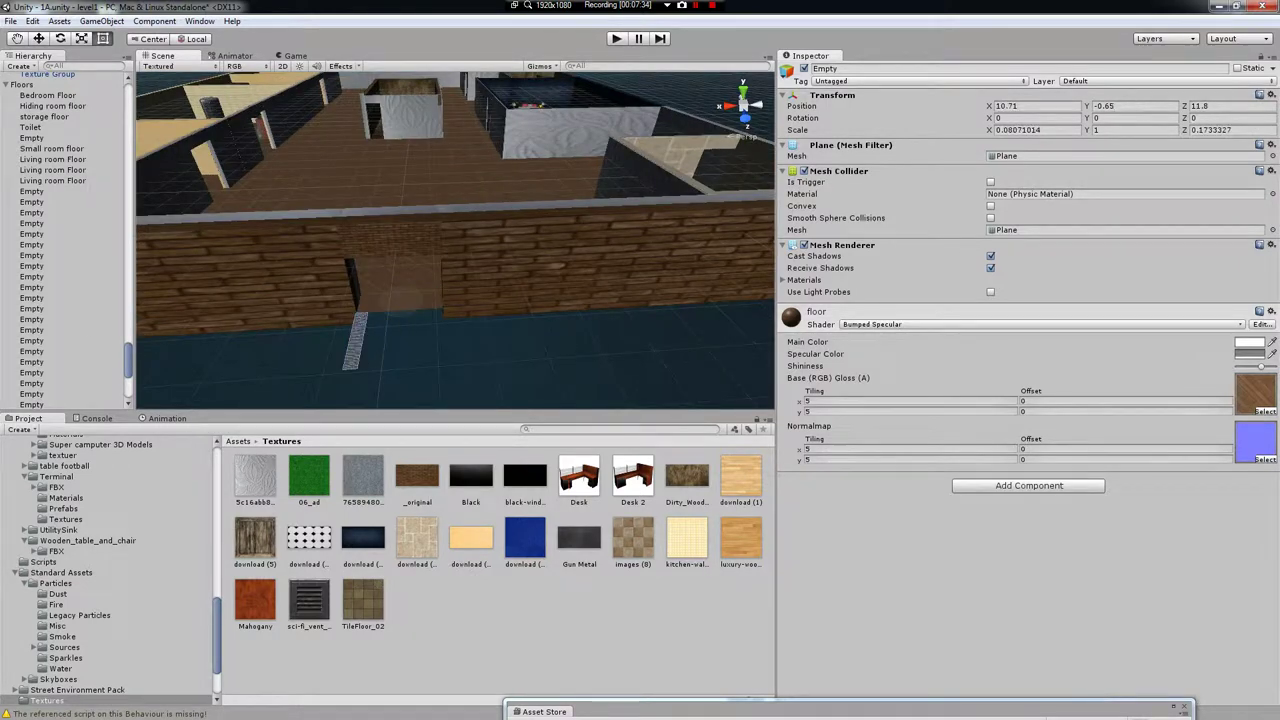
drag(366, 345, 700, 380)
scroll(455, 240, down, 3)
scroll(455, 240, down, 6)
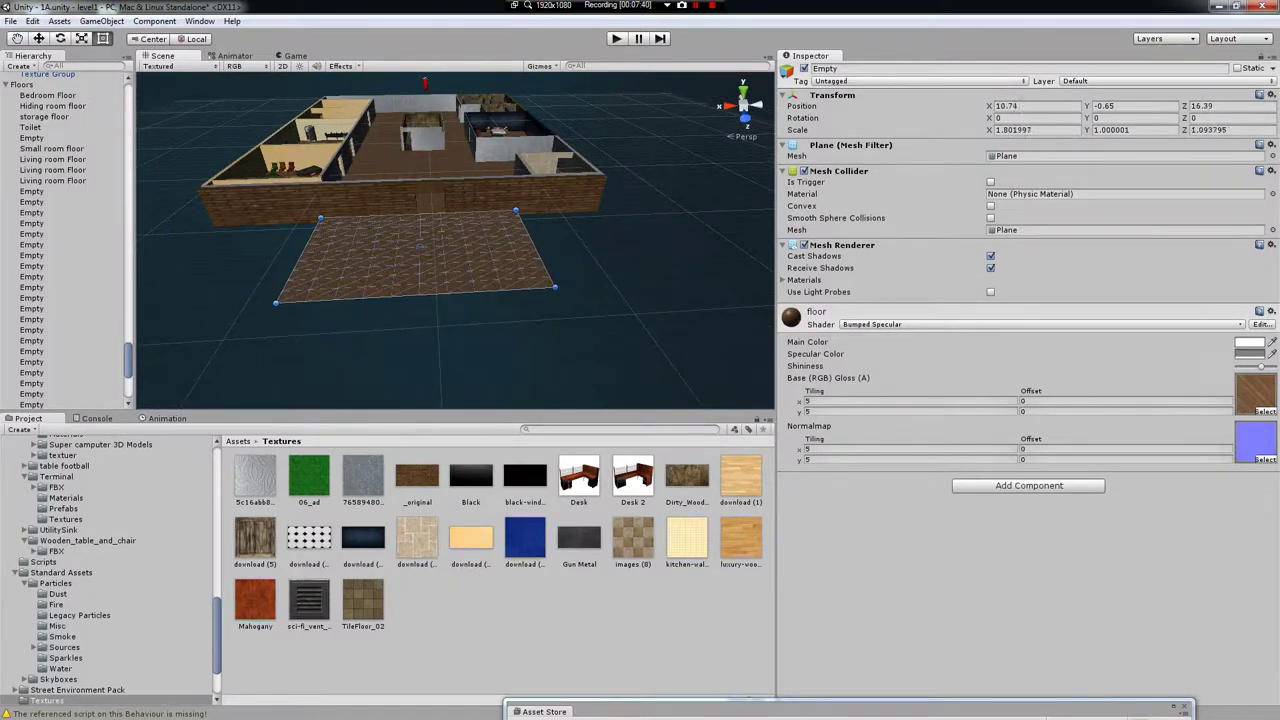
drag(261, 326, 218, 430)
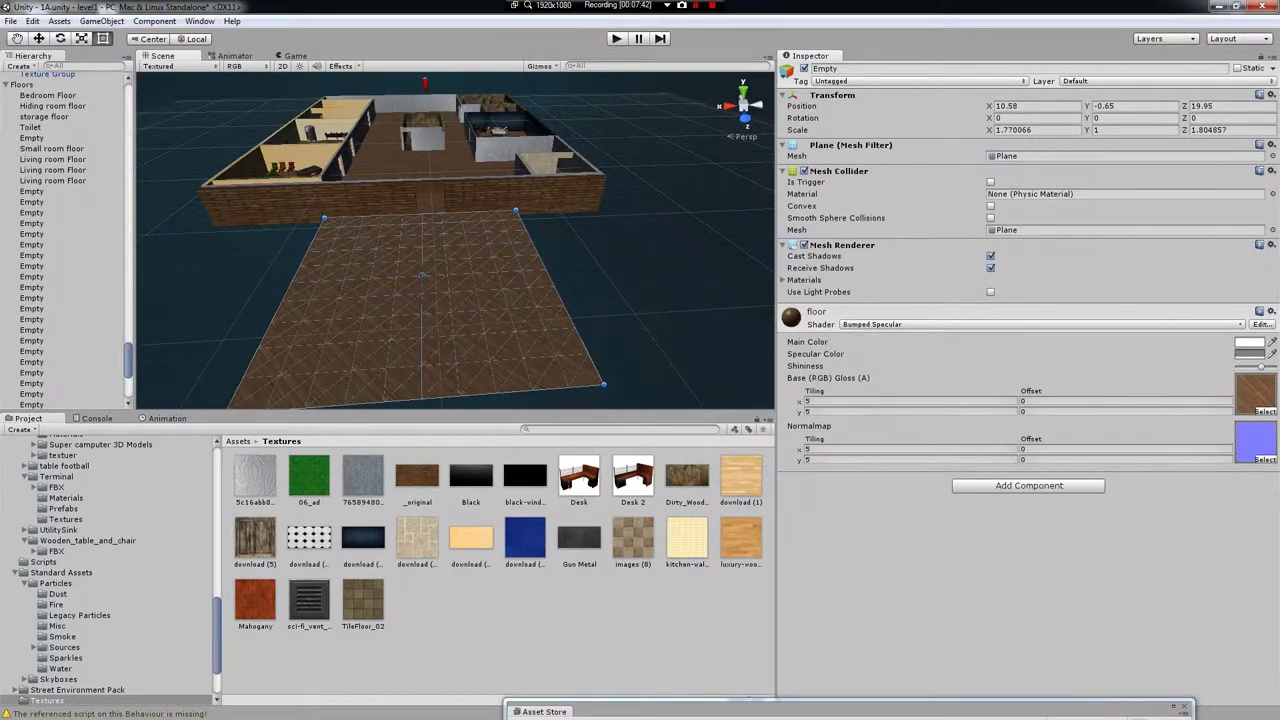
drag(603, 384, 756, 373)
right_drag(756, 373, 705, 325)
click(745, 335)
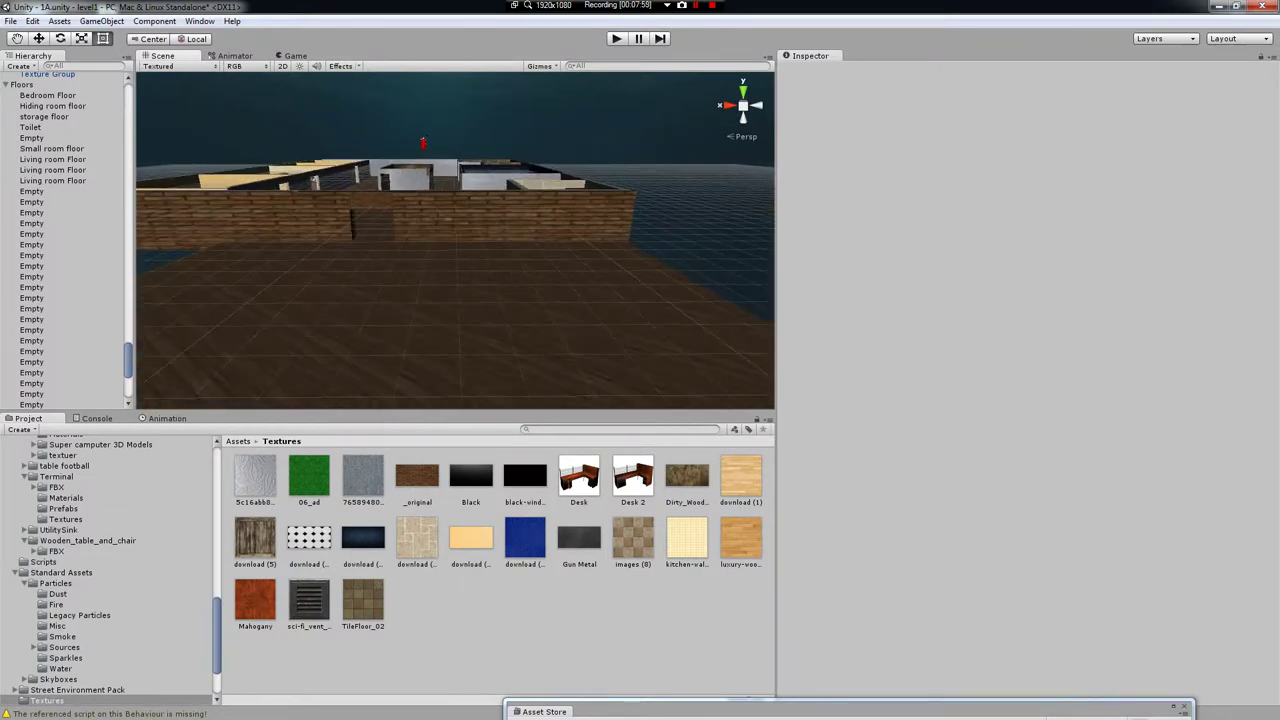
right_drag(705, 325, 695, 363)
- Stretch the corner stone wall along the new floor's side edge
right_drag(319, 74, 291, 74)
click(290, 74)
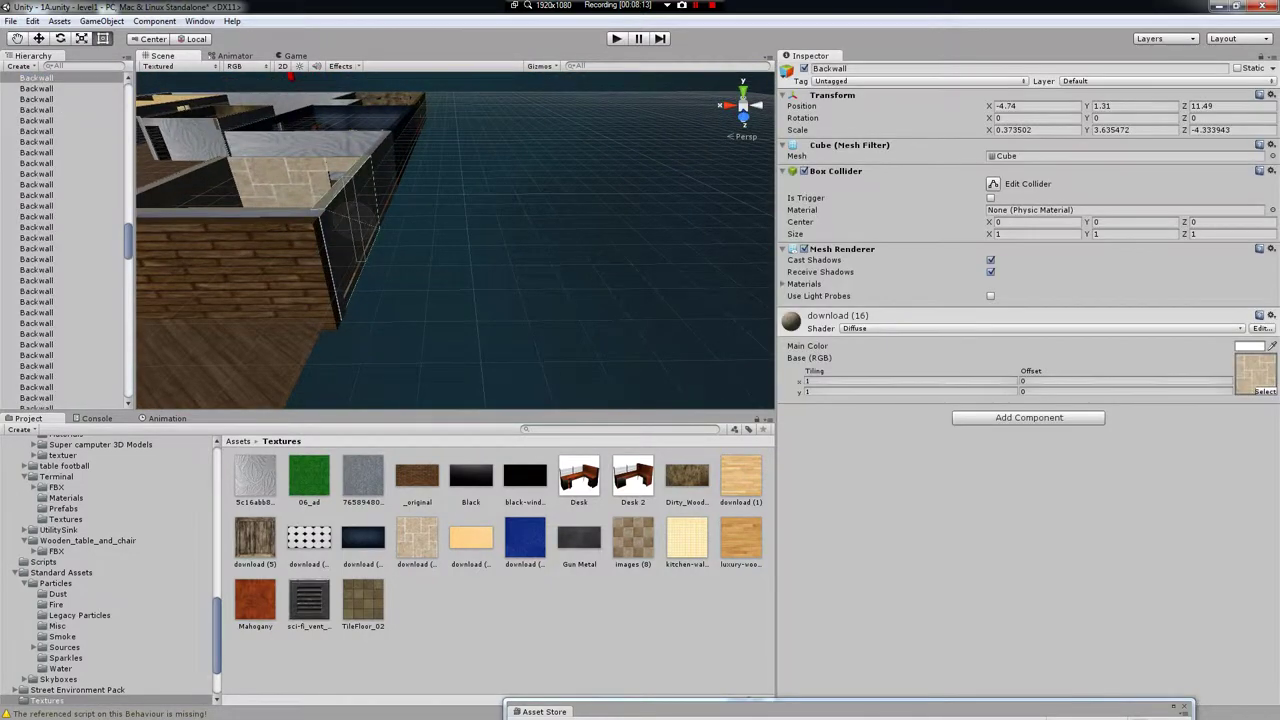
key(f)
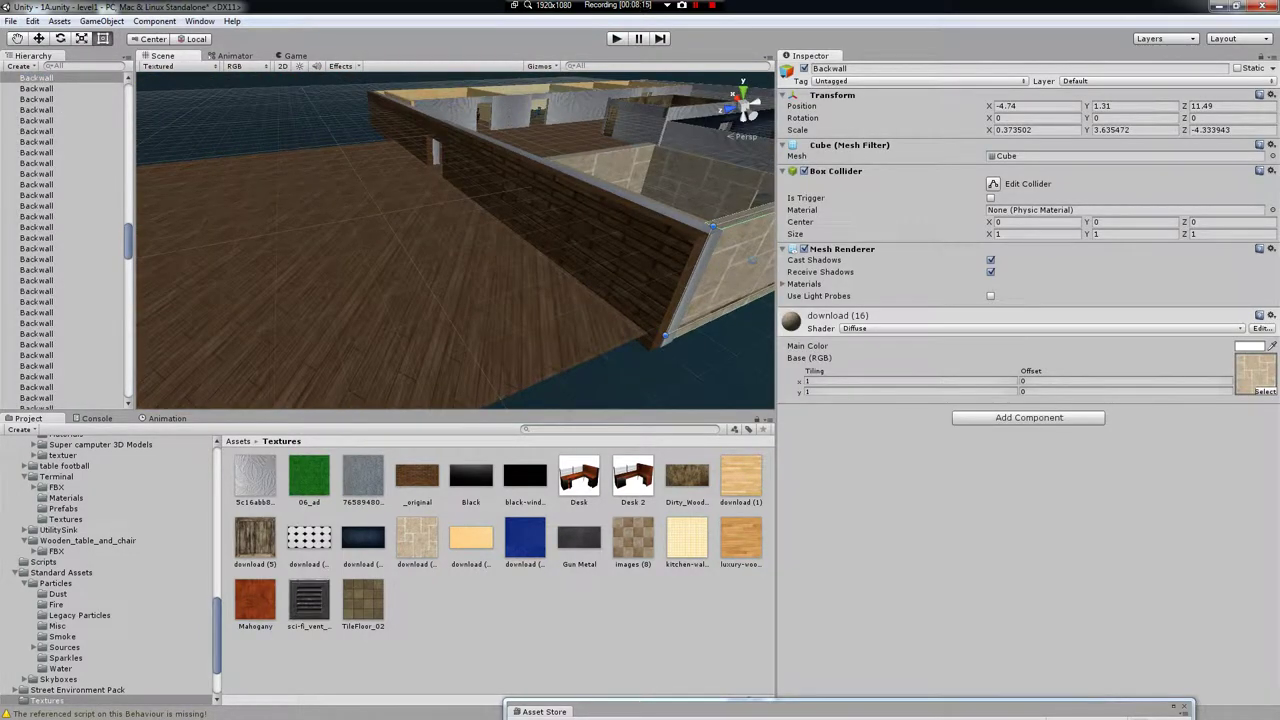
drag(584, 336, 250, 405)
scroll(455, 240, down, 5)
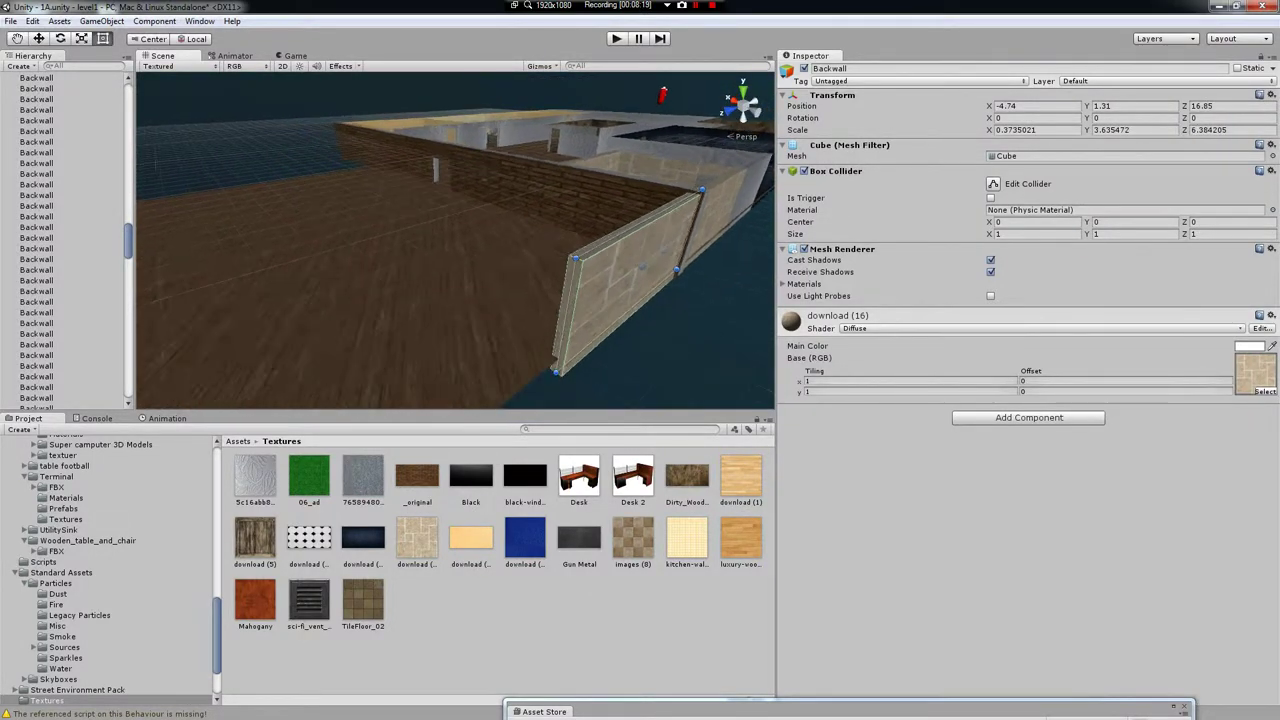
drag(632, 276, 506, 370)
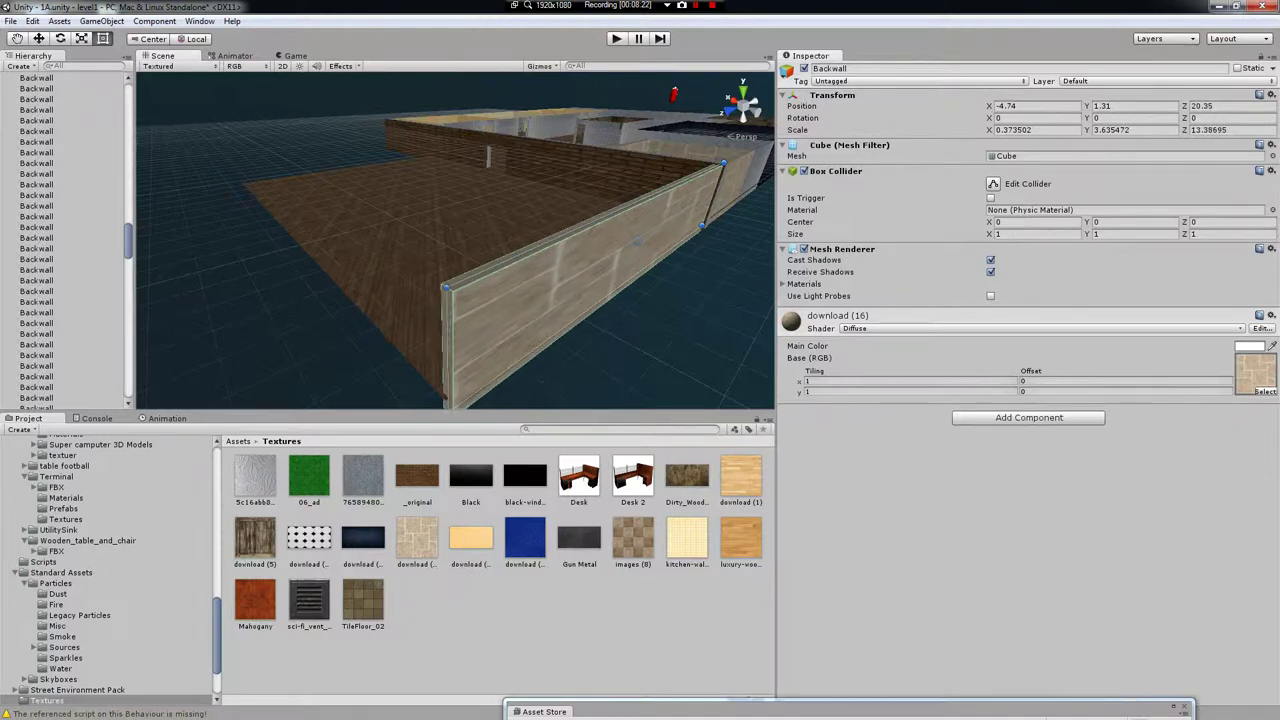
- Move a brick wall section to the floor's far end and resize it across that end
right_drag(450, 240, 570, 225)
click(420, 195)
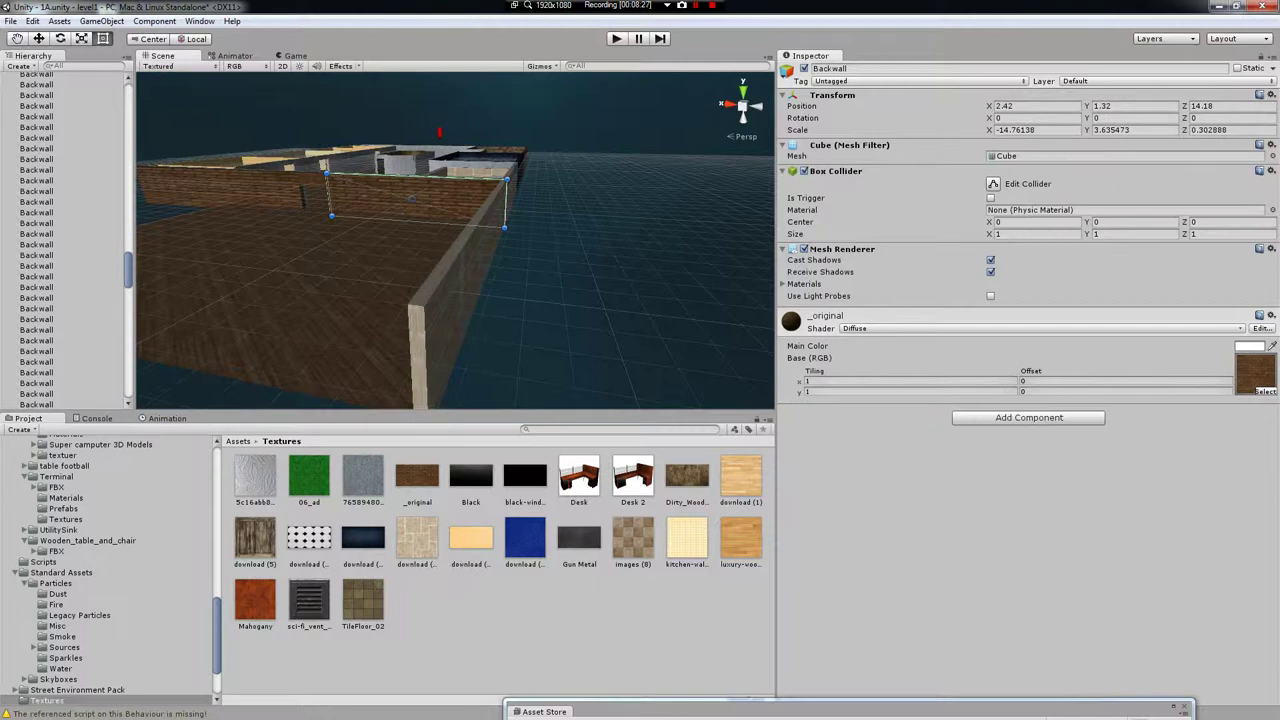
drag(392, 210, 178, 328)
right_drag(178, 328, 292, 332)
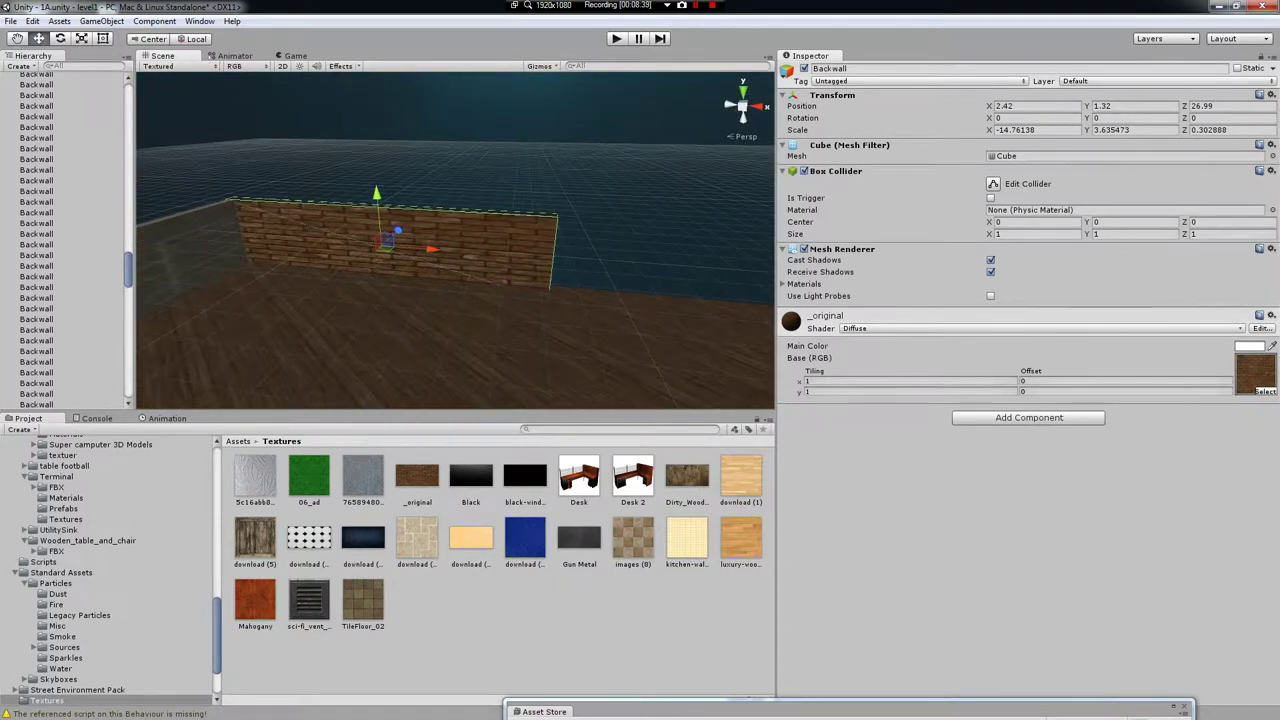
key(t)
drag(553, 255, 674, 262)
right_drag(455, 300, 520, 300)
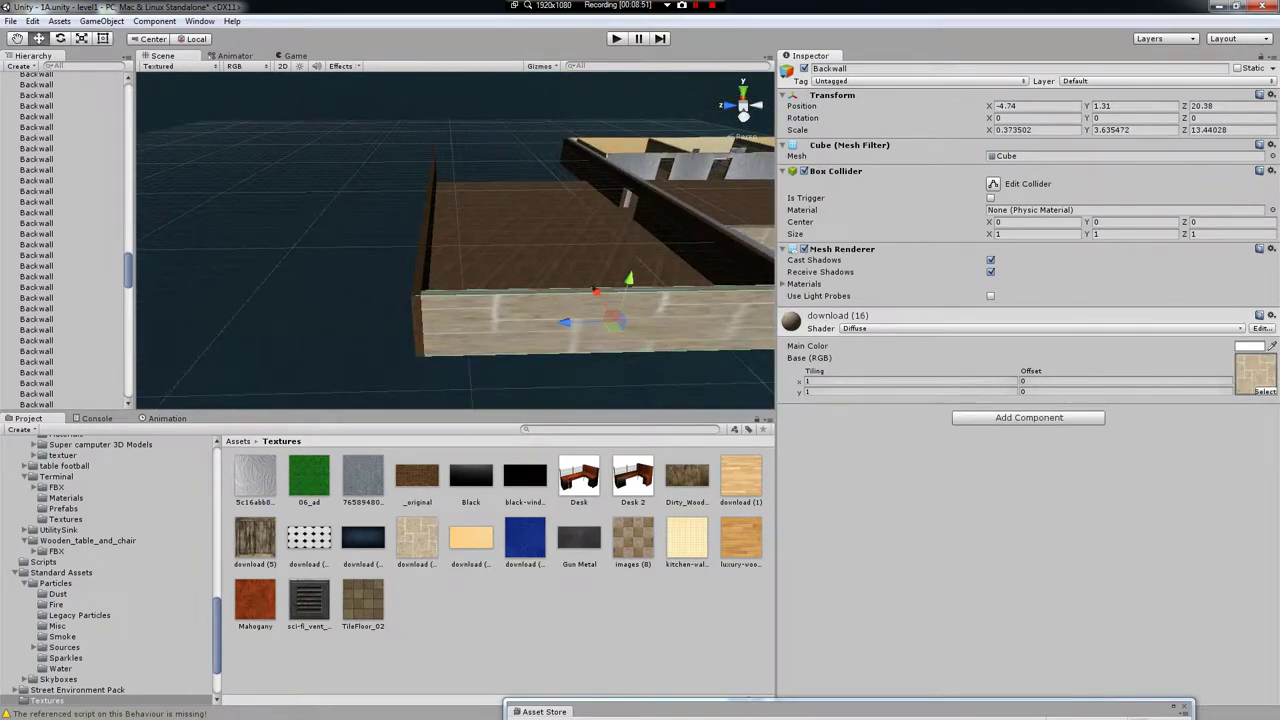
- Move the other stone wall to the opposite side of the floor and inspect the enclosure
drag(595, 290, 497, 163)
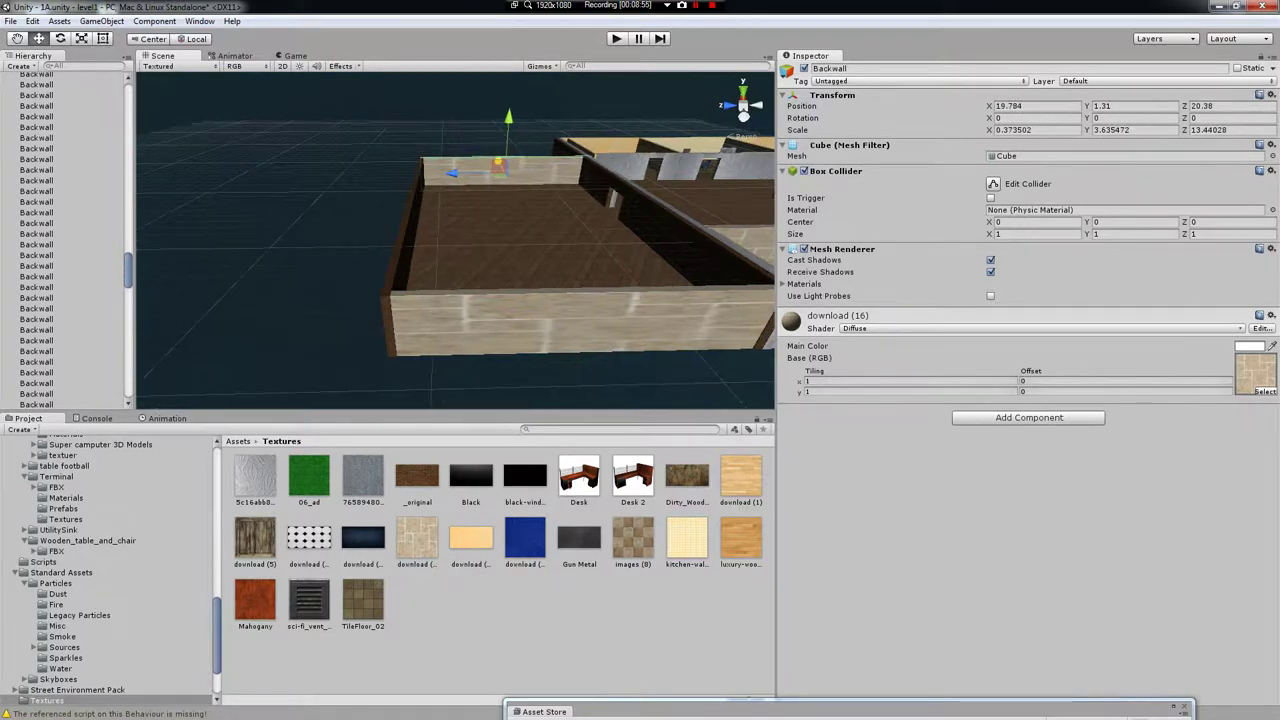
click(309, 476)
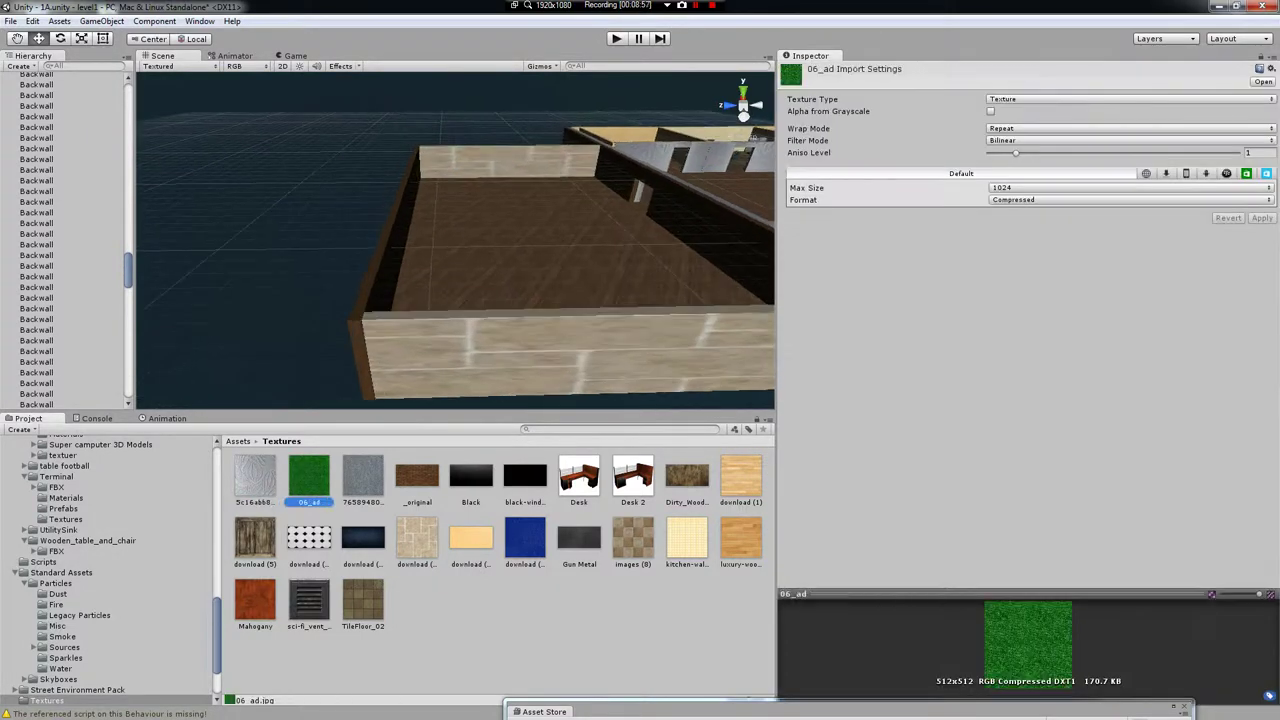
right_drag(455, 240, 490, 270)
click(467, 290)
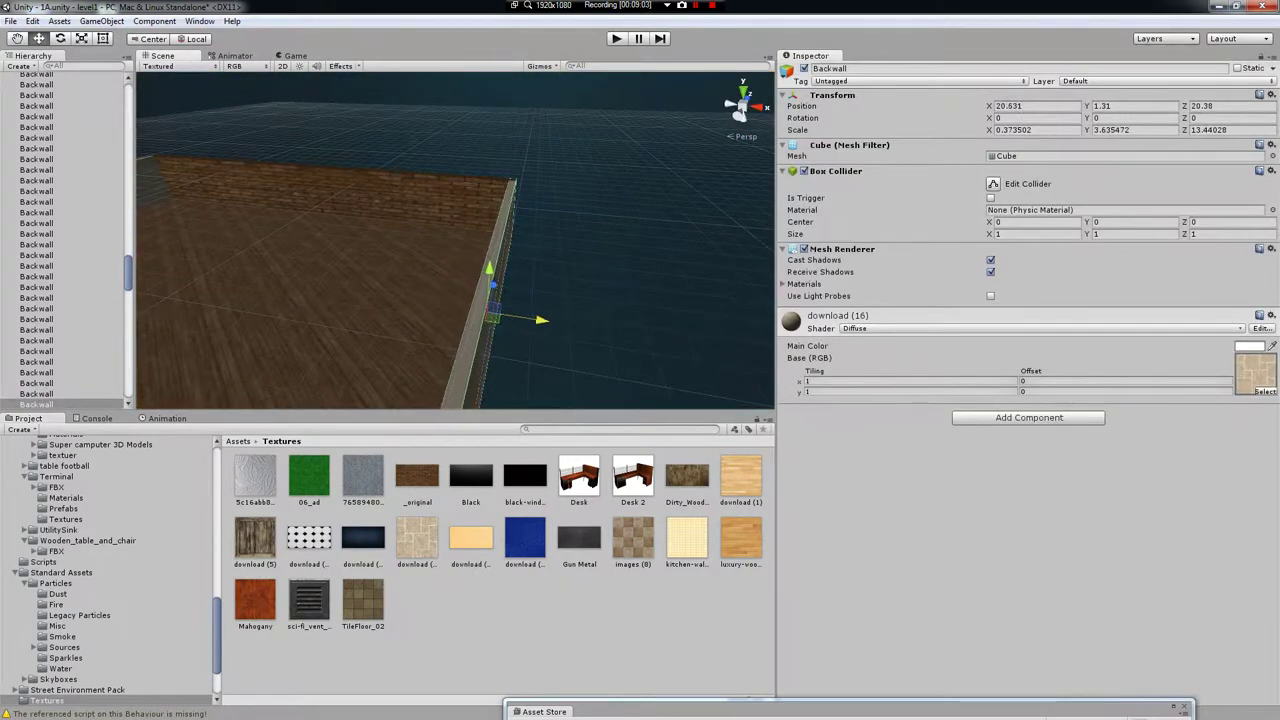
click(455, 240)
right_drag(455, 240, 384, 310)
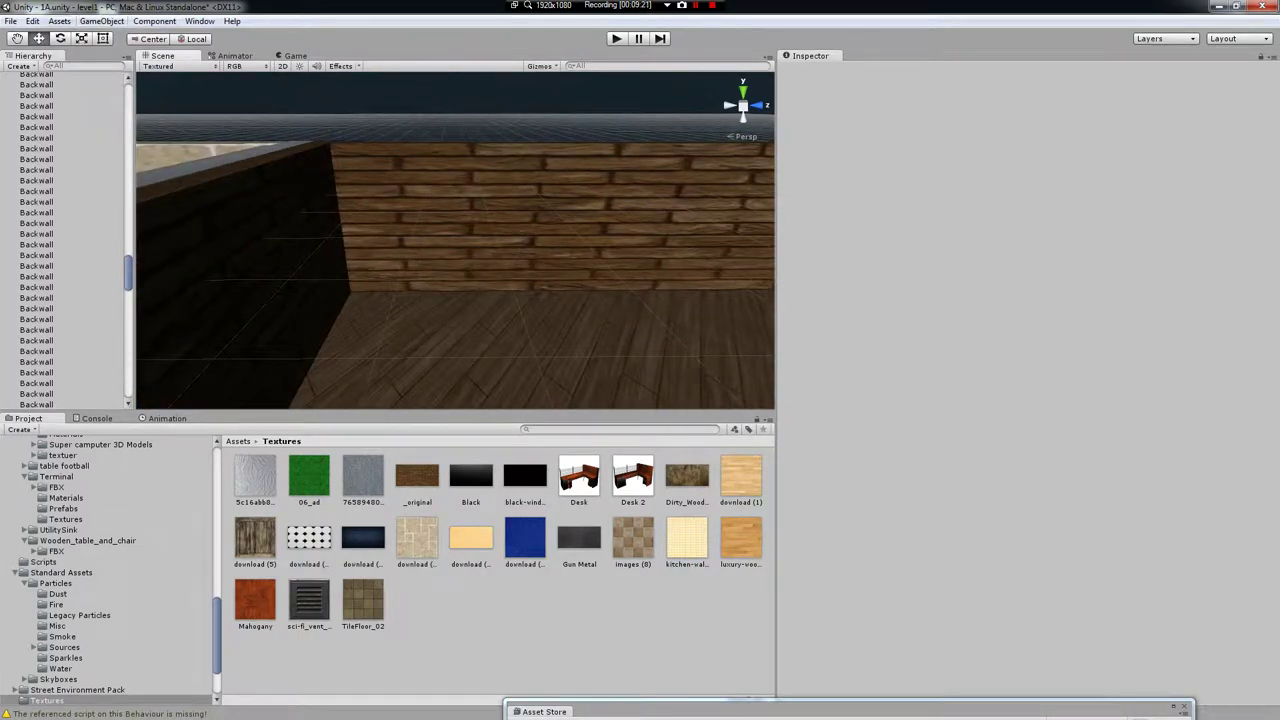
- Create a new cube, then lower, flatten and lengthen it into a long low slab
click(101, 21)
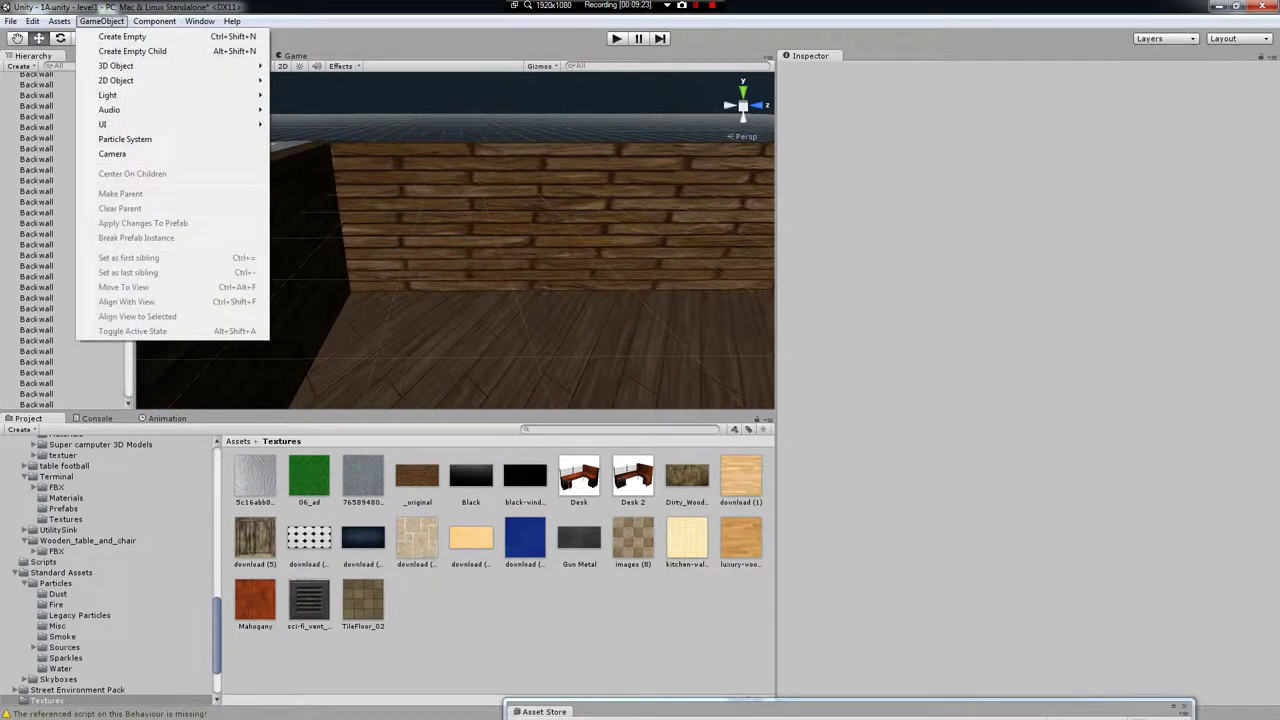
mouse_move(115, 65)
click(298, 65)
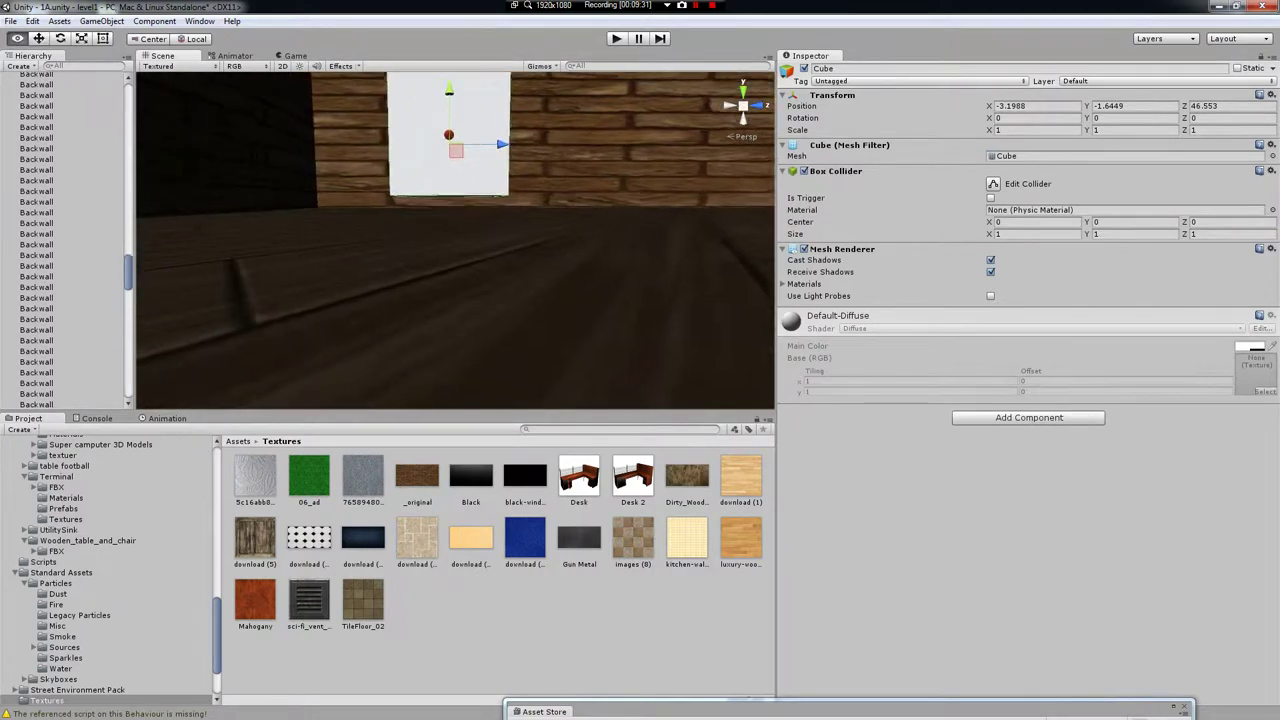
drag(452, 127, 452, 147)
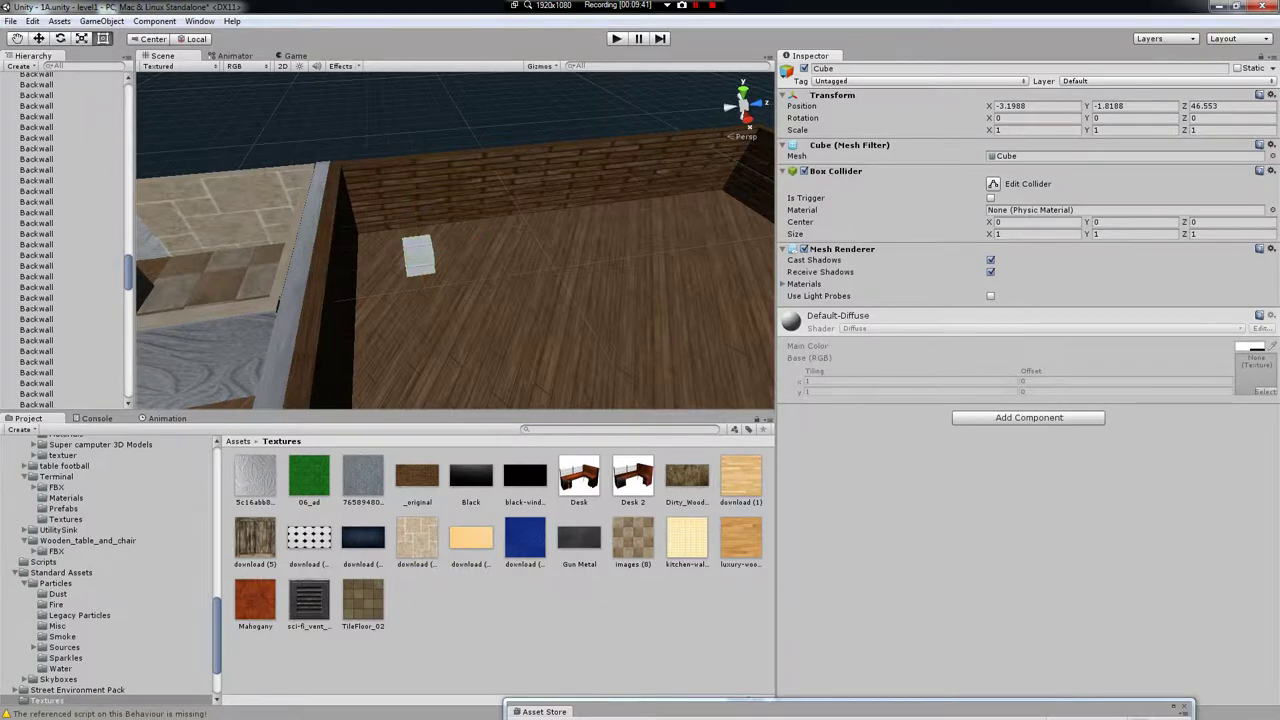
drag(337, 256, 648, 180)
drag(320, 280, 145, 300)
alt+drag(400, 250, 460, 245)
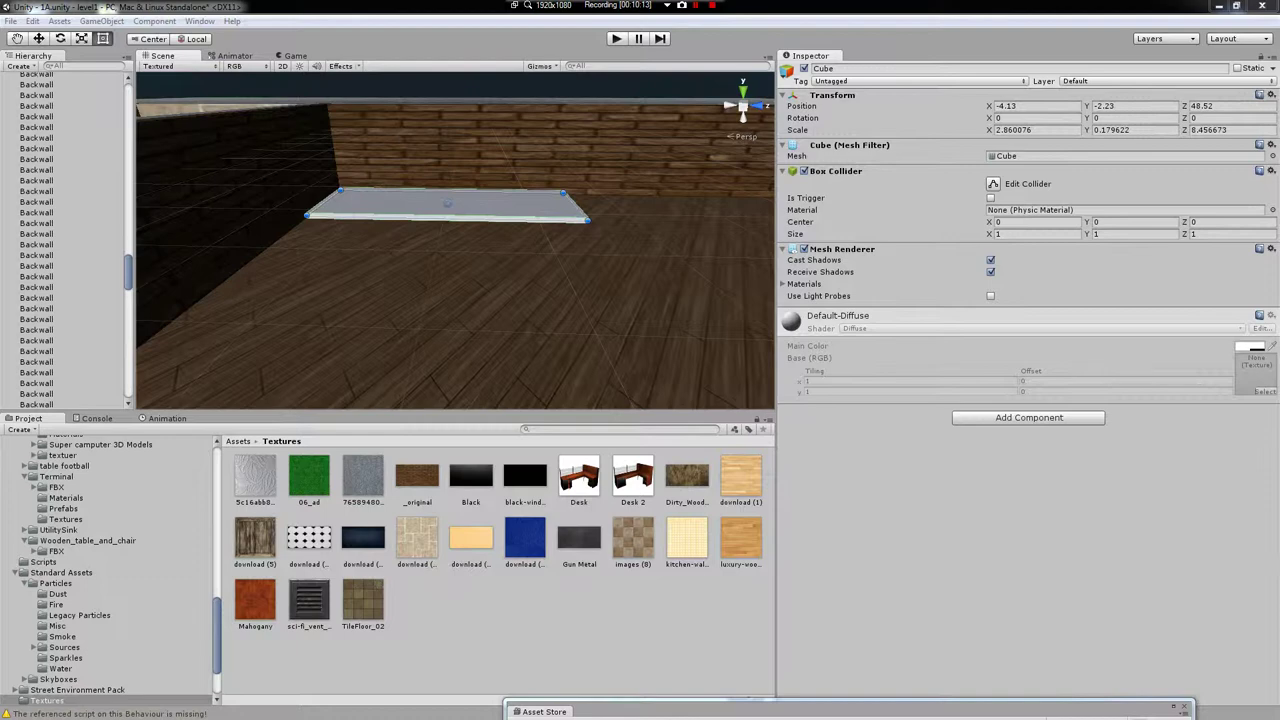
key(alt+Tab)
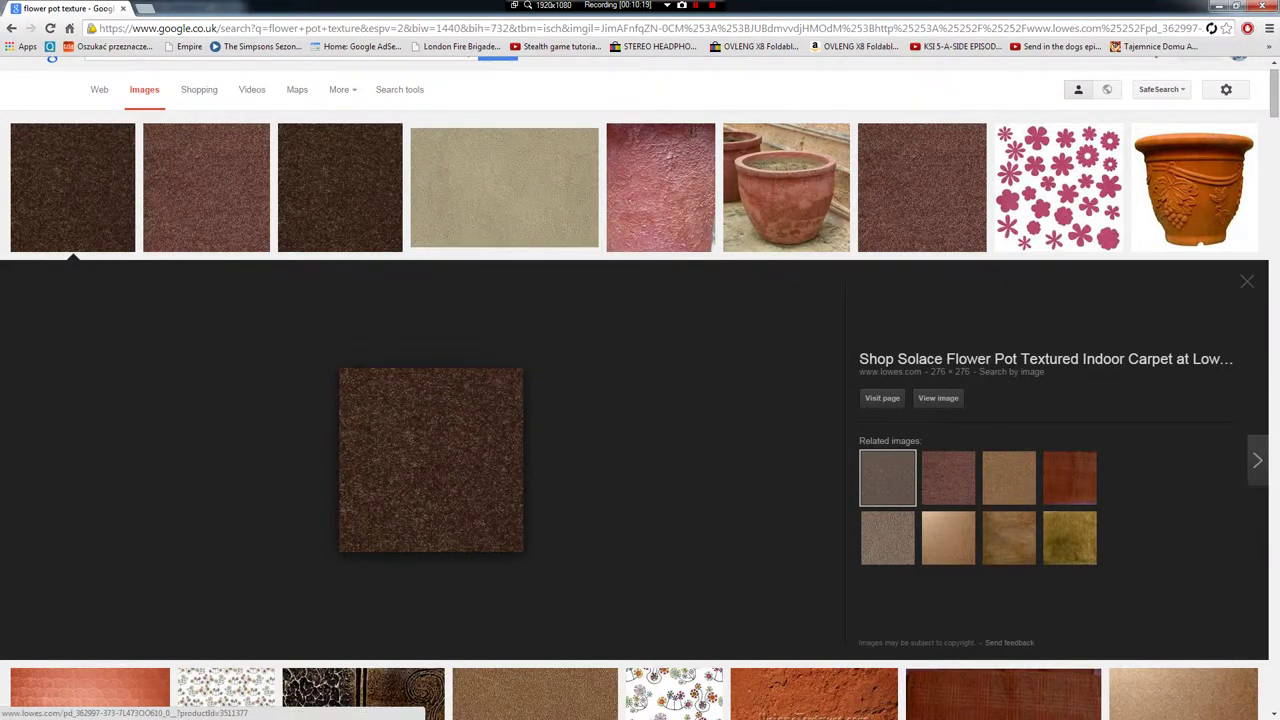
- Save the brown speckled flower pot texture image into the Pictures library
scroll(640, 400, down, 5)
right_click(416, 124)
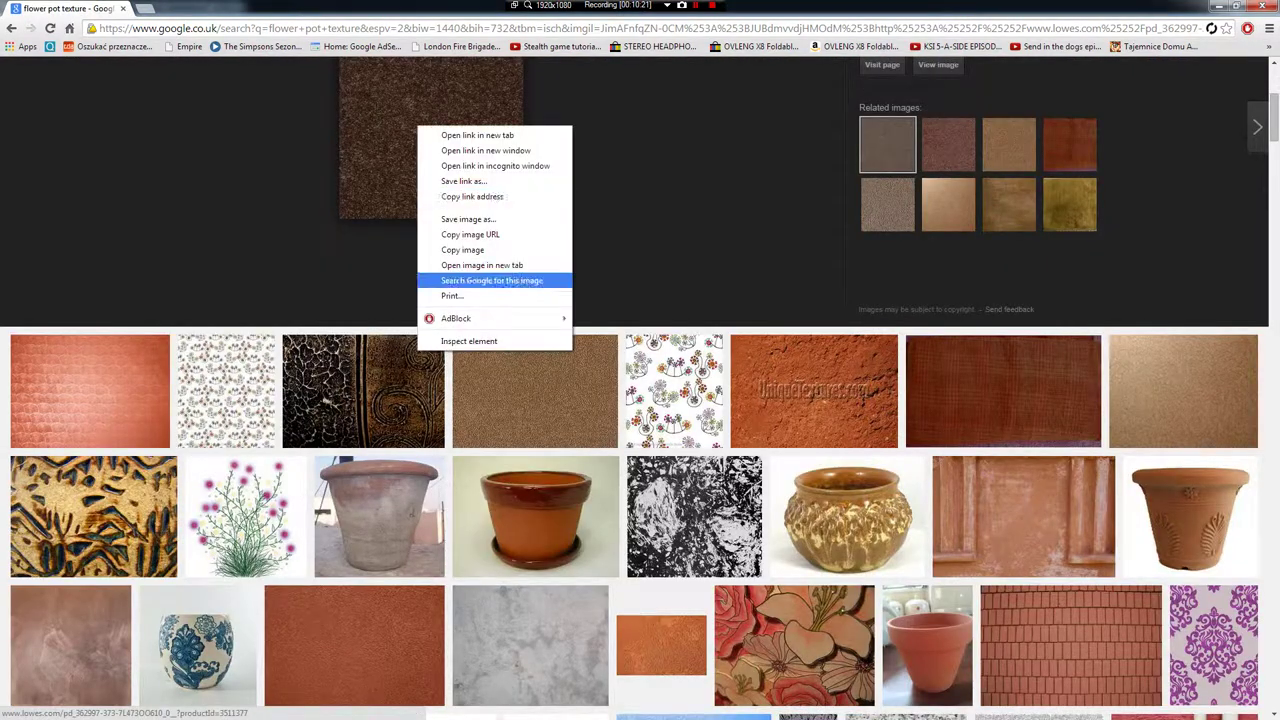
click(460, 221)
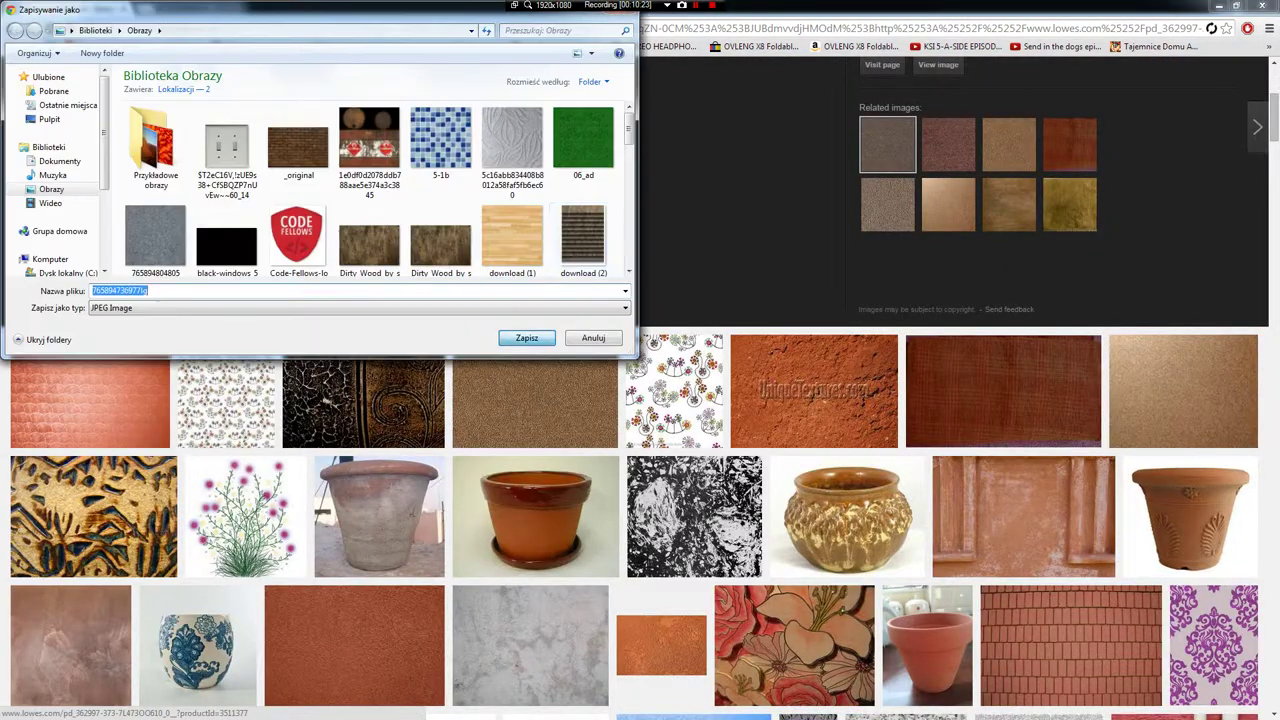
click(527, 340)
key(alt+Tab)
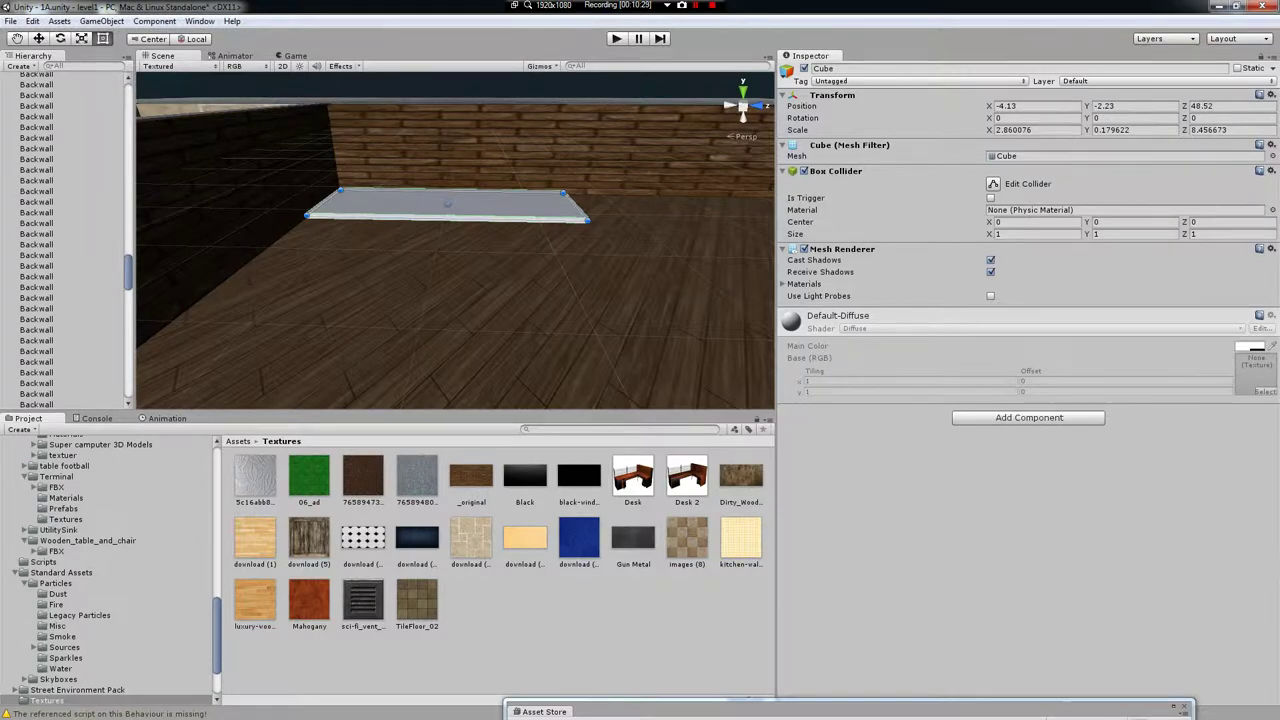
drag(363, 475, 447, 205)
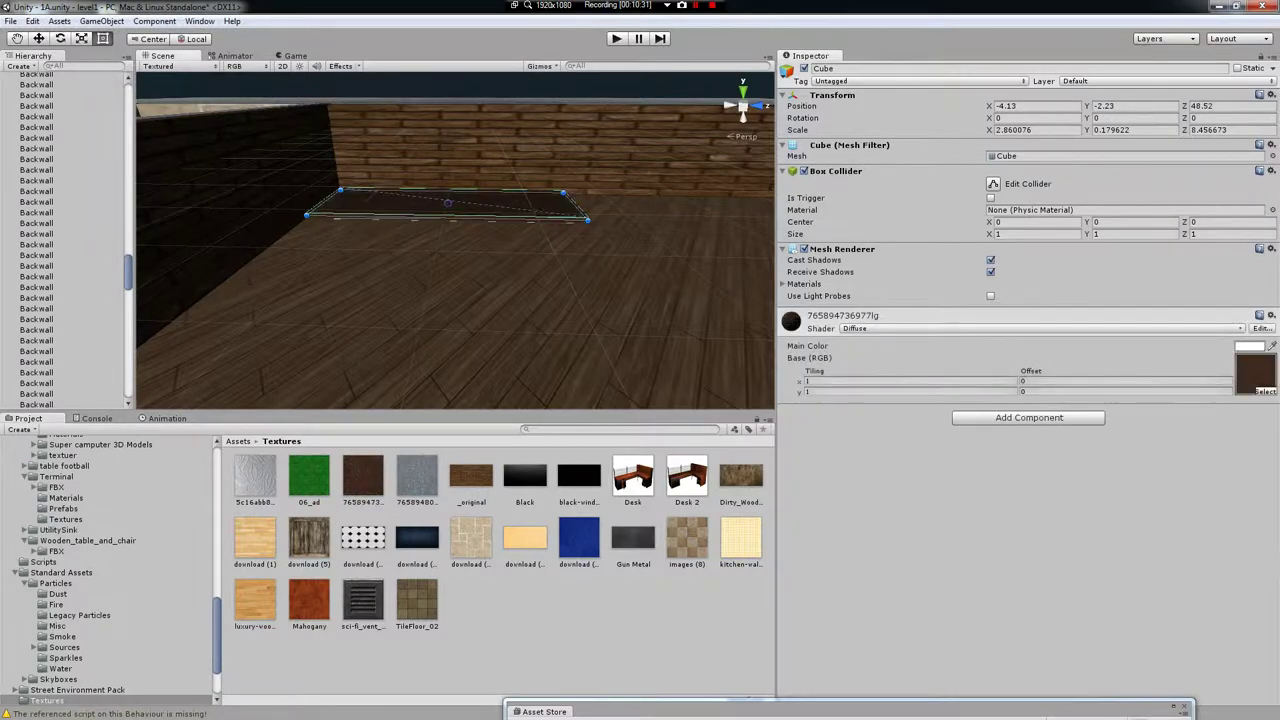
key(f)
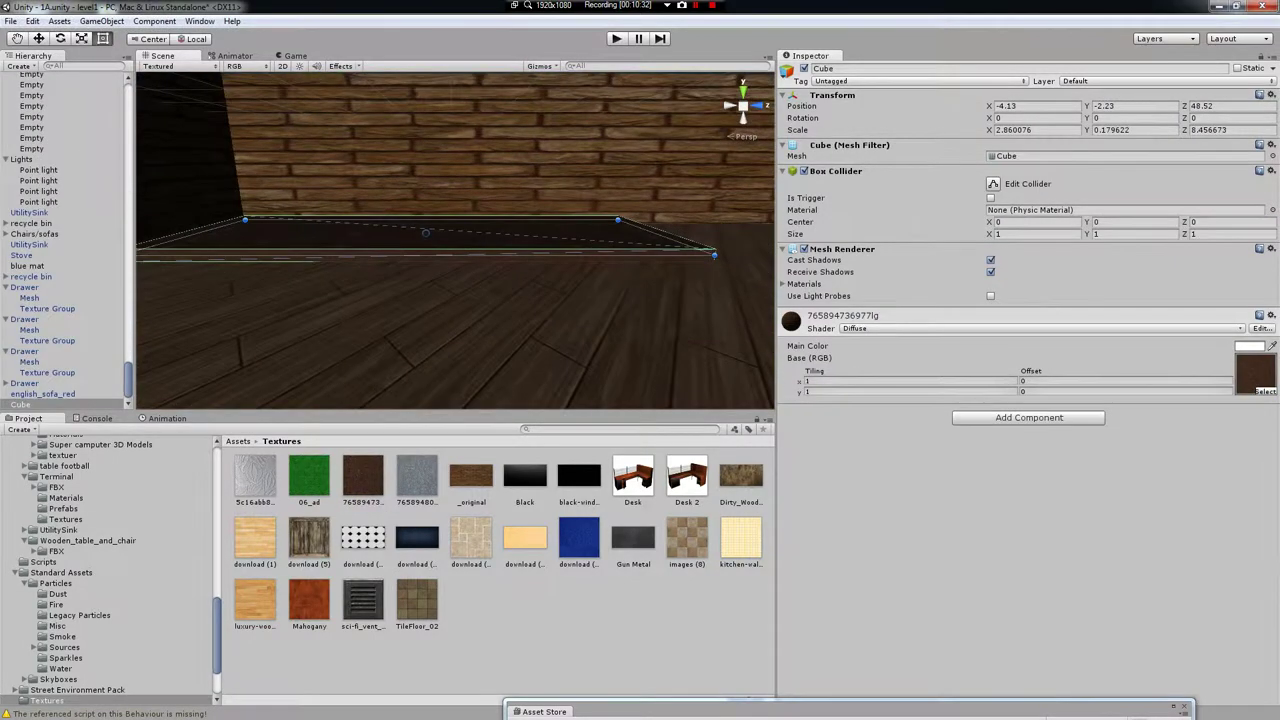
right_drag(456, 240, 428, 210)
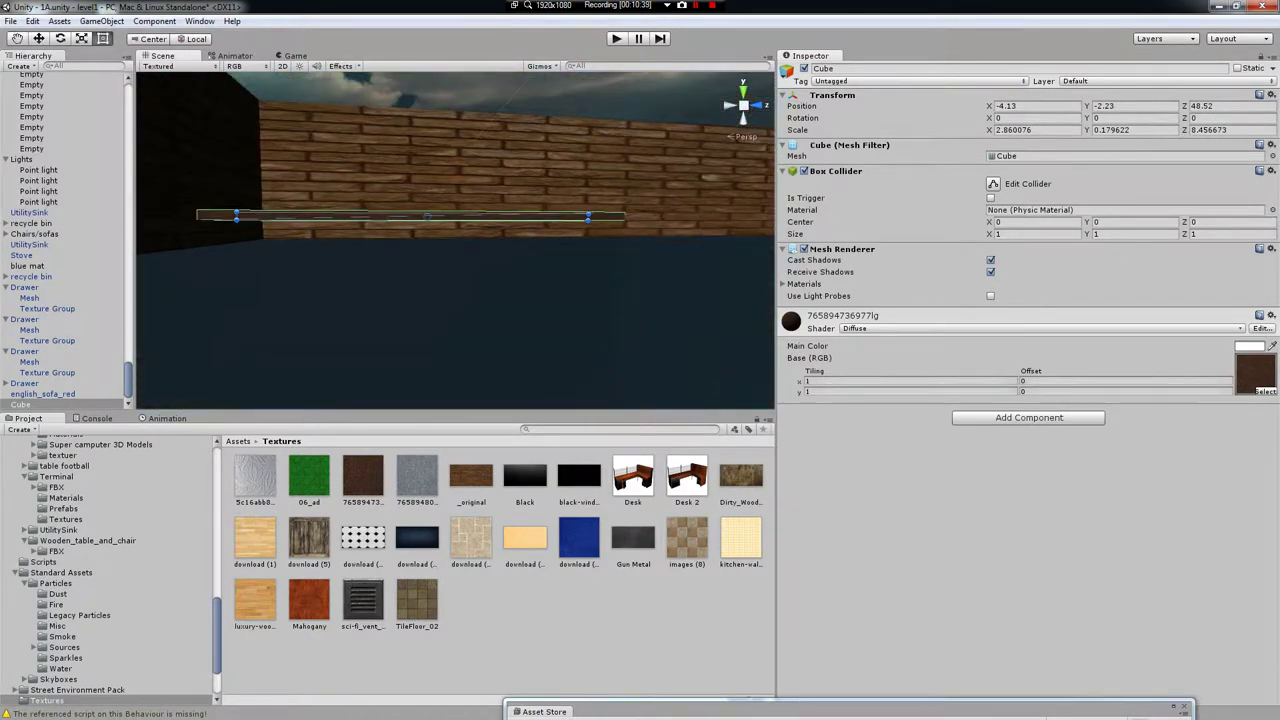
- Raise the cube's height to about Scale Y 0.864
drag(236, 214, 236, 200)
alt+drag(400, 240, 400, 300)
click(455, 330)
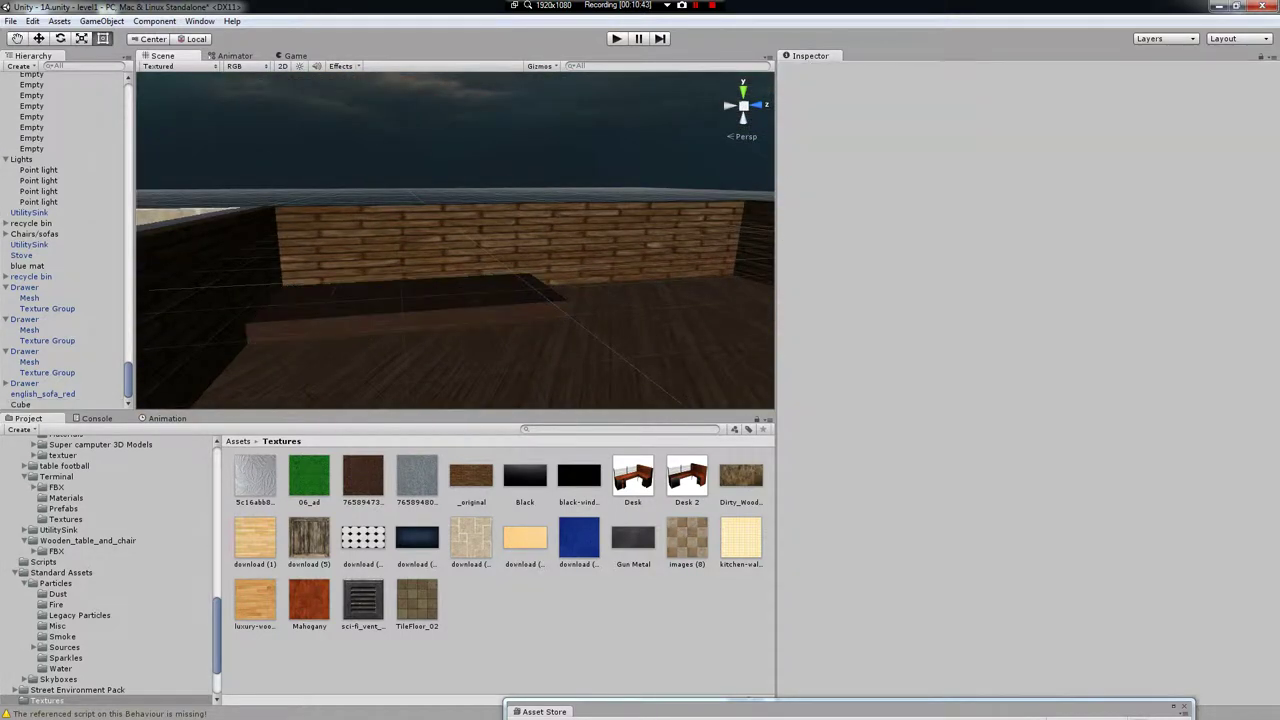
scroll(455, 240, up, 3)
alt+drag(455, 240, 551, 212)
click(500, 300)
drag(151, 186, 300, 250)
- Look around the room corner and show the top-level Assets folders in the Project panel
click(400, 250)
alt+drag(400, 250, 345, 238)
scroll(450, 240, down, 3)
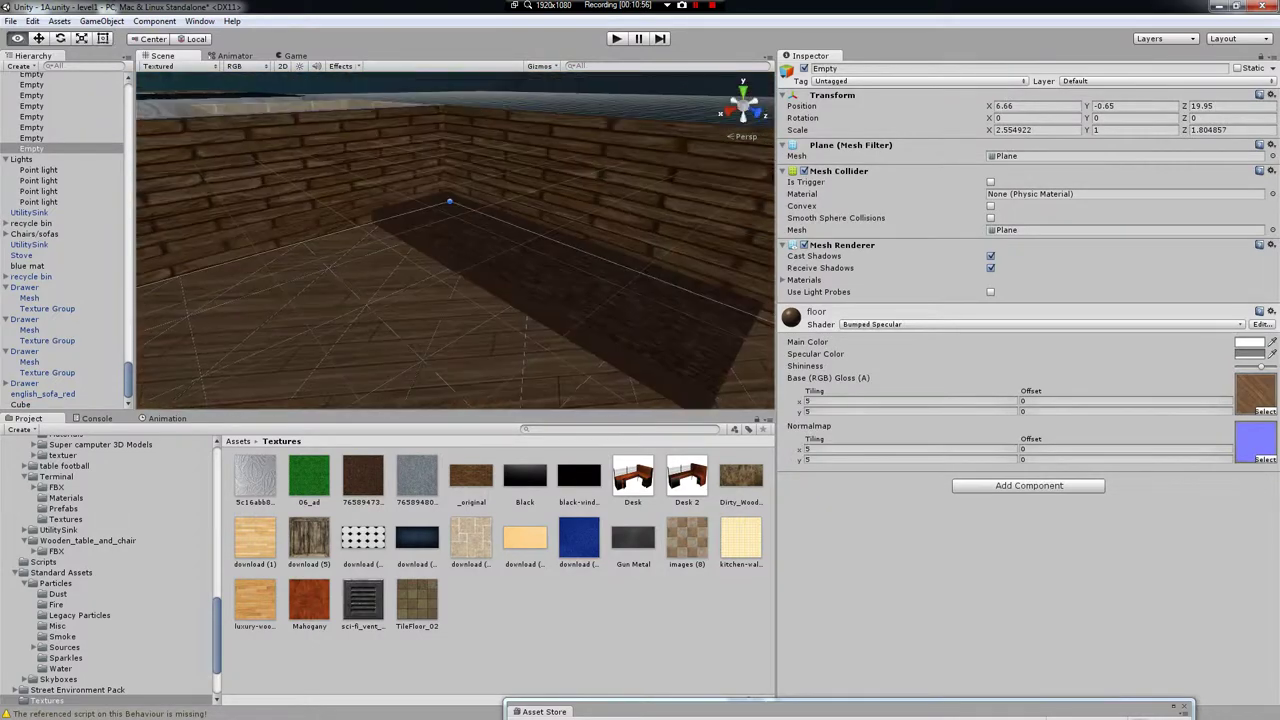
click(514, 251)
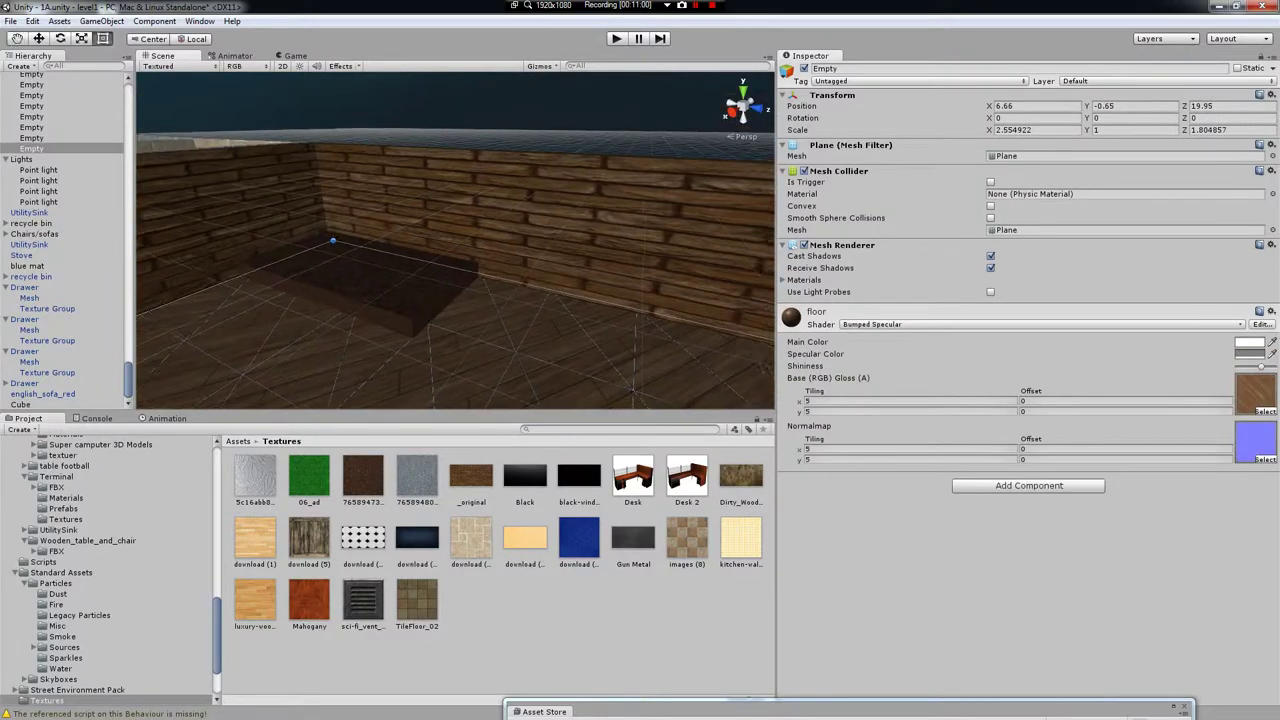
alt+drag(455, 240, 395, 272)
scroll(456, 240, down, 5)
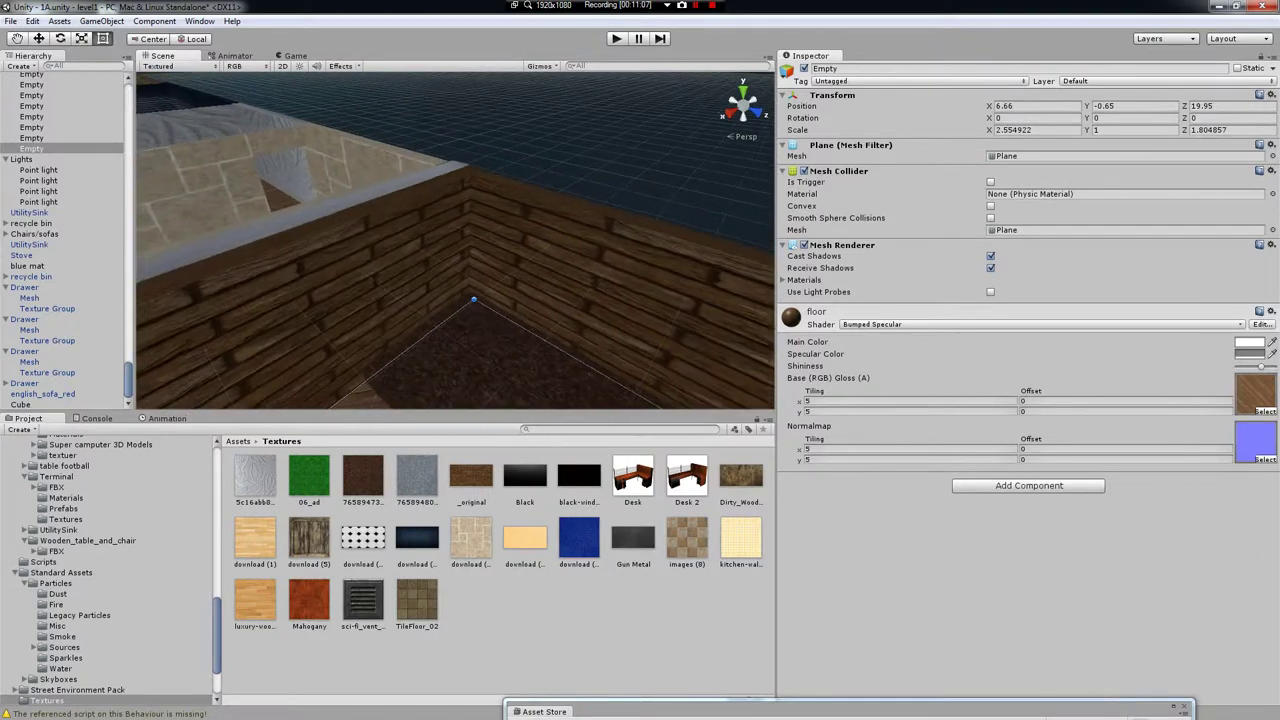
click(238, 441)
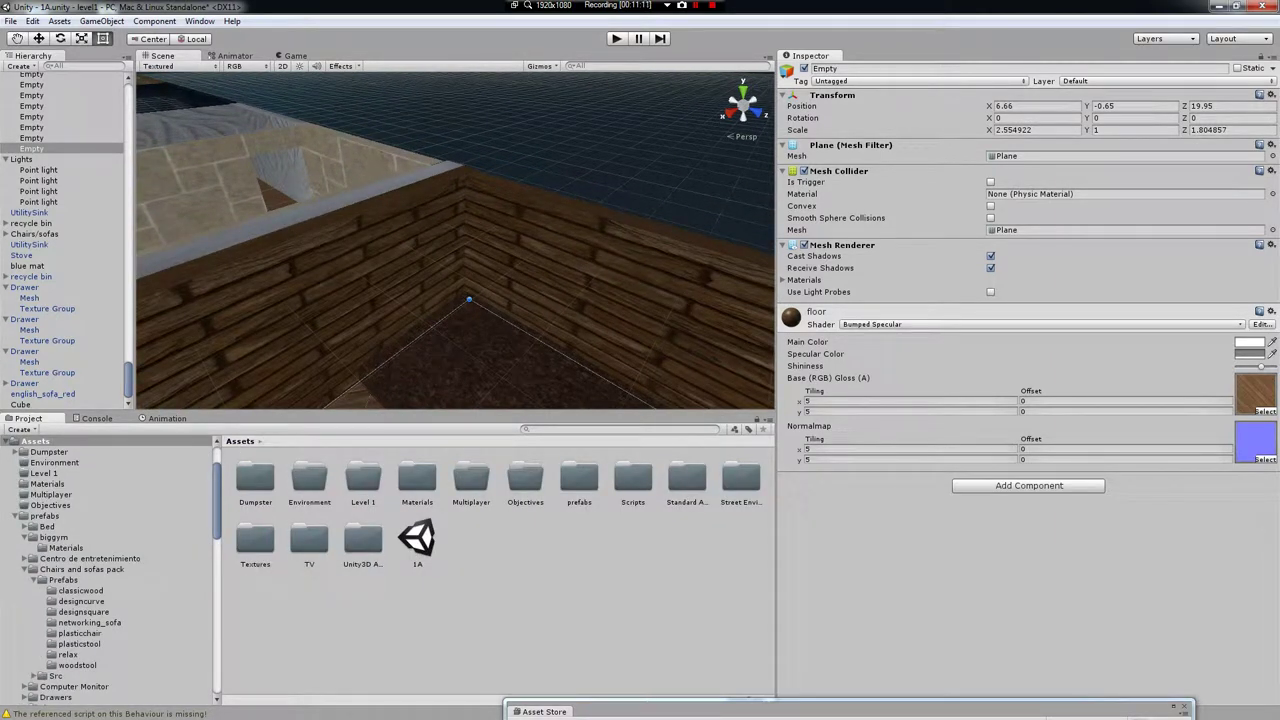
- Create a new folder named Flowersbushes inside the Environment assets folder
double_click(309, 480)
right_click(333, 506)
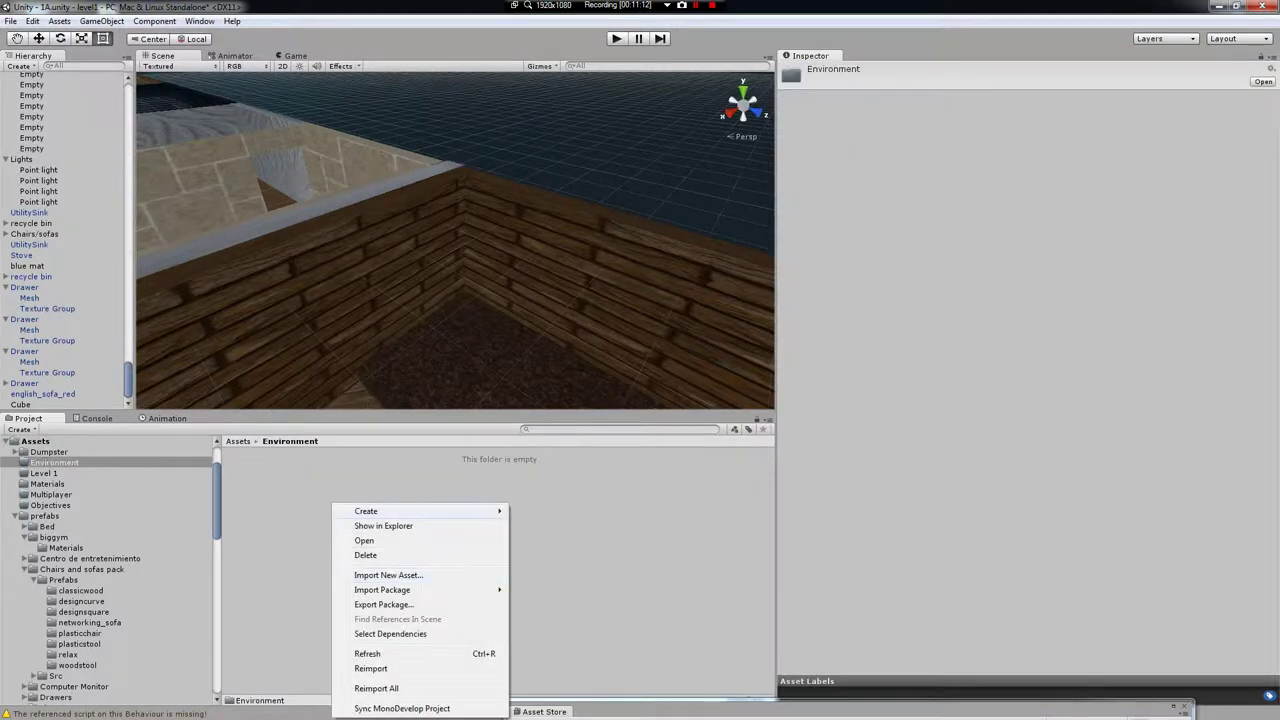
mouse_move(460, 511)
click(530, 227)
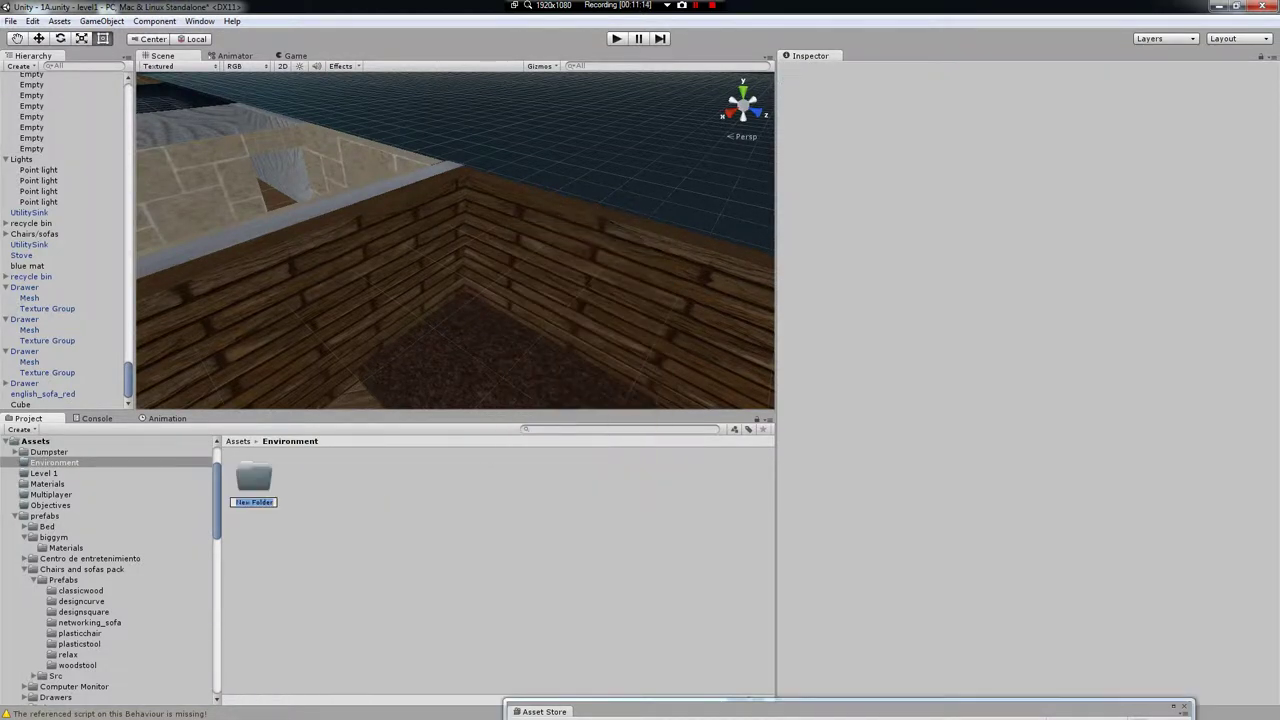
text(F)
text(lowersb)
text(ushes)
key(Return)
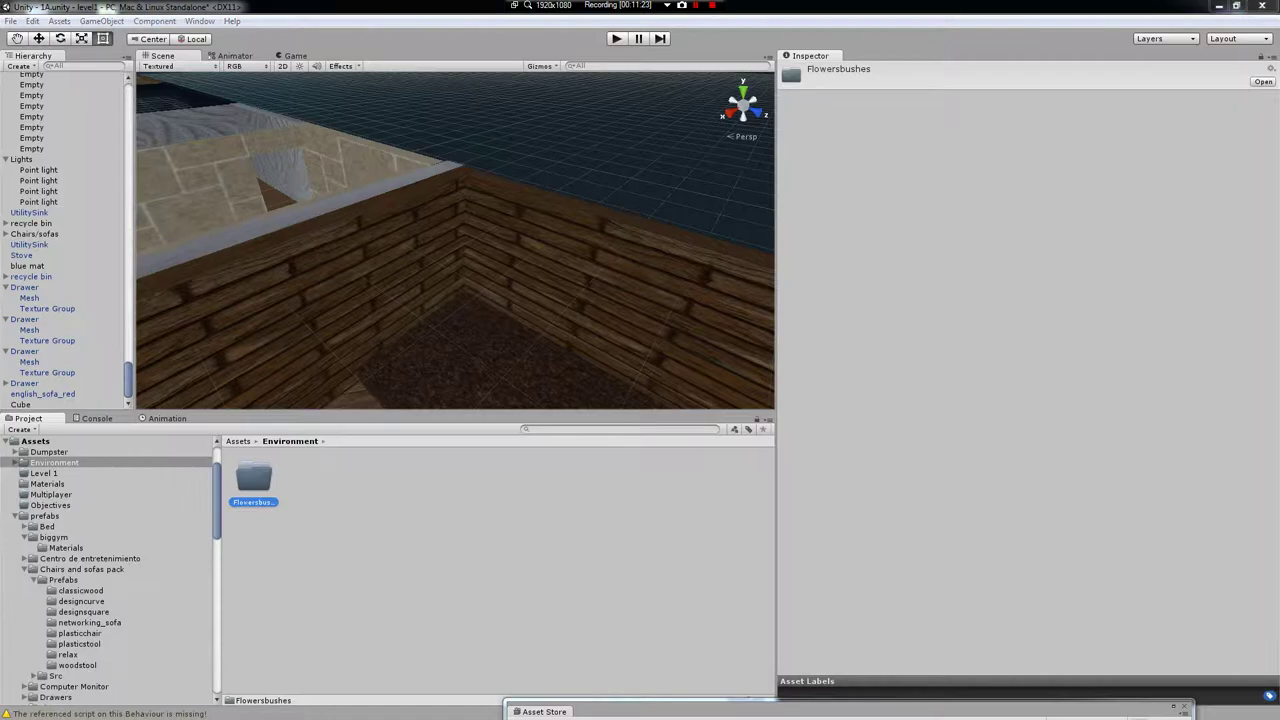
key(alt+Tab)
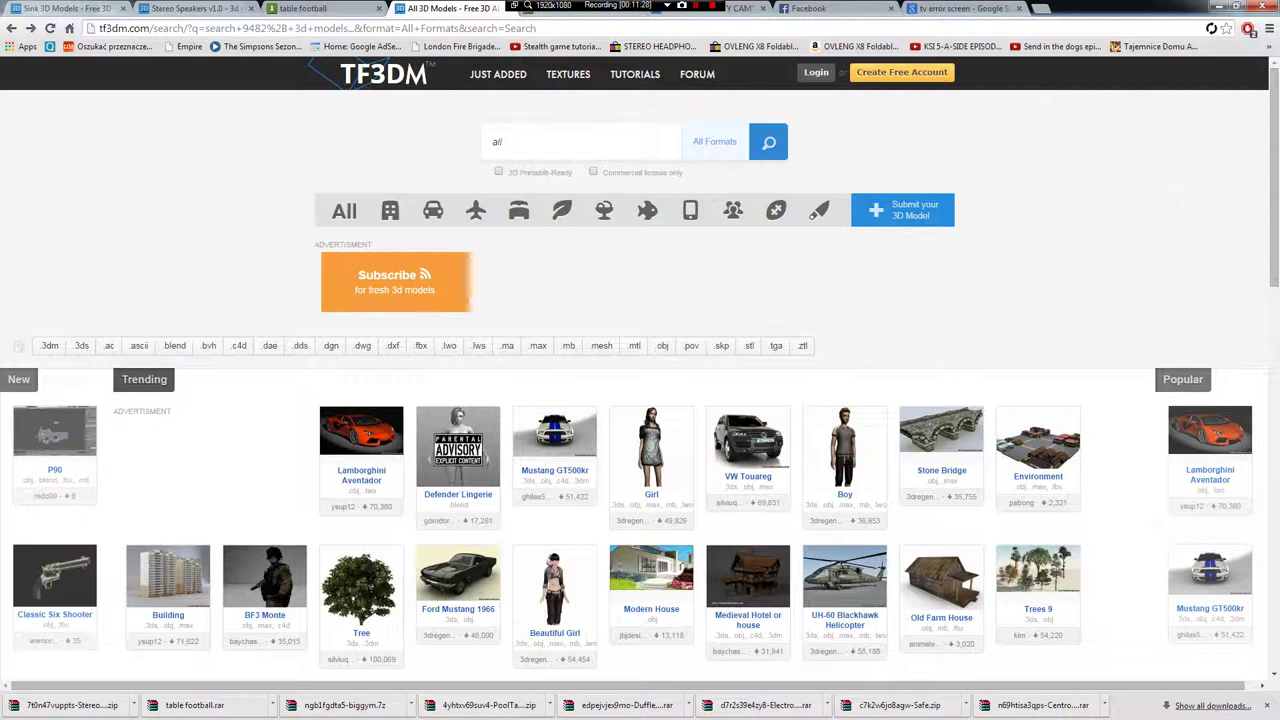
- Search TF3DM for 'bush' and download the European Cranberry Bush model
click(505, 141)
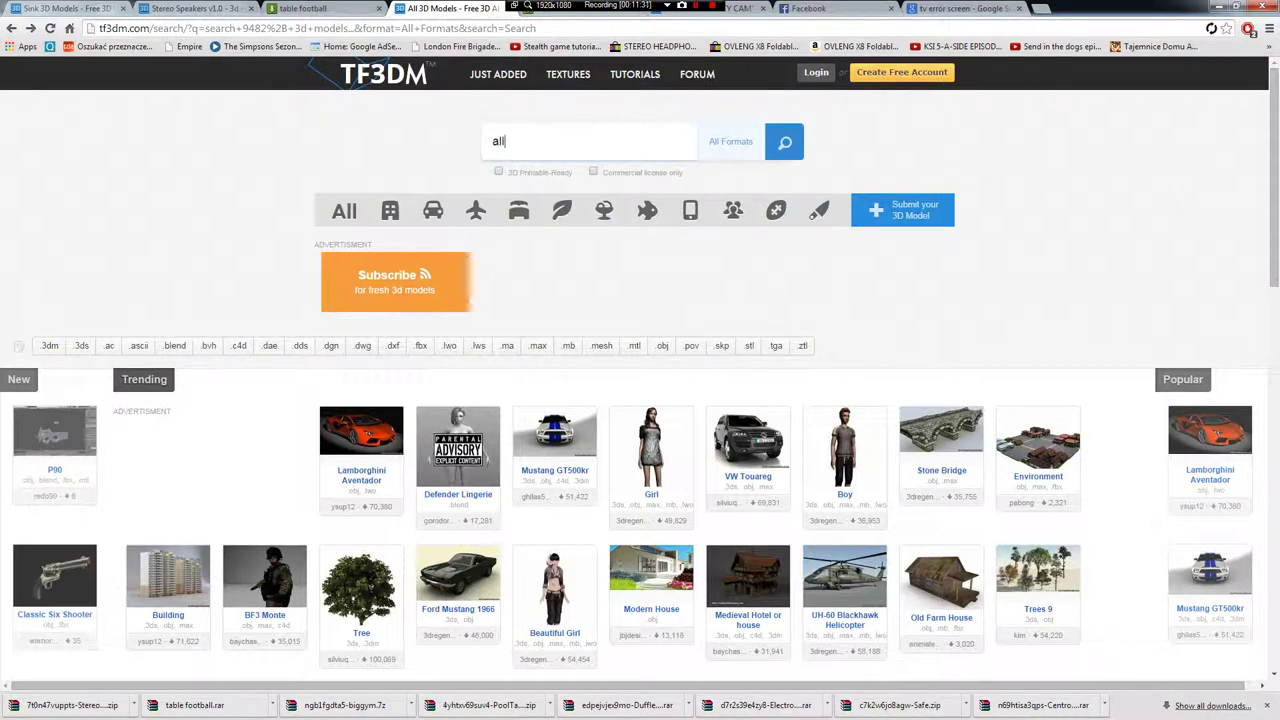
key(BackSpace)
key(BackSpace)
key(BackSpace)
text(bush)
key(Return)
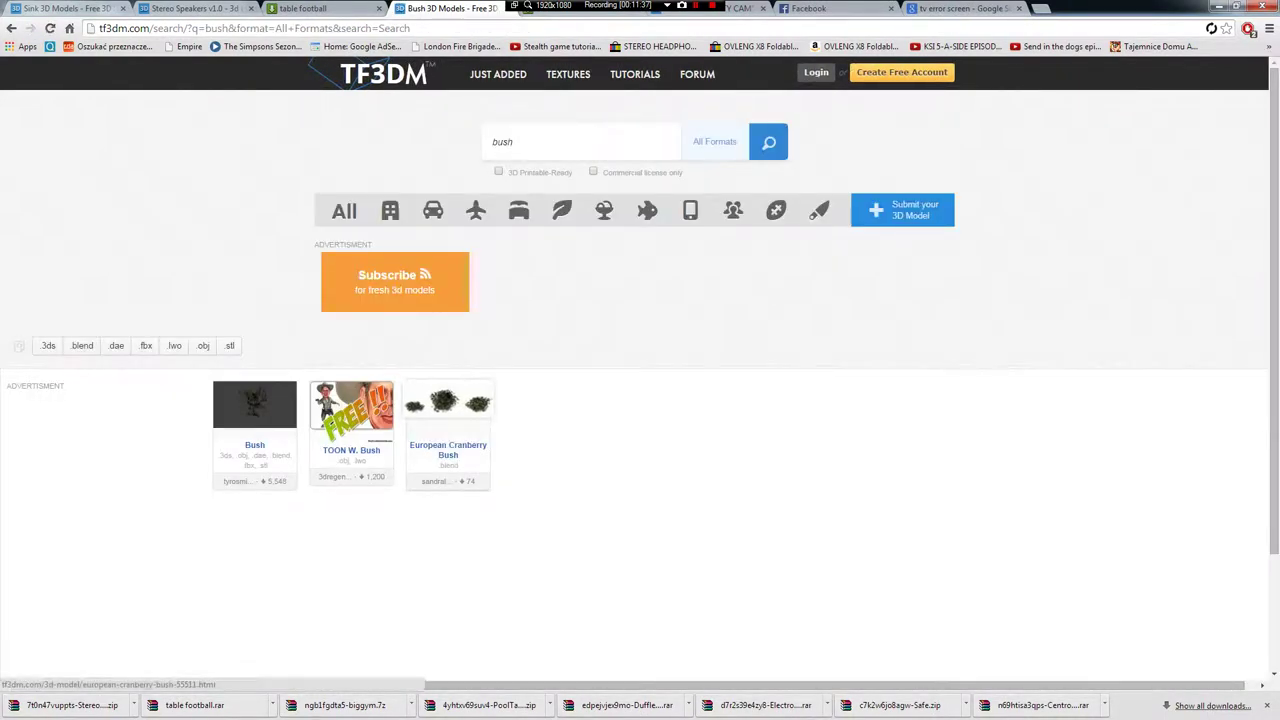
click(448, 410)
scroll(448, 410, down, 3)
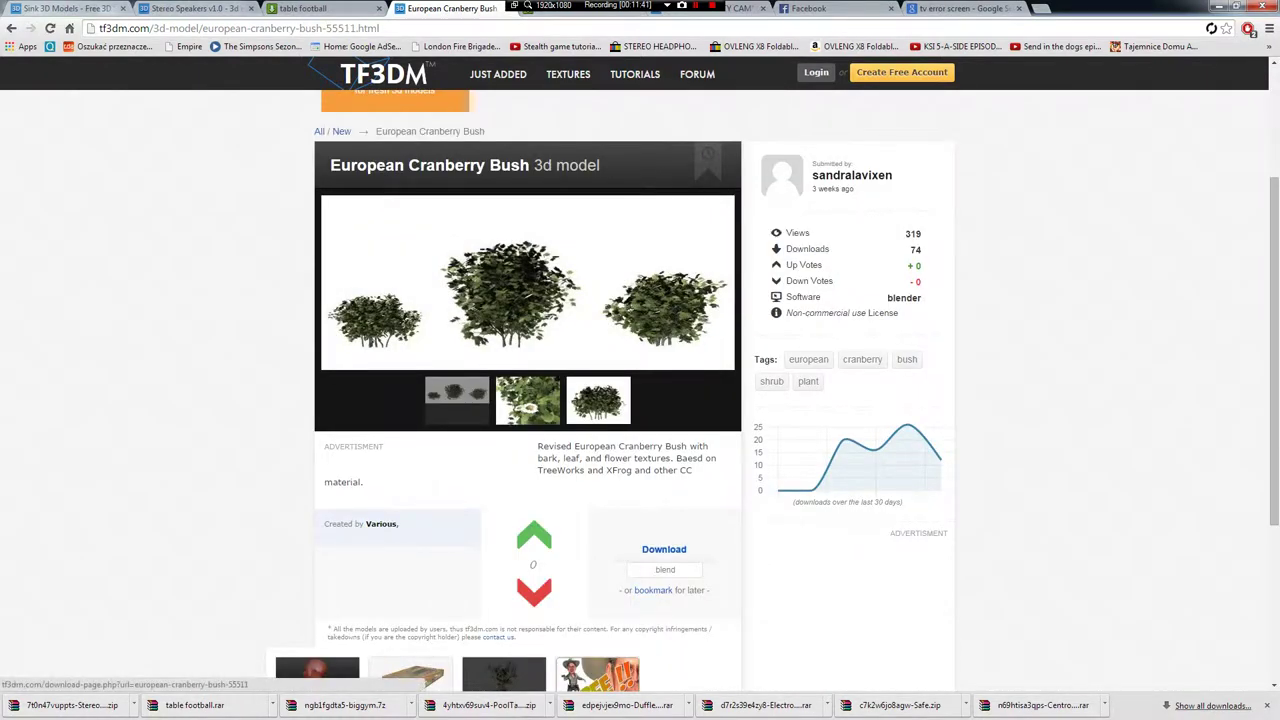
click(664, 549)
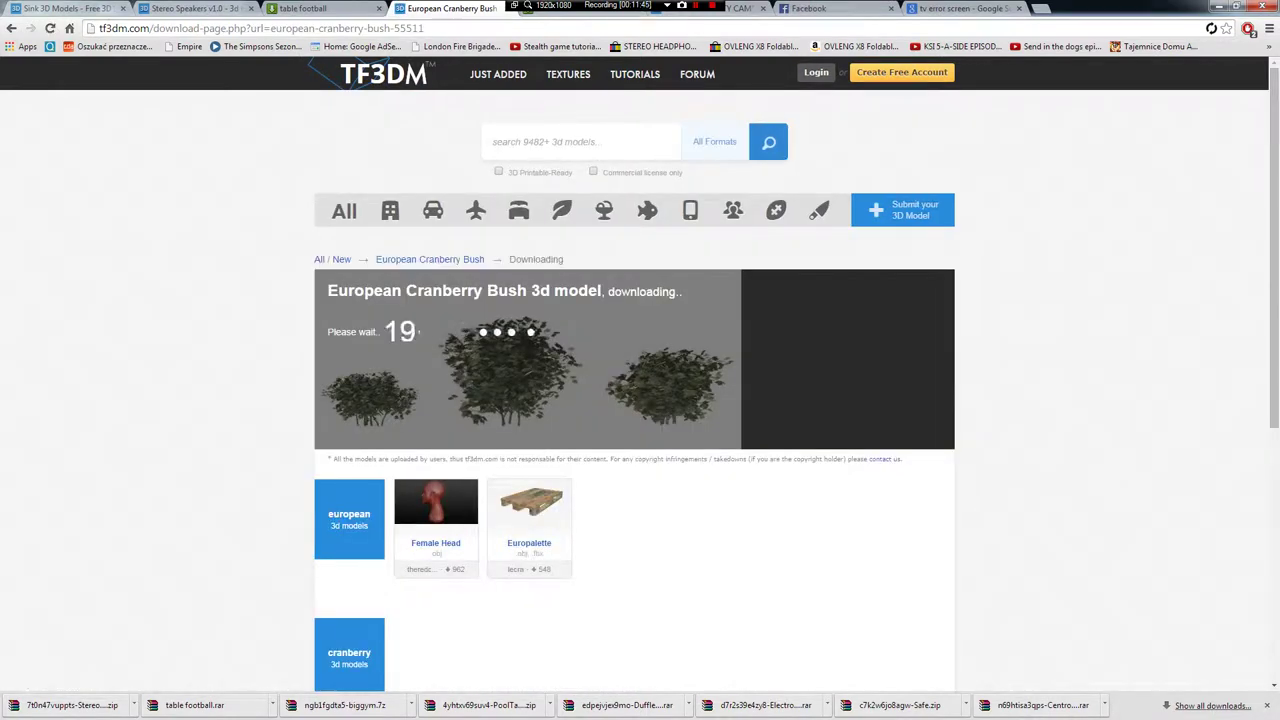
- Download the Bush model while keeping an eye on both download pages
scroll(640, 390, down, 2)
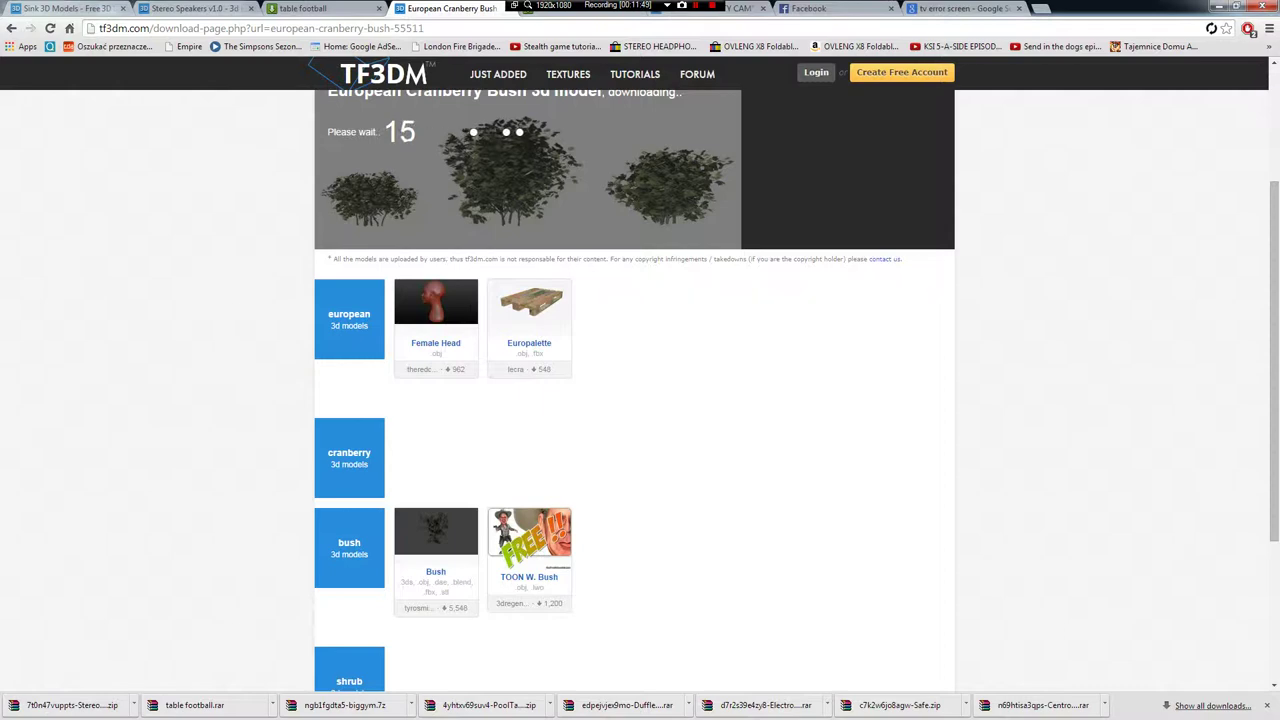
scroll(436, 530, up, 2)
scroll(436, 530, down, 2)
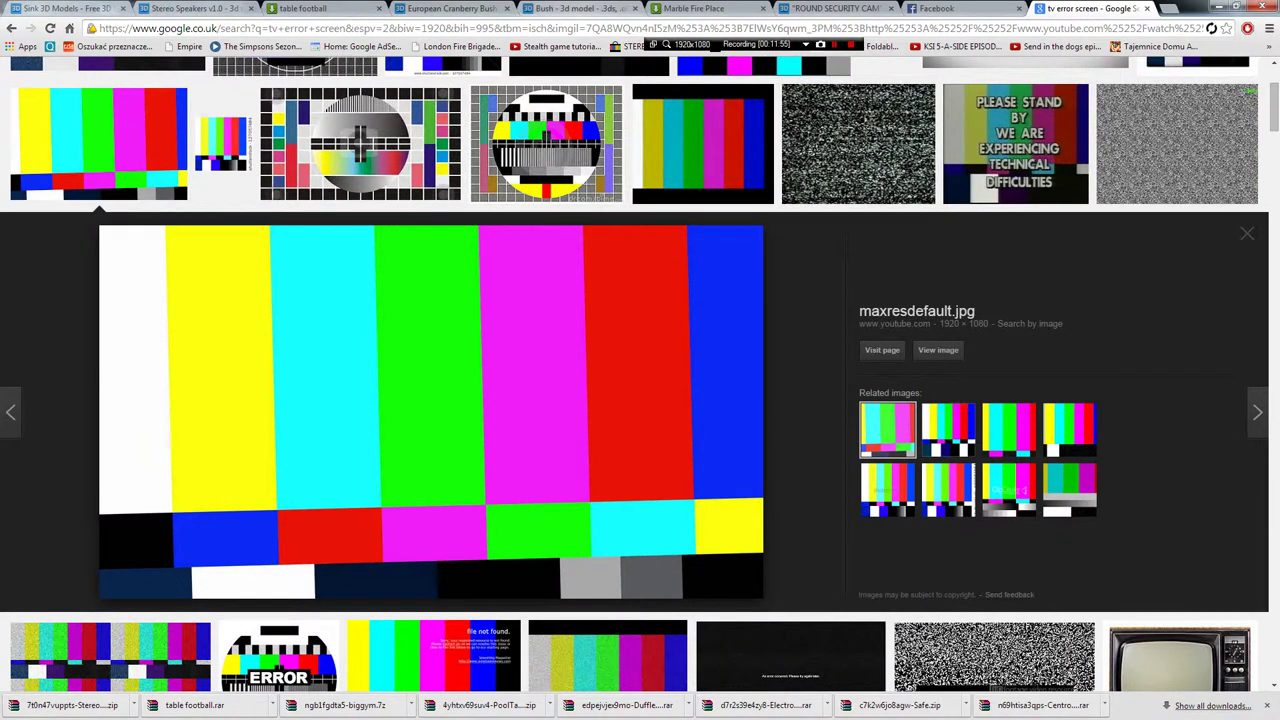
key(ctrl+5)
scroll(640, 400, down, 2)
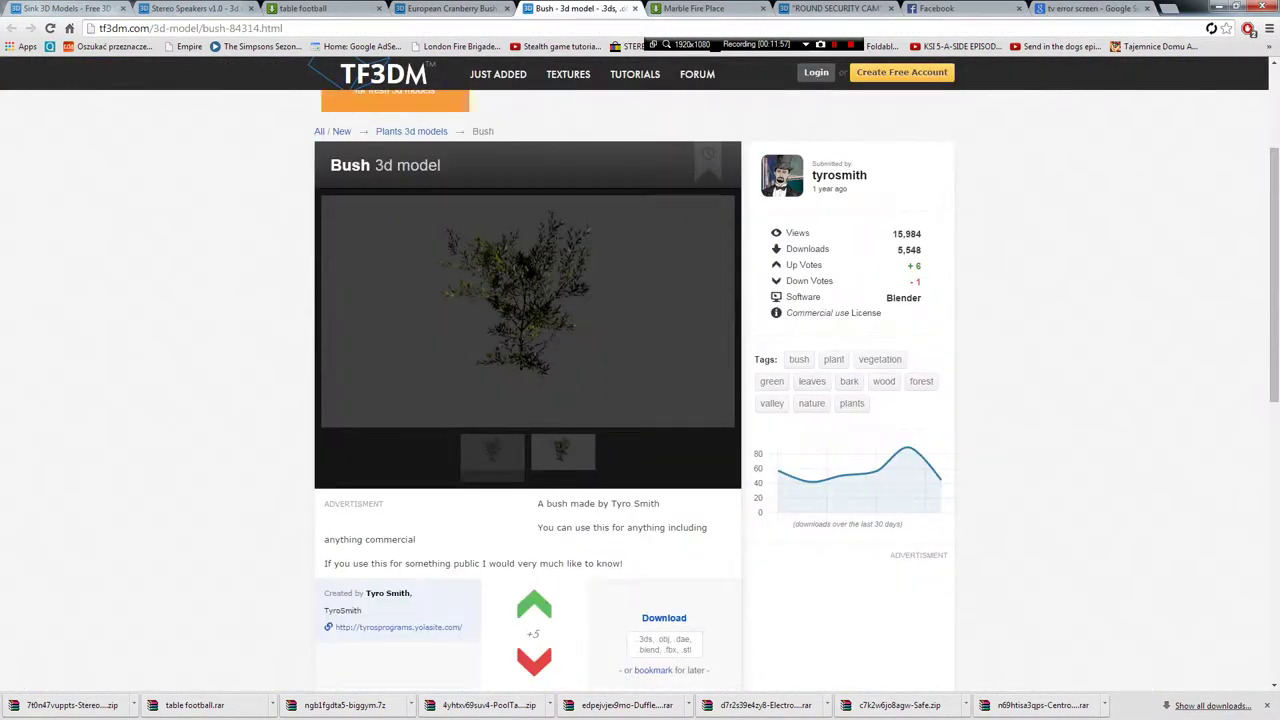
click(664, 617)
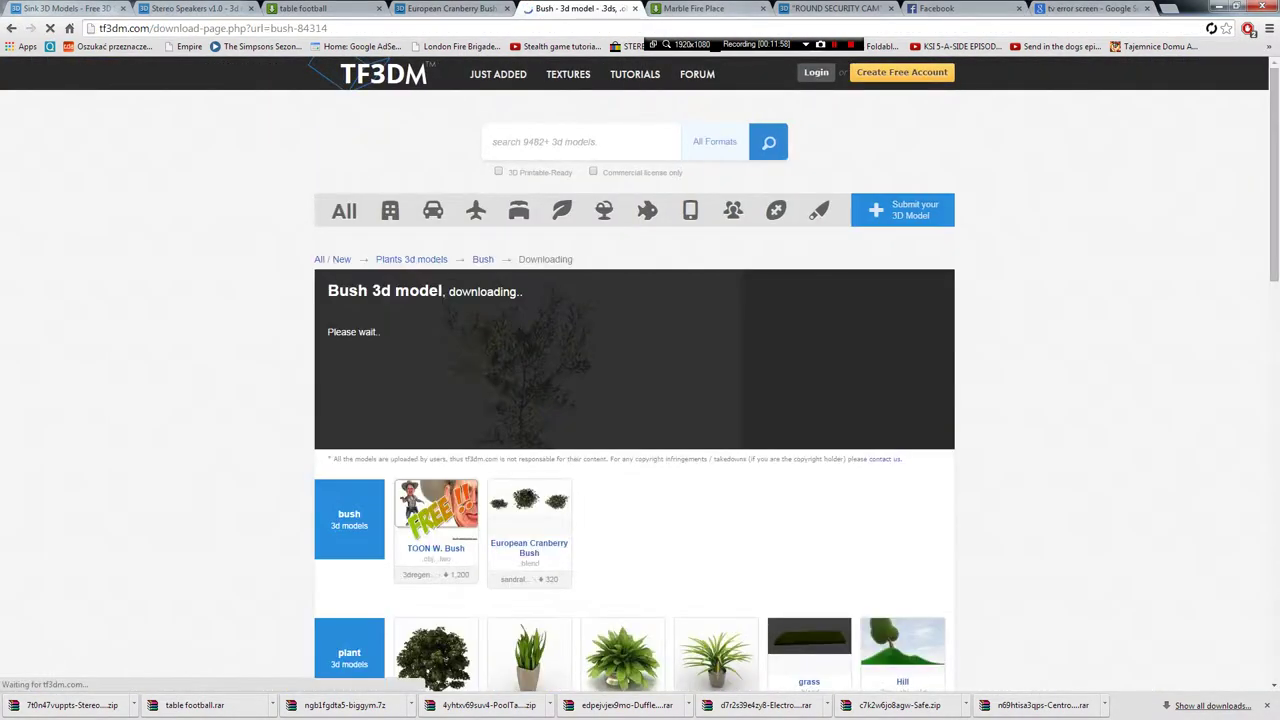
key(ctrl+4)
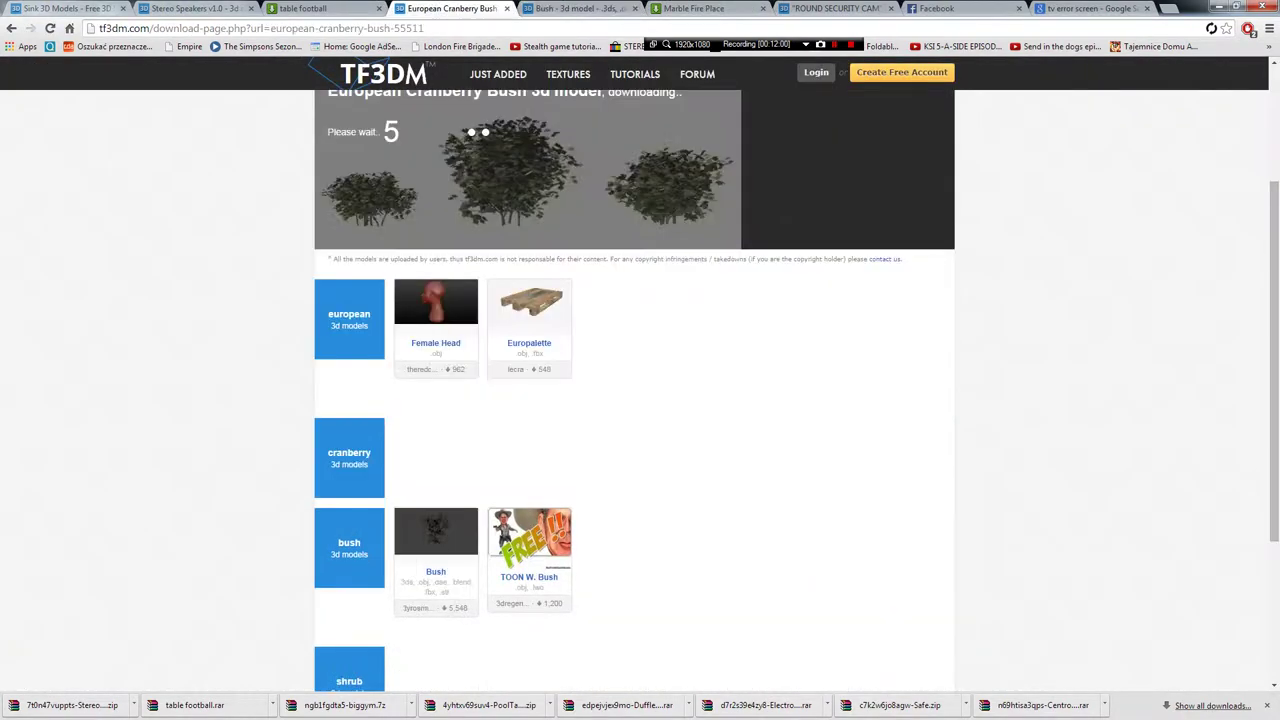
key(ctrl+5)
scroll(716, 400, down, 2)
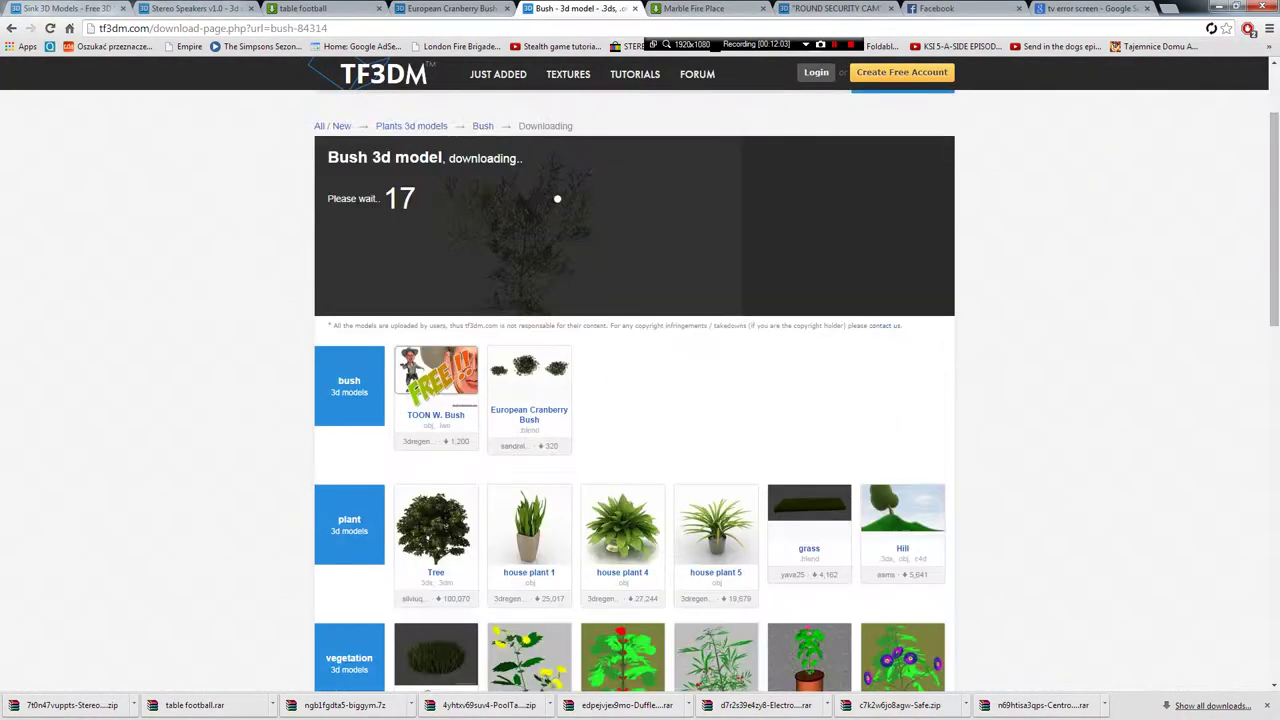
scroll(716, 400, down, 2)
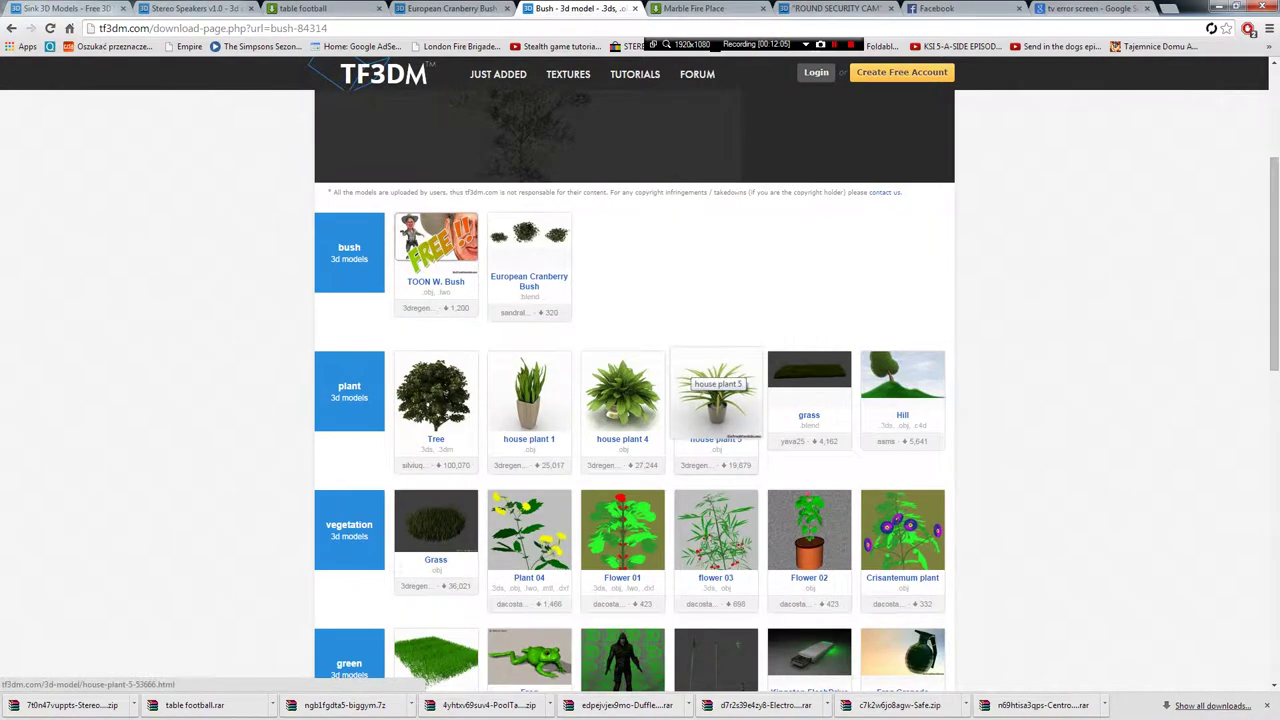
scroll(809, 400, down, 1)
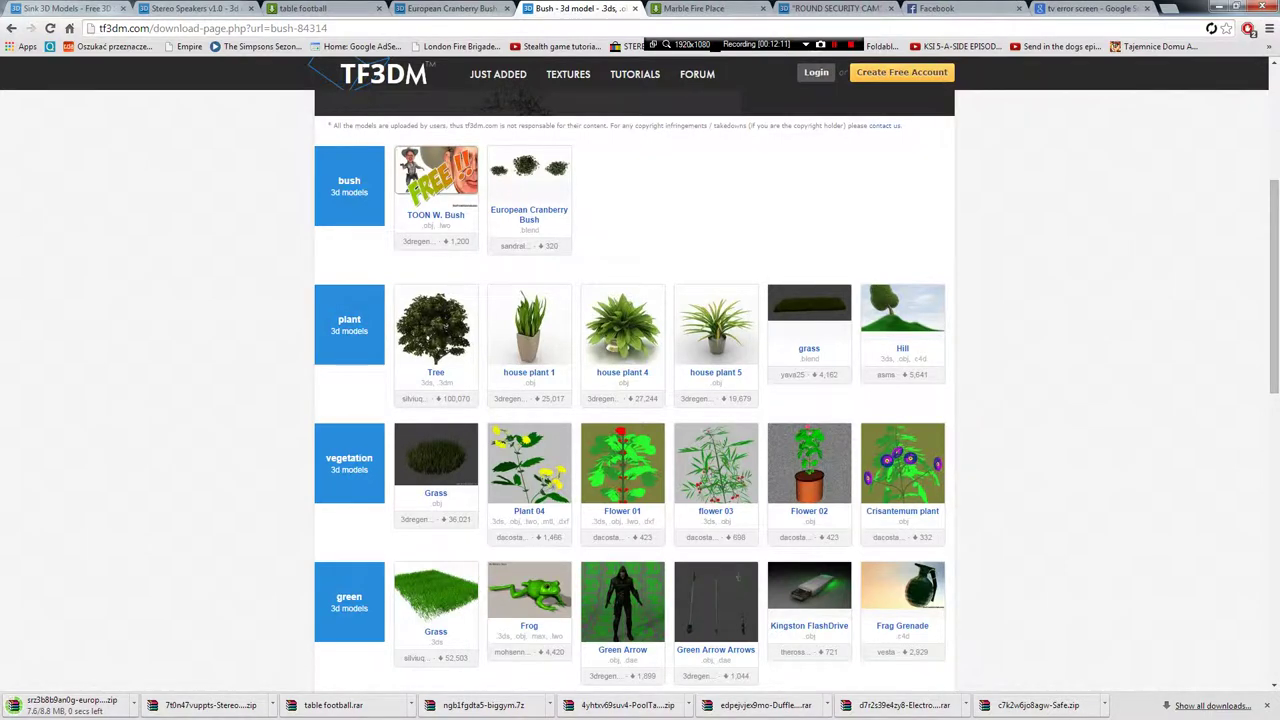
key(ctrl+shift+Tab)
key(ctrl+Tab)
scroll(635, 400, up, 4)
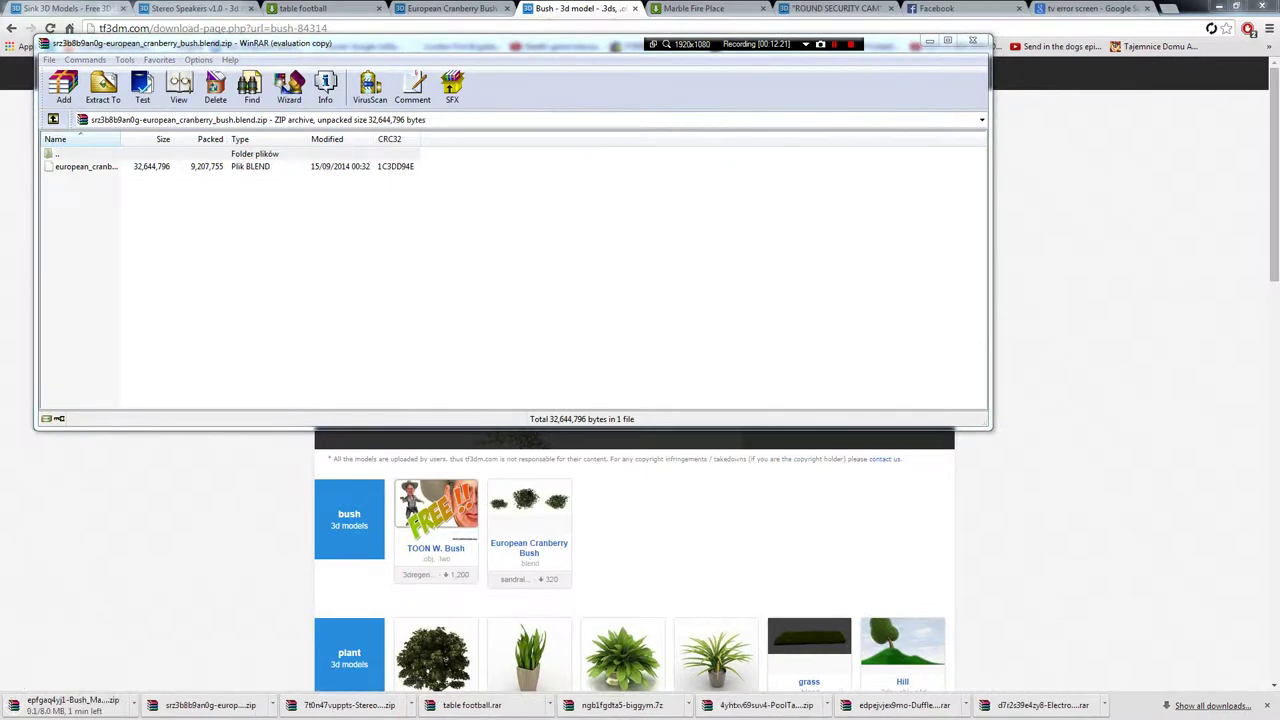
- Extract the bush model into Assets/Environment/Flowersbushes and close WinRAR
double_click(85, 166)
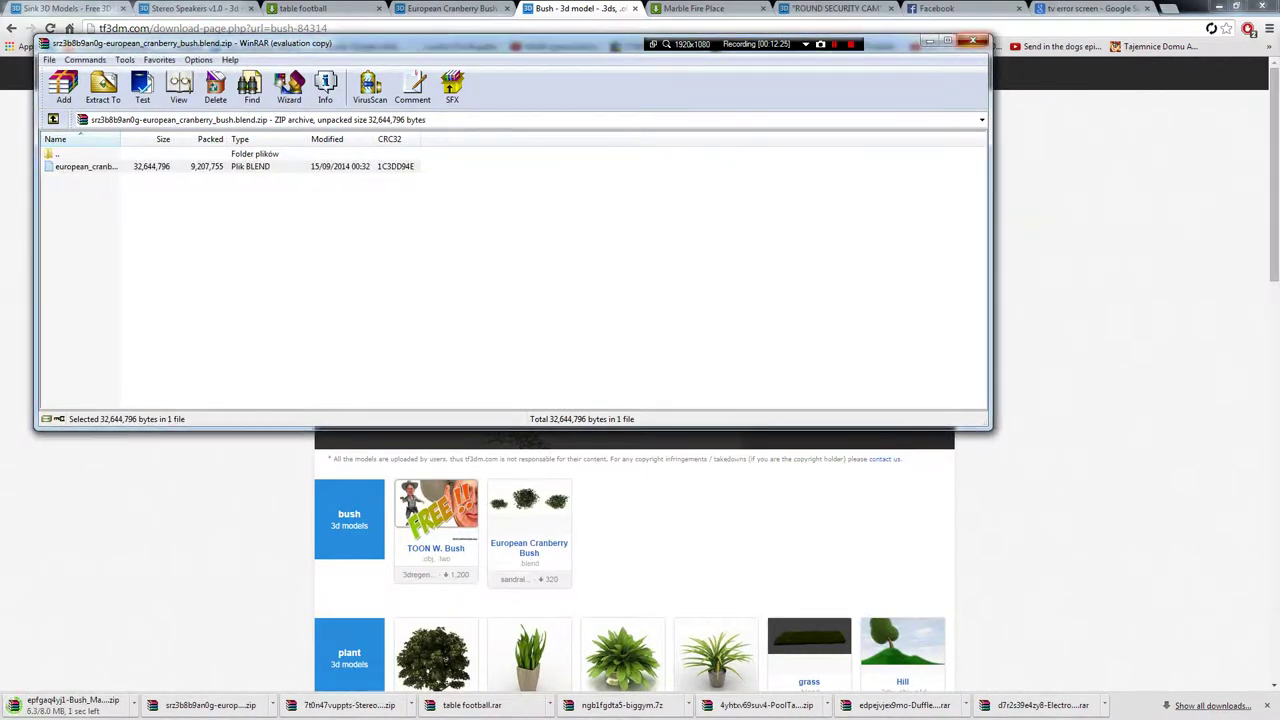
key(Escape)
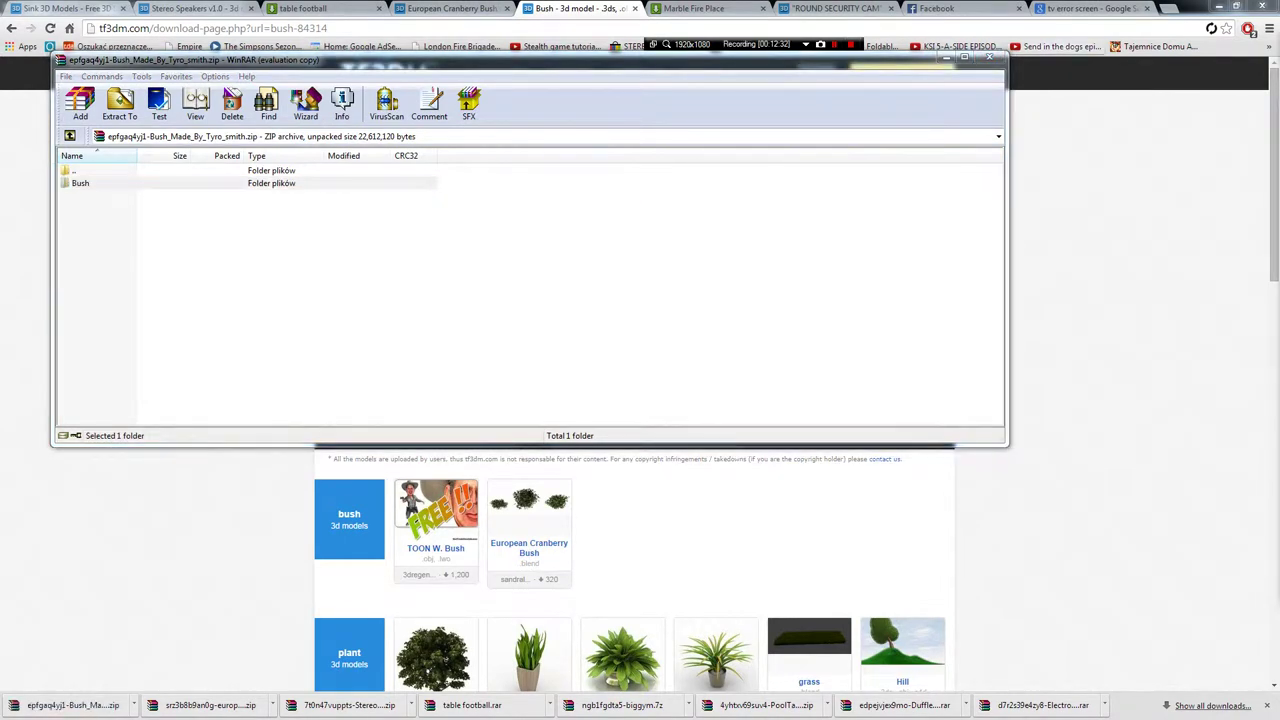
click(989, 57)
click(1222, 5)
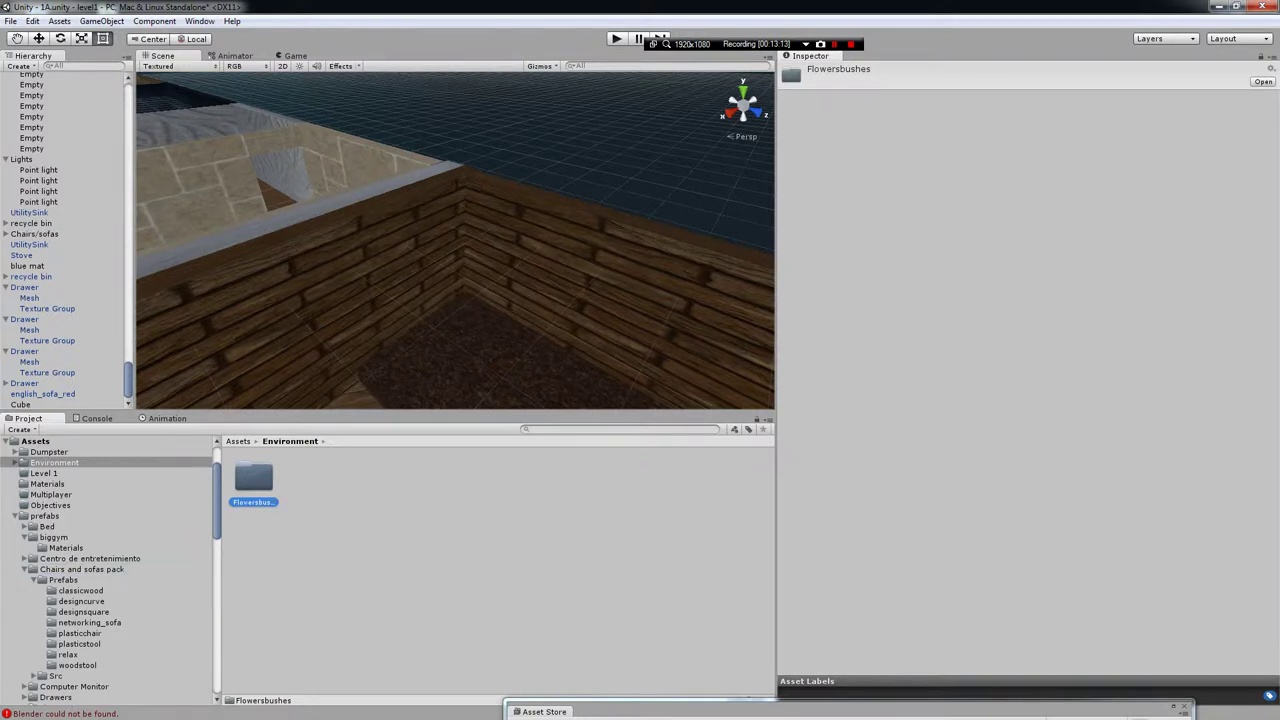
- Inspect the imported european_cranberry_bush and Bush files in Flowersbushes, then return to Assets
double_click(253, 480)
click(304, 480)
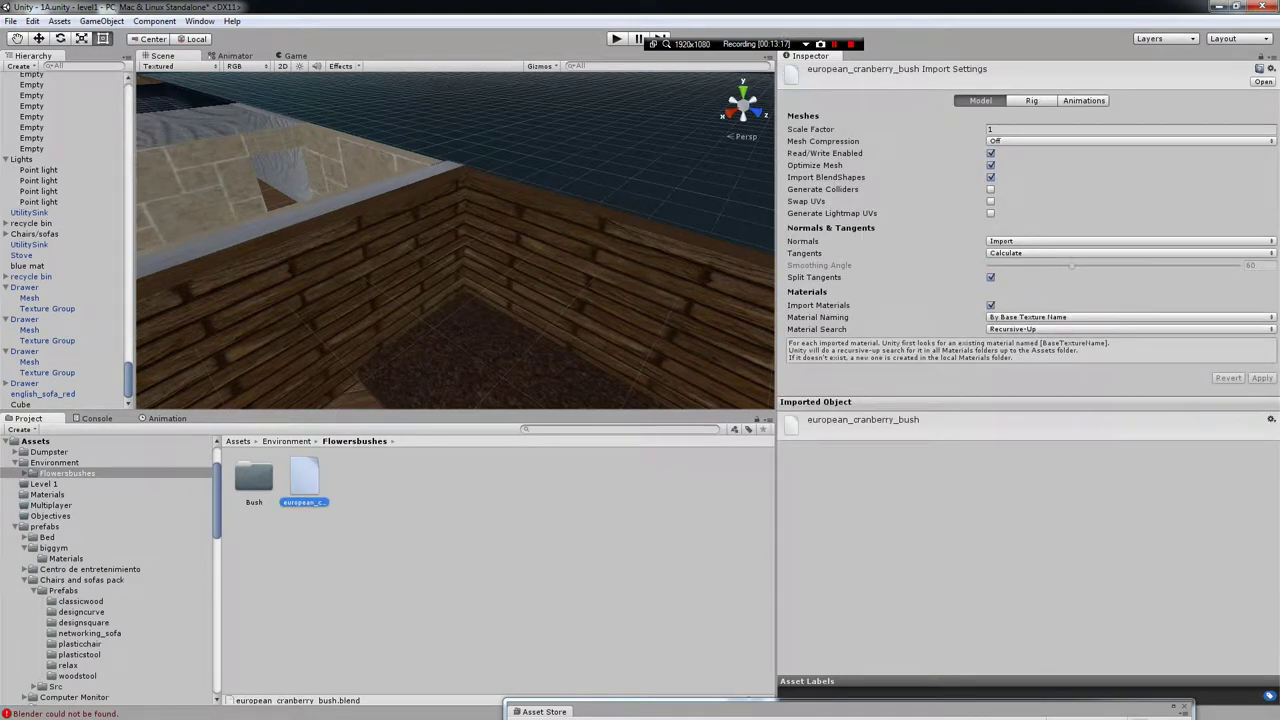
double_click(253, 478)
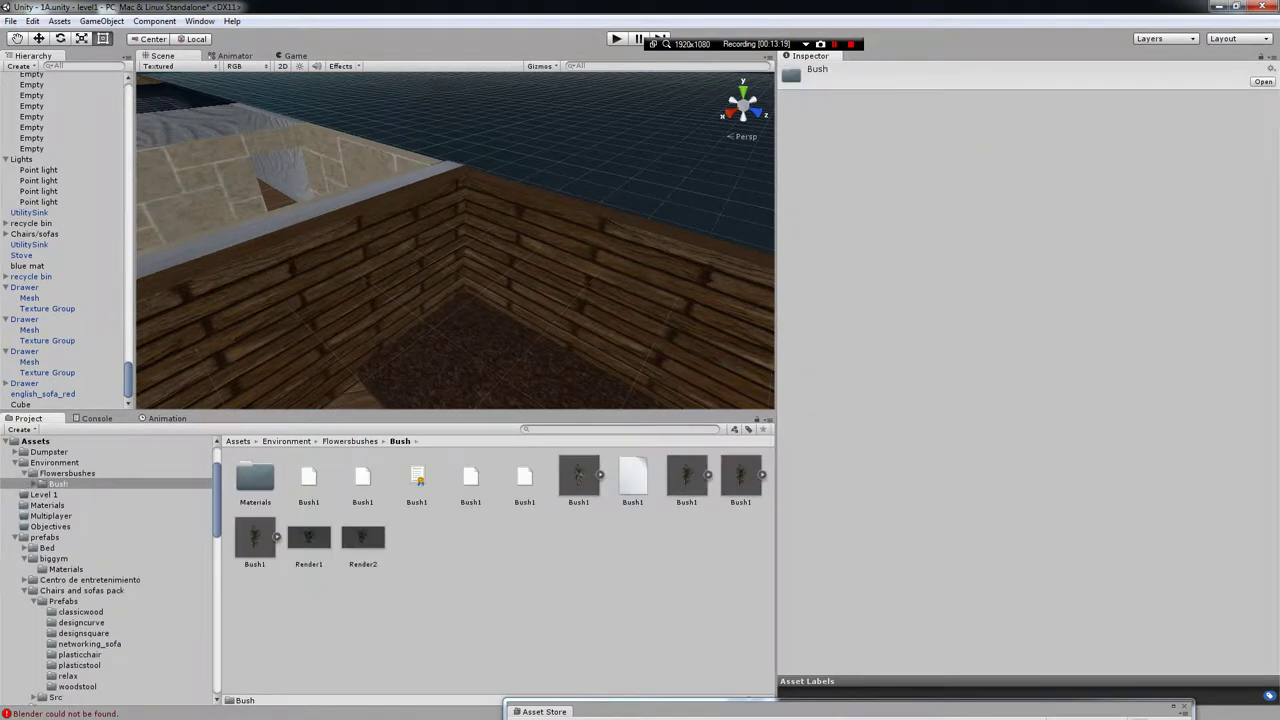
right_drag(455, 240, 455, 240)
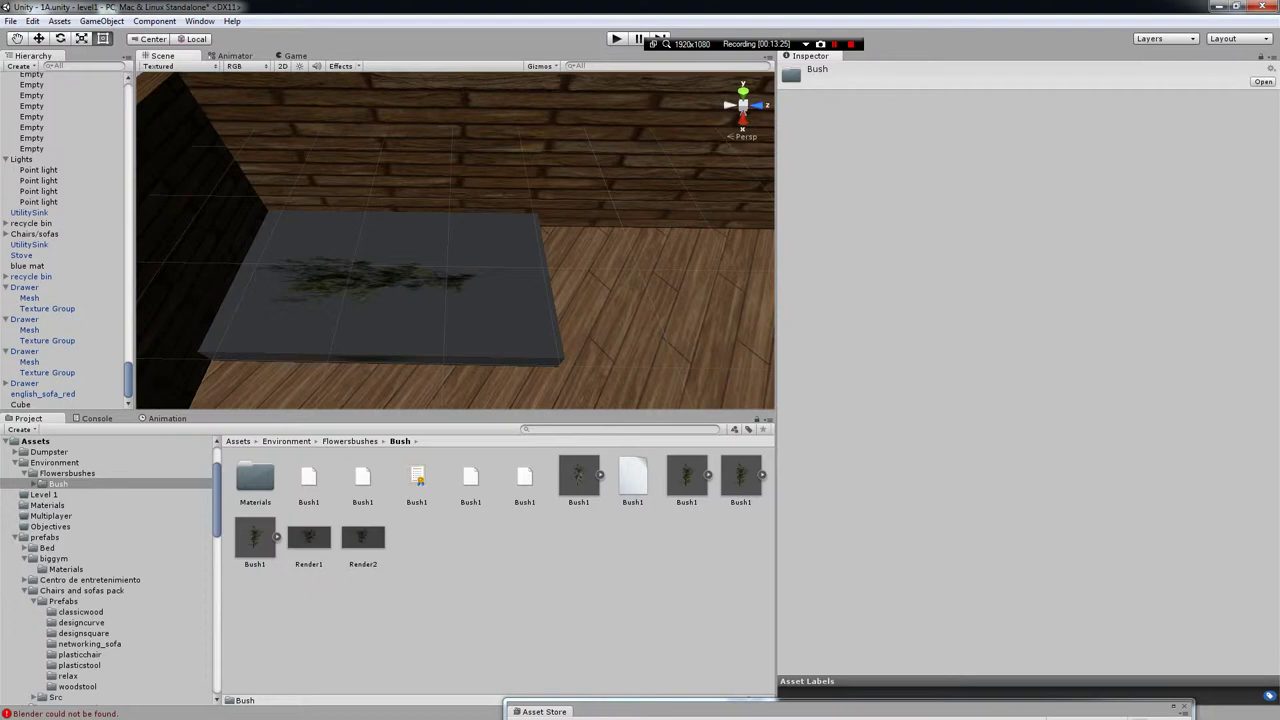
click(35, 441)
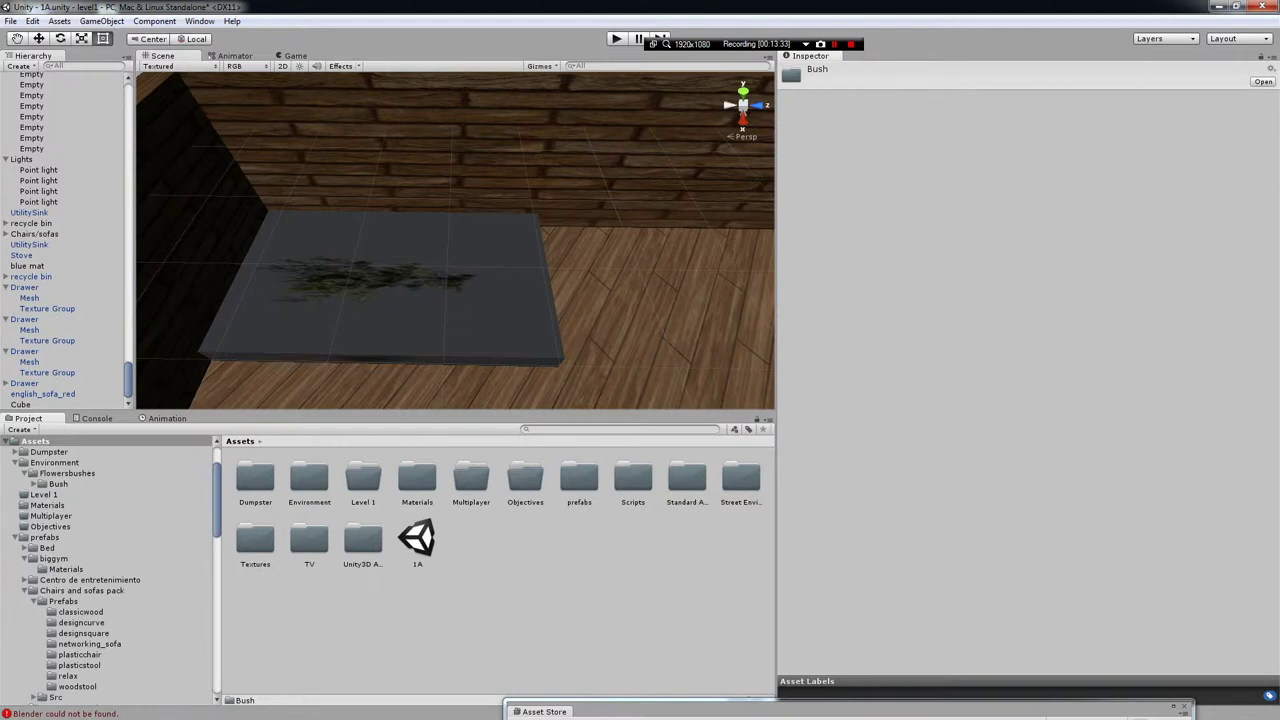
- Place the Bush1 prefab from Environment/Flowersbushes/Bush into the planter
double_click(255, 540)
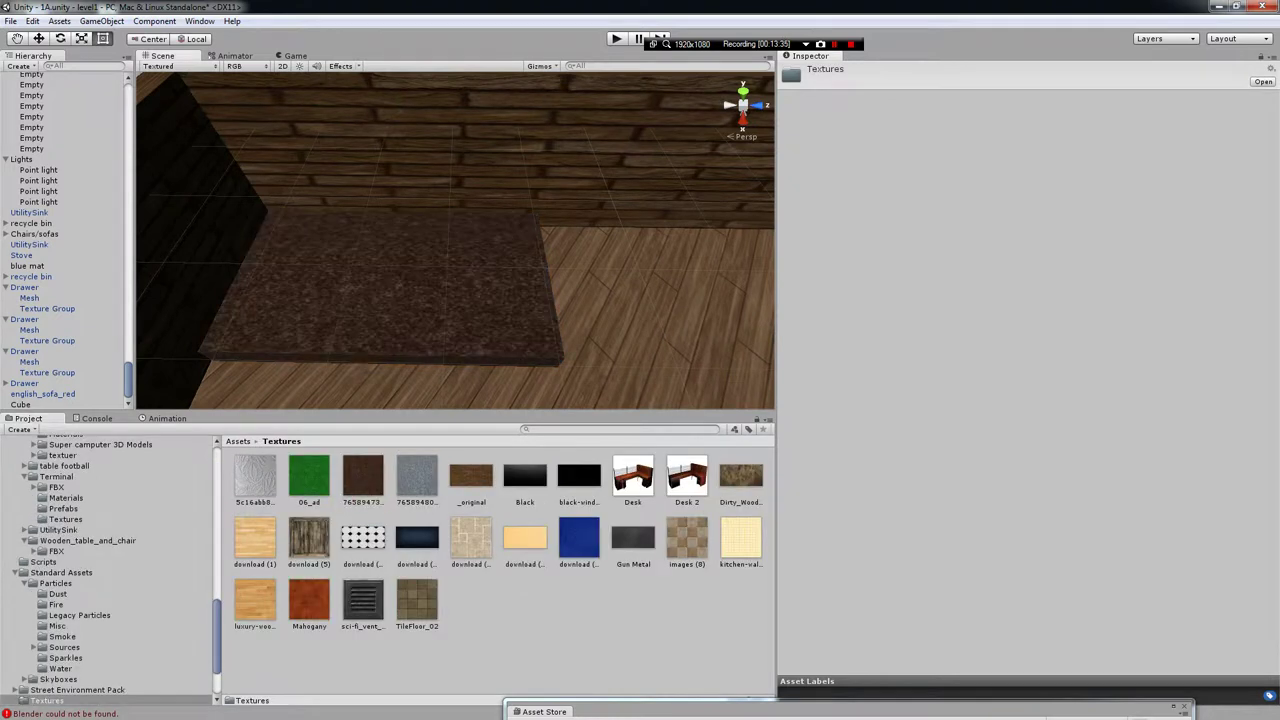
click(238, 441)
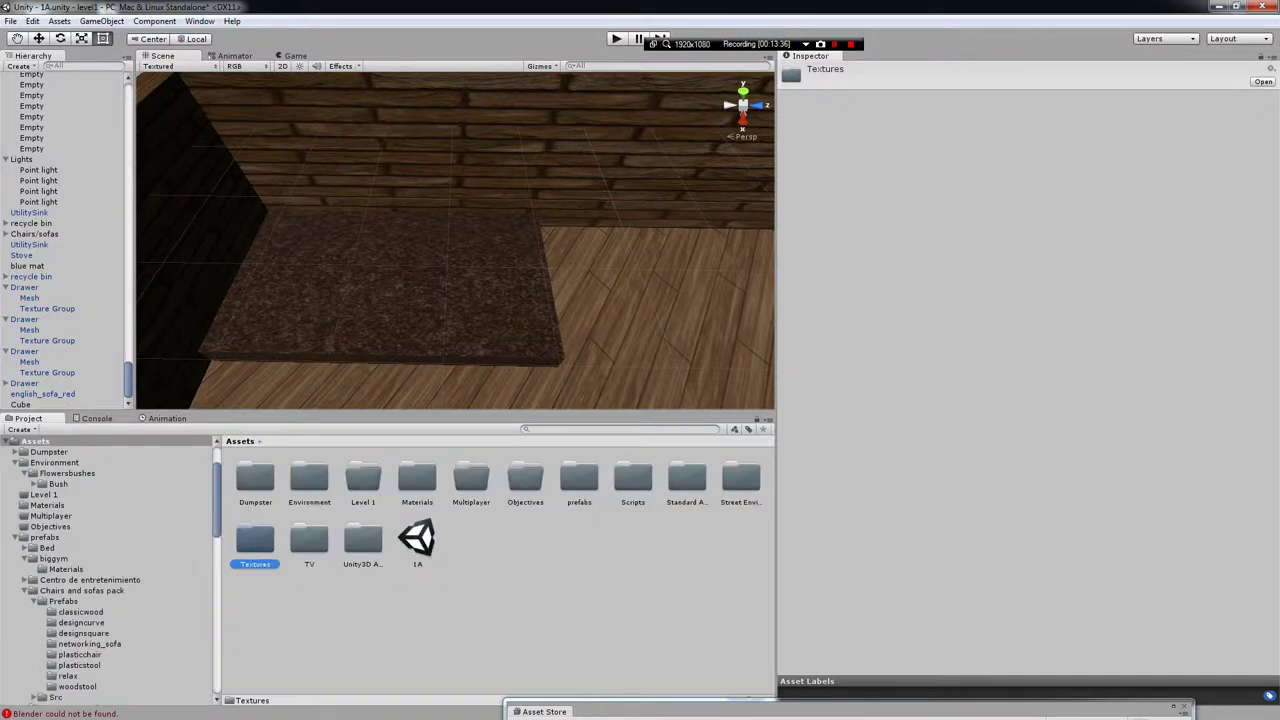
click(54, 462)
click(67, 473)
click(58, 483)
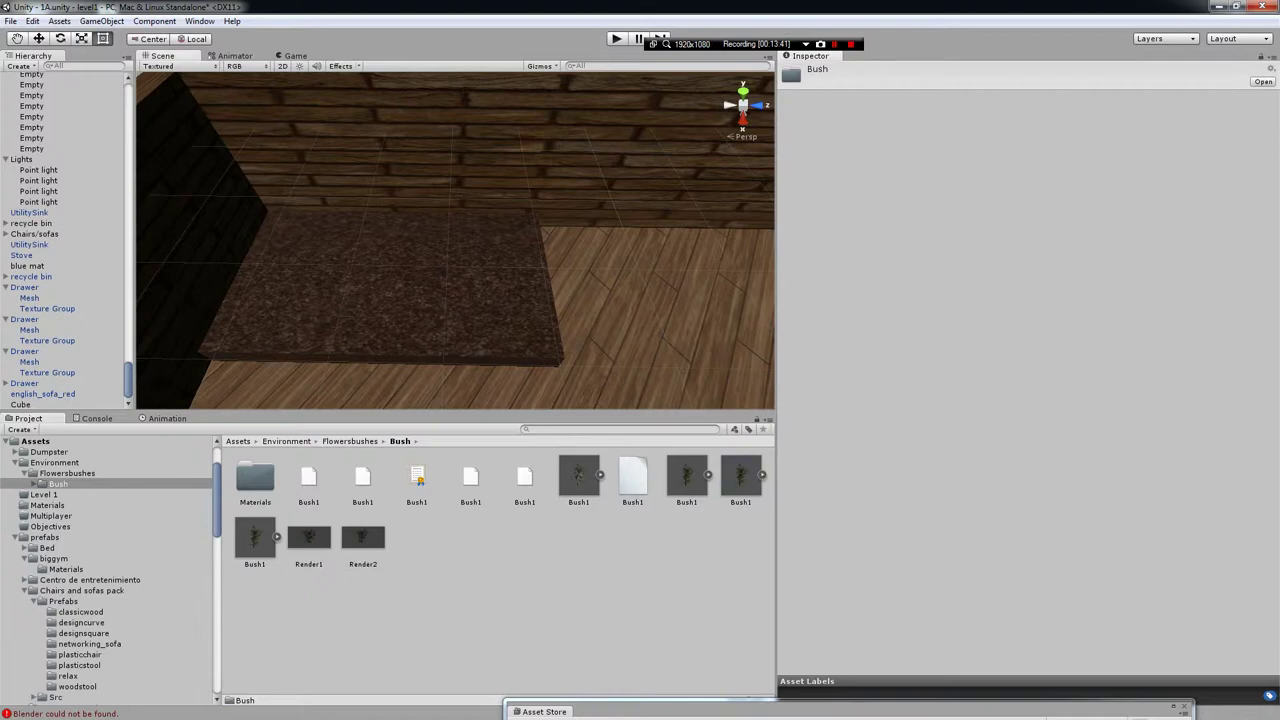
drag(254, 537, 490, 285)
key(f)
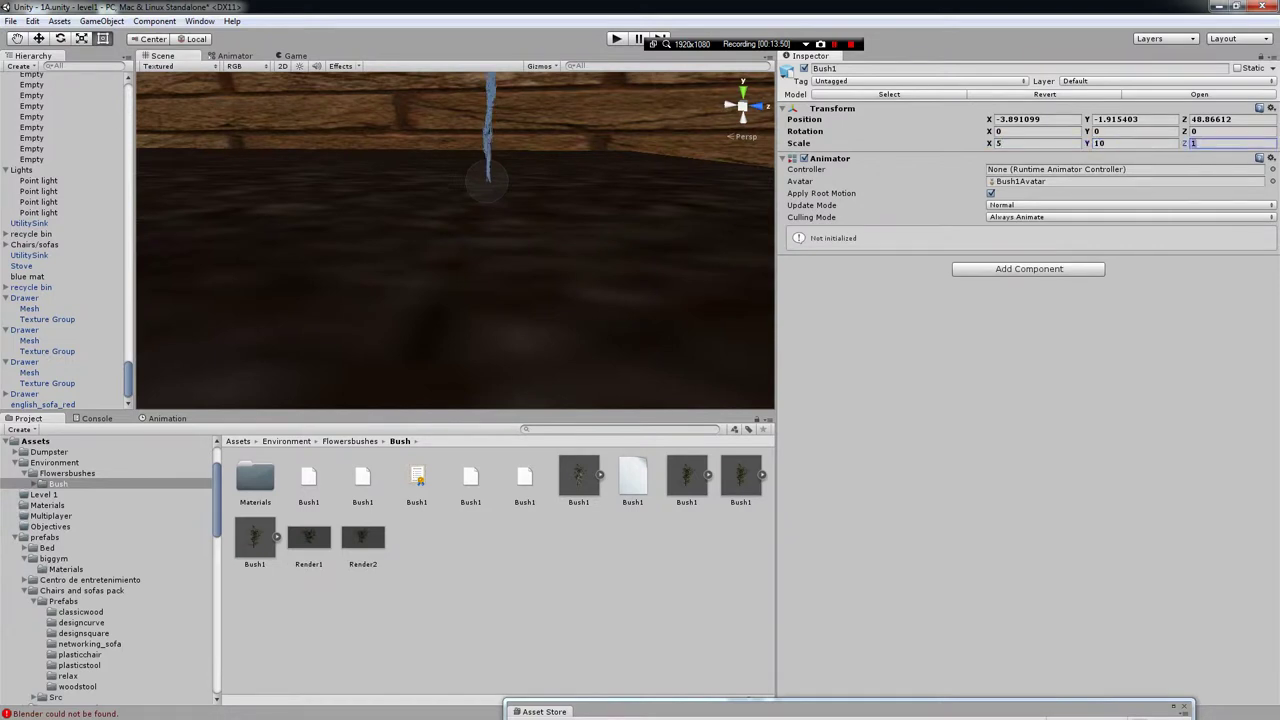
- Try a Z scale of 5 on the bush, then undo back to 1, 1, 1
text(5)
key(Return)
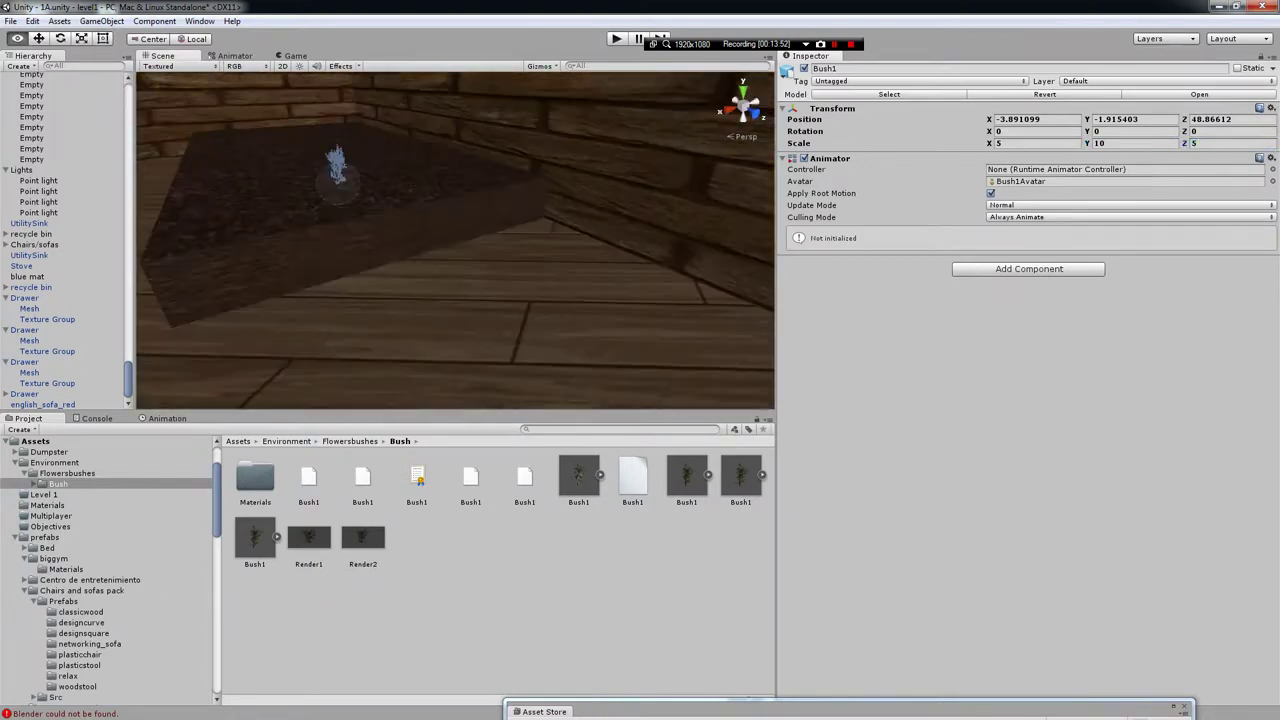
key(f)
key(Up)
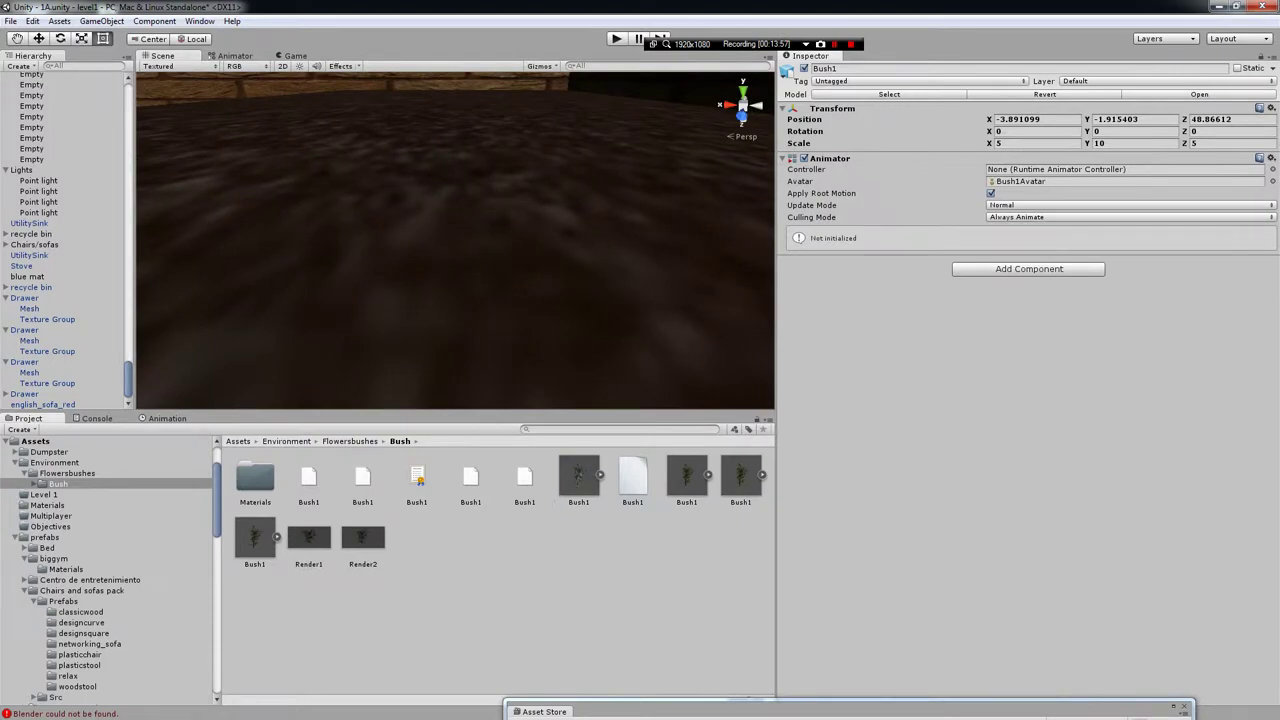
key(ctrl+z)
key(f)
alt+drag(455, 240, 355, 270)
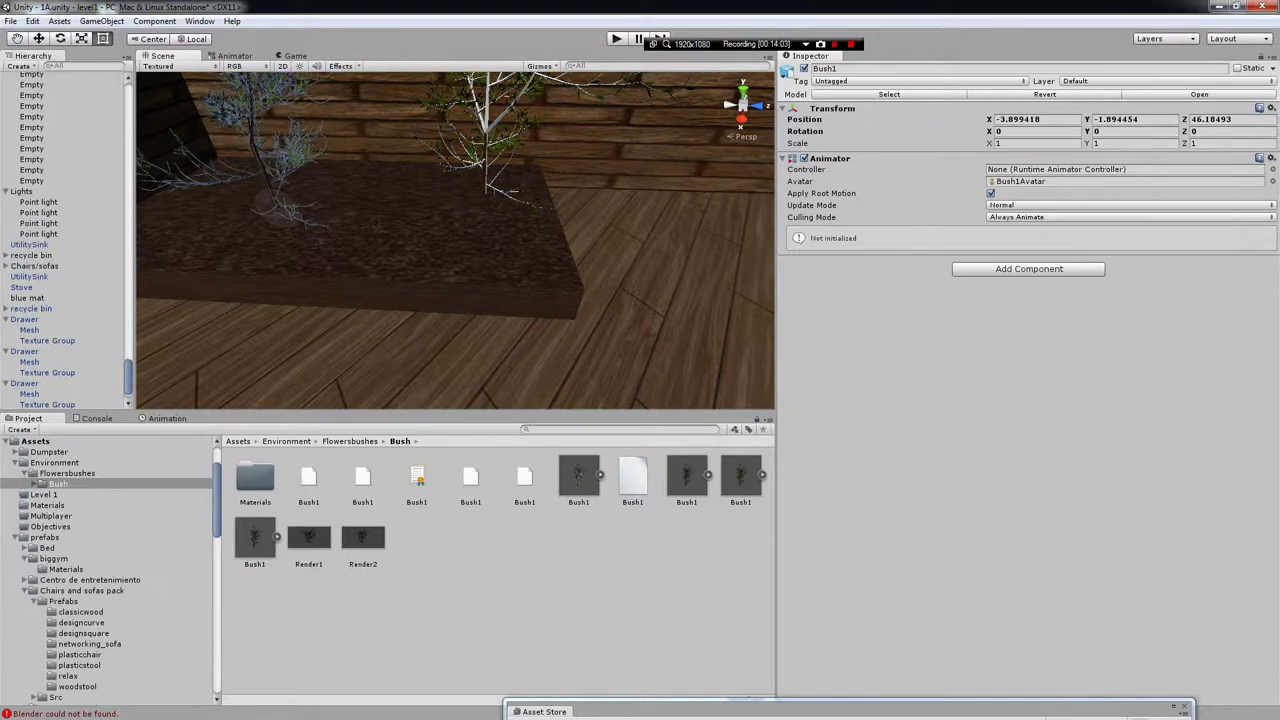
scroll(455, 240, up, 5)
click(360, 260)
scroll(455, 240, down, 3)
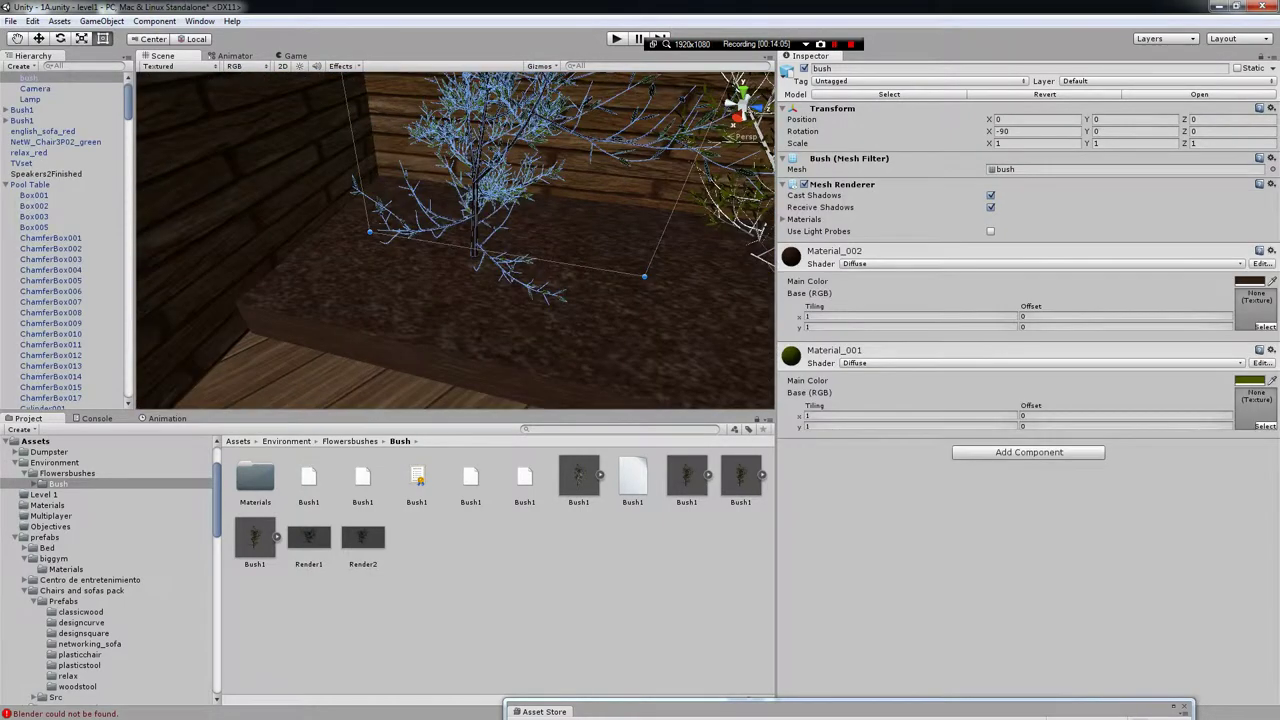
- Frame the Bush1 object and drop six more Bush1 copies into the planter
click(480, 210)
key(f)
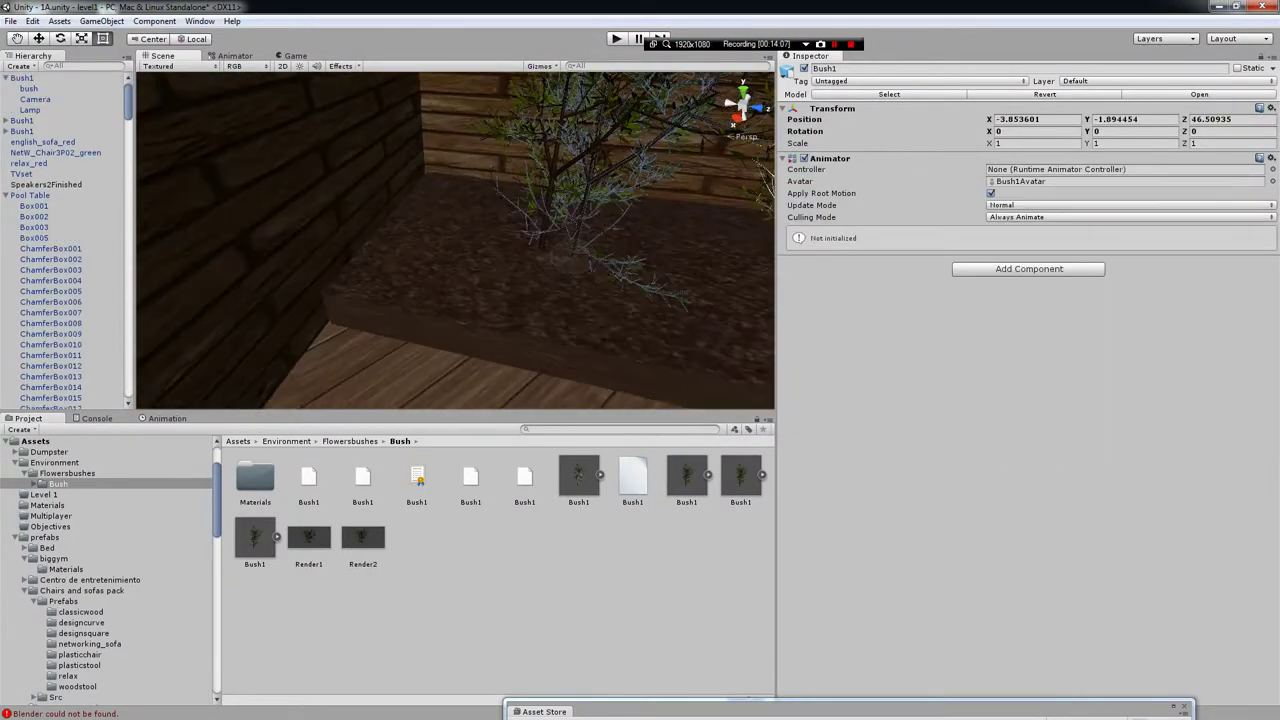
drag(579, 477, 445, 240)
drag(579, 477, 460, 290)
drag(579, 477, 430, 215)
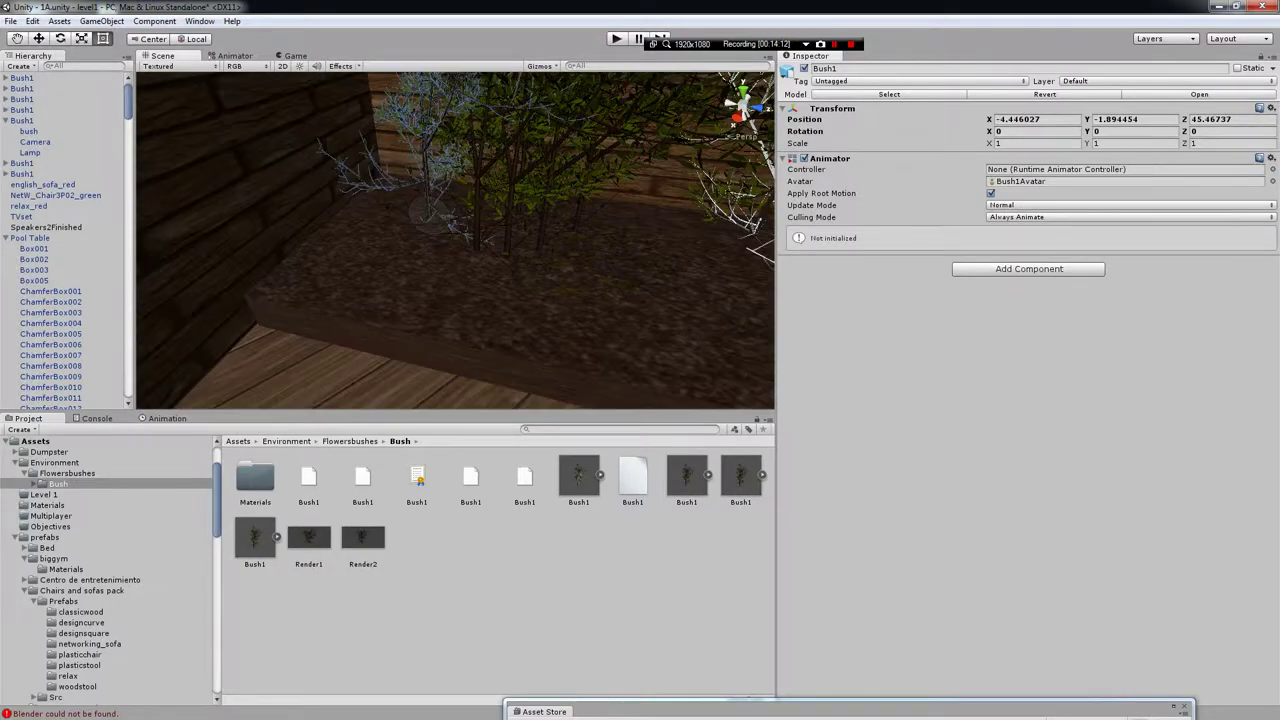
drag(579, 477, 380, 270)
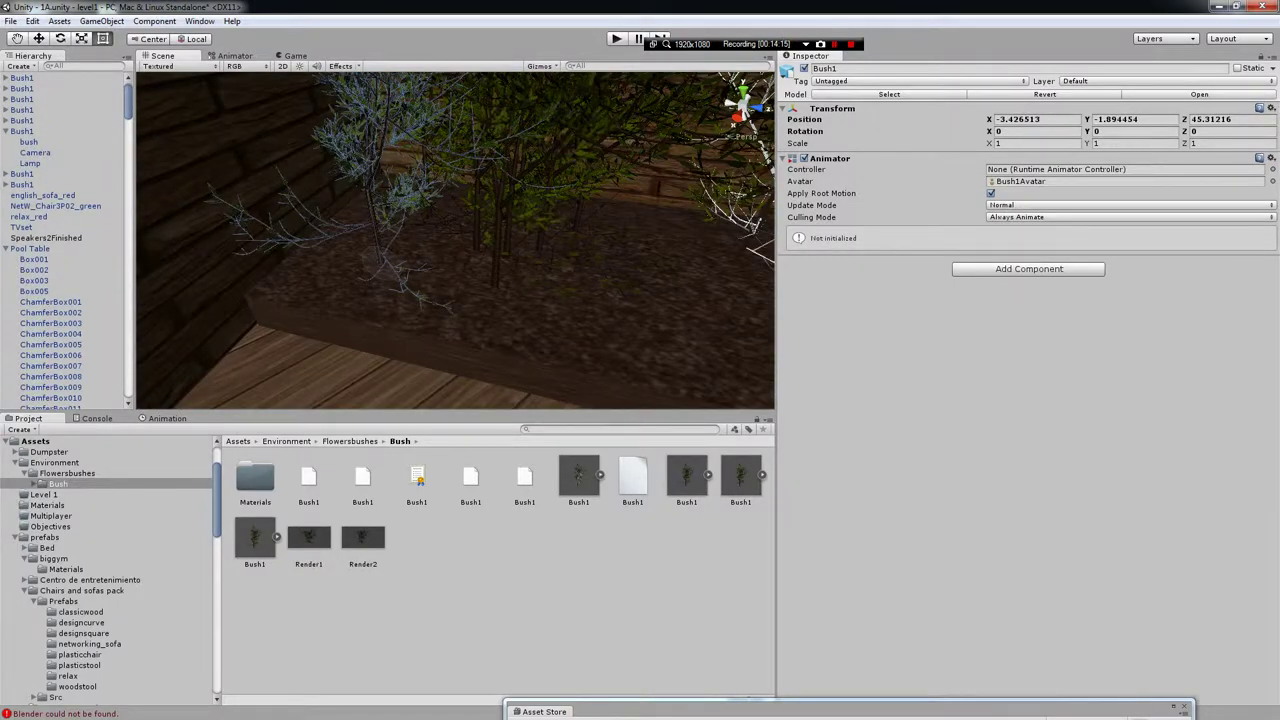
drag(579, 477, 640, 190)
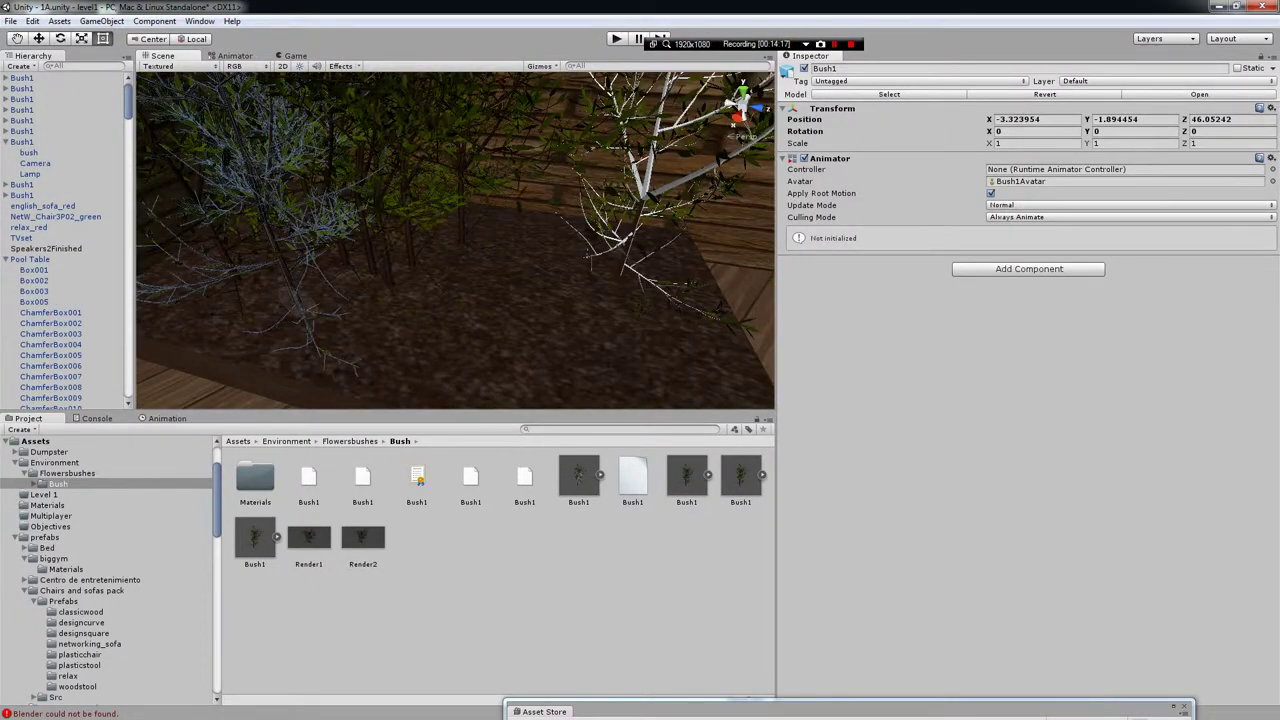
drag(579, 477, 600, 200)
scroll(455, 240, down, 3)
- Expand the Bush1 asset, add two more bushes, and delete one misplaced copy
click(708, 474)
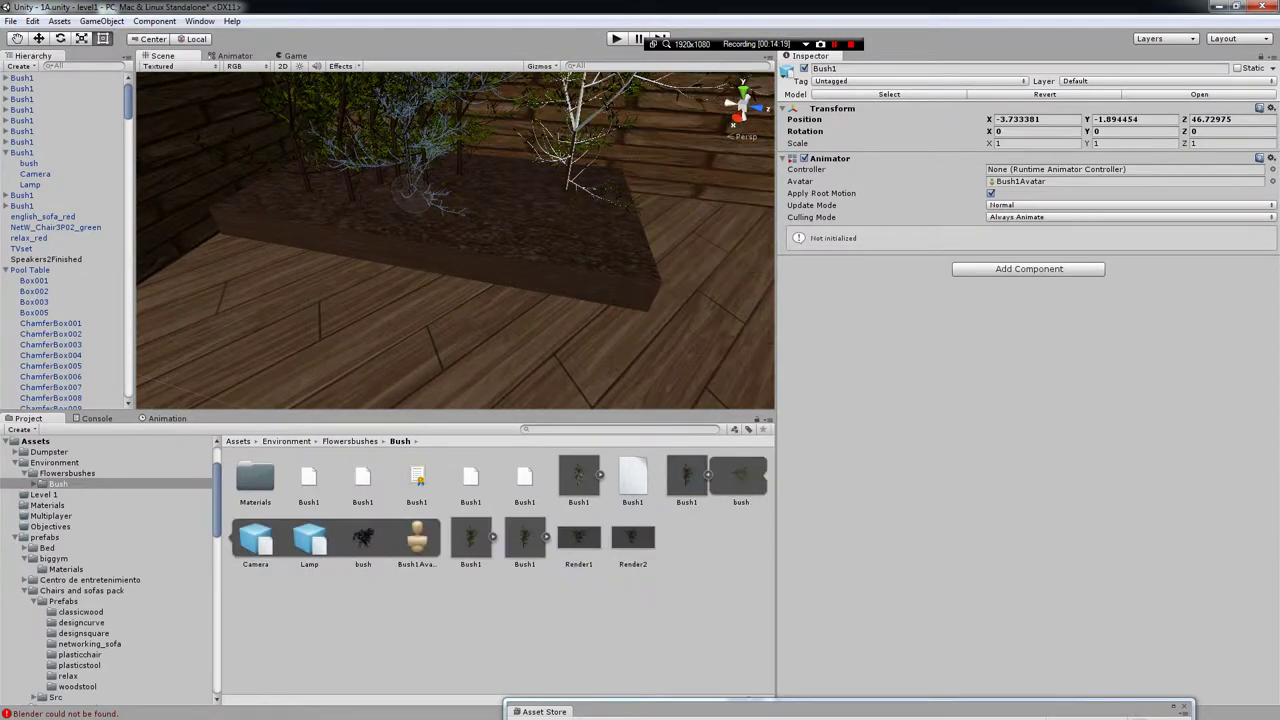
drag(579, 477, 462, 200)
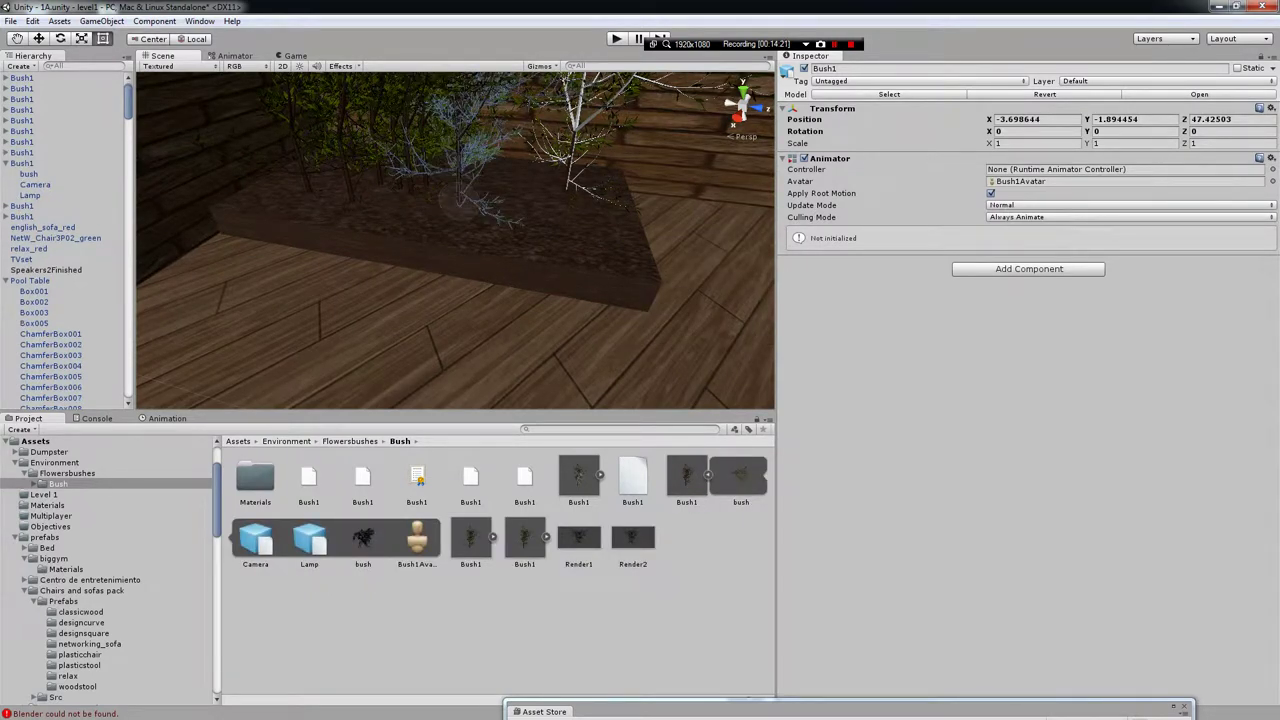
drag(579, 477, 690, 250)
right_drag(455, 240, 530, 272)
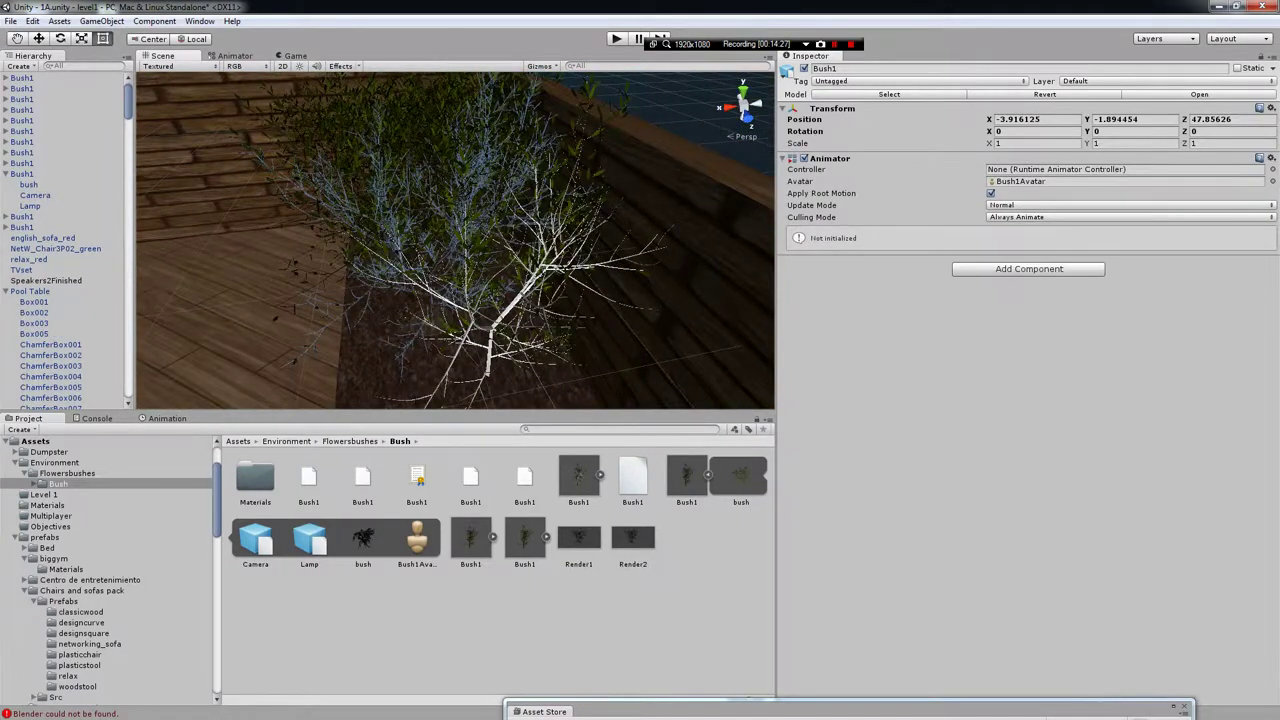
drag(490, 330, 500, 305)
key(Delete)
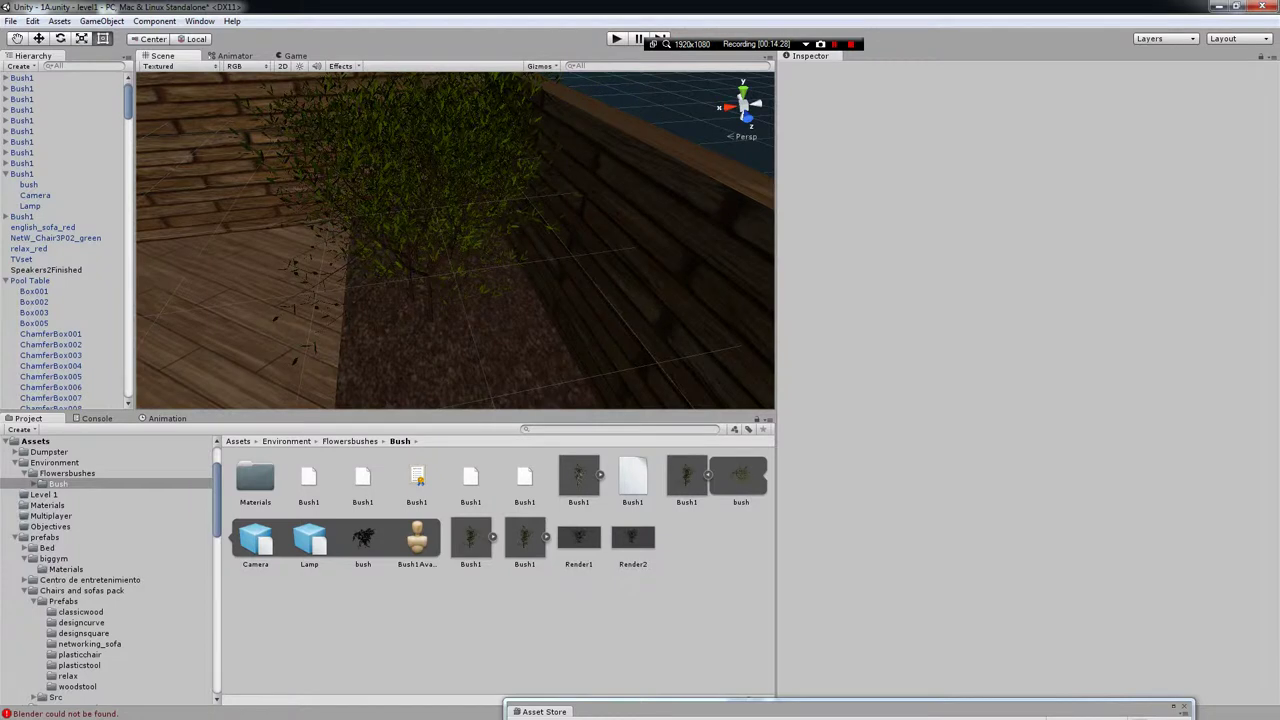
- Place two more Bush1 copies in the planter, the newest at X -4.70, Z 48.58
click(470, 540)
drag(686, 478, 318, 268)
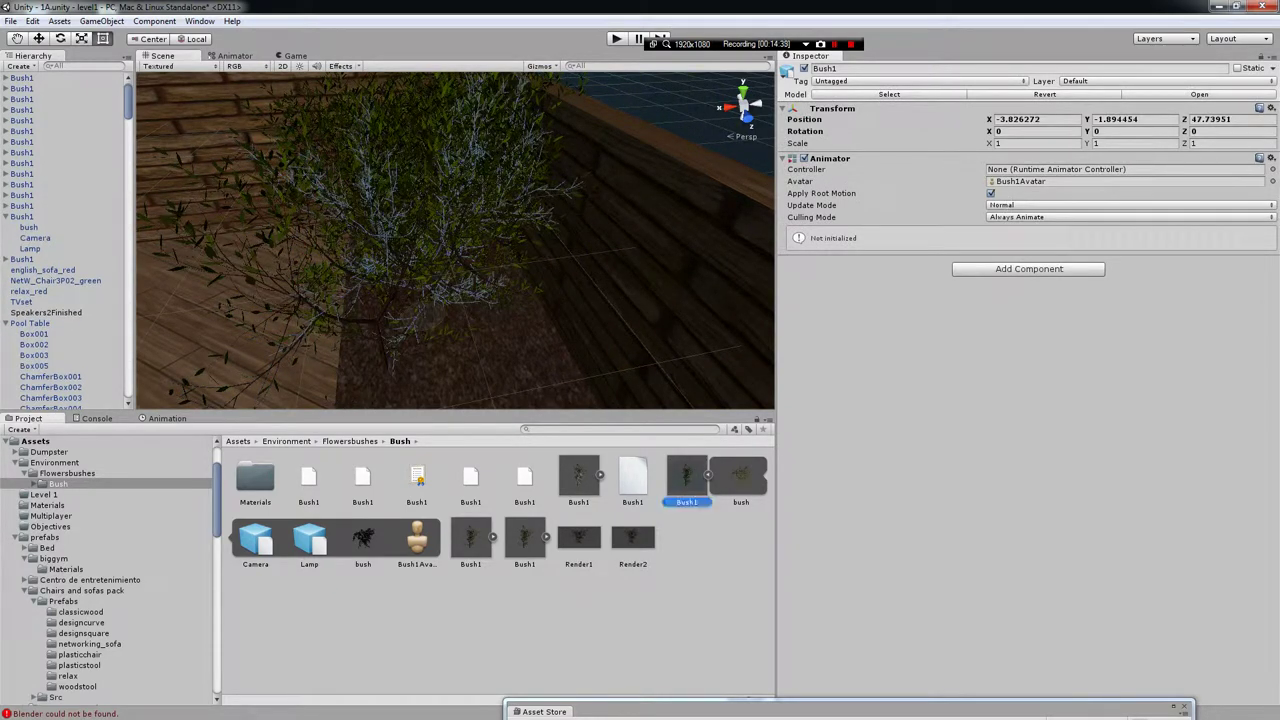
drag(686, 478, 500, 290)
scroll(455, 240, down, 3)
scroll(65, 240, down, 15)
scroll(65, 240, down, 15)
scroll(65, 240, down, 4)
scroll(65, 240, up, 20)
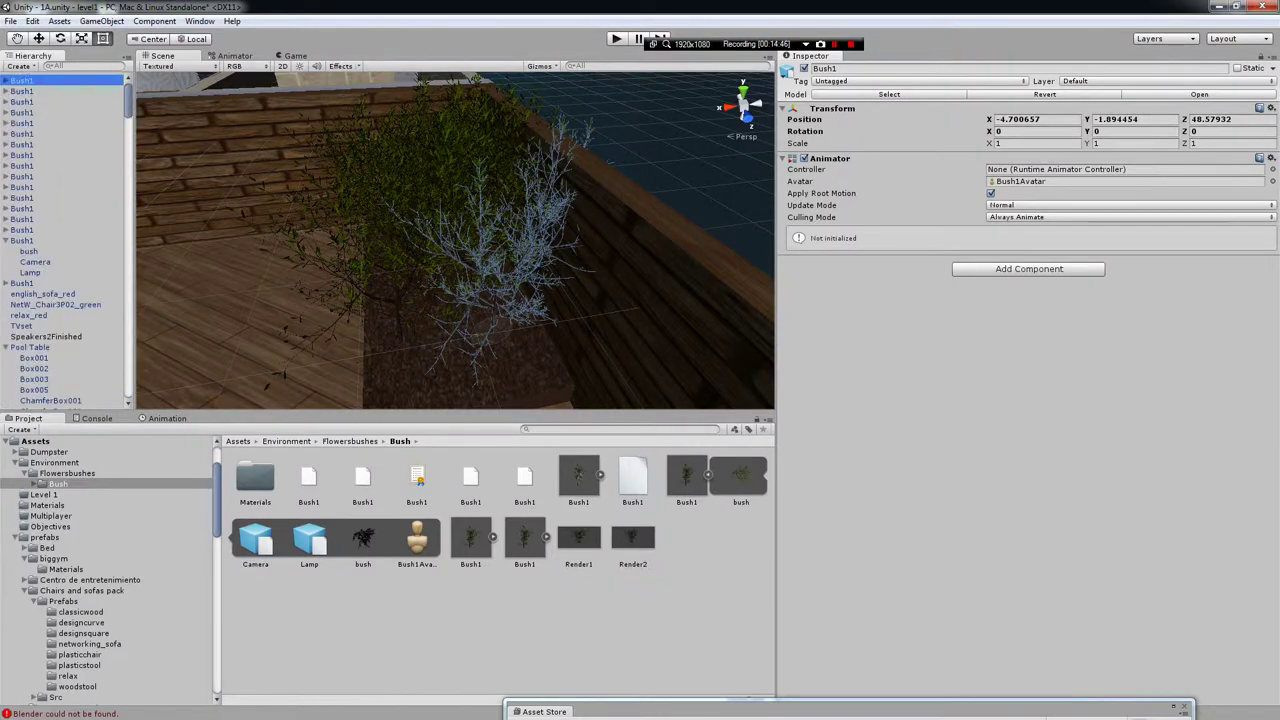
- Select all 16 bush copies and slide them along Z with the Move tool
key(shift+Down)
key(shift+Down)
key(shift+Down)
key(shift+Down)
key(shift+Down)
key(shift+Down)
key(shift+Down)
key(shift+Down)
key(shift+Down)
key(shift+Down)
key(shift+Down)
key(shift+Down)
key(shift+Down)
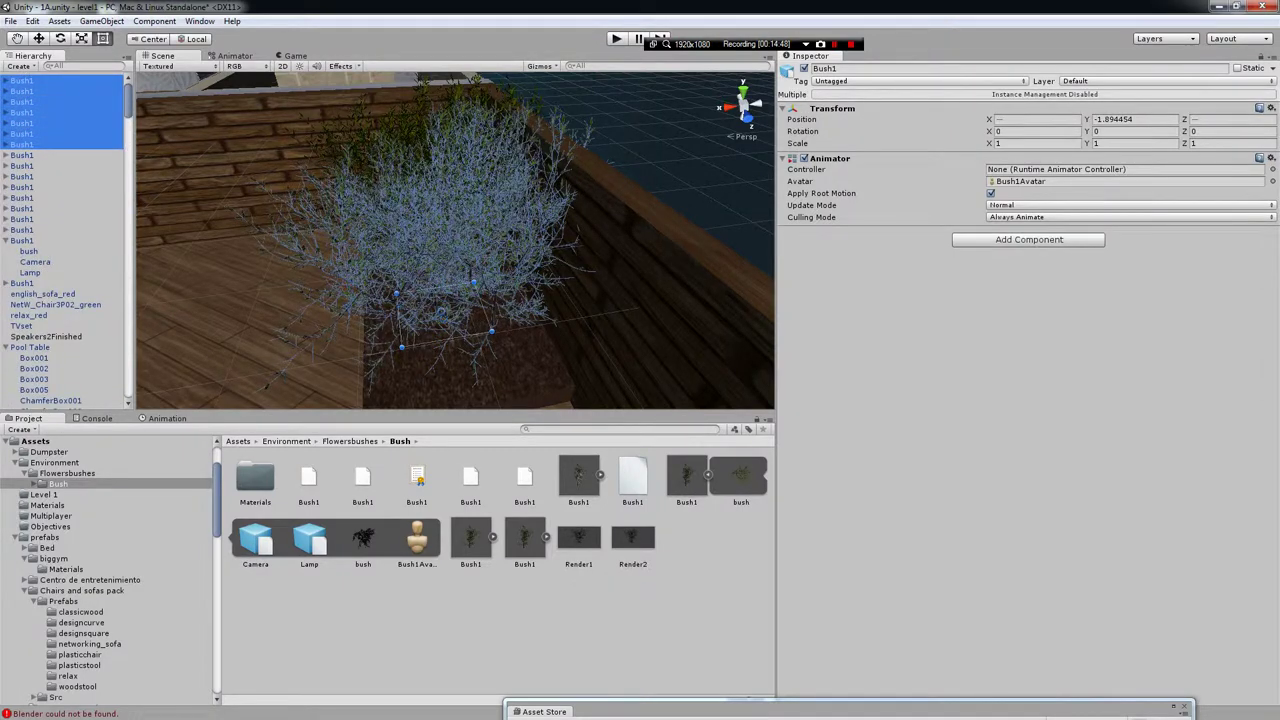
key(shift+Down)
key(shift+Down)
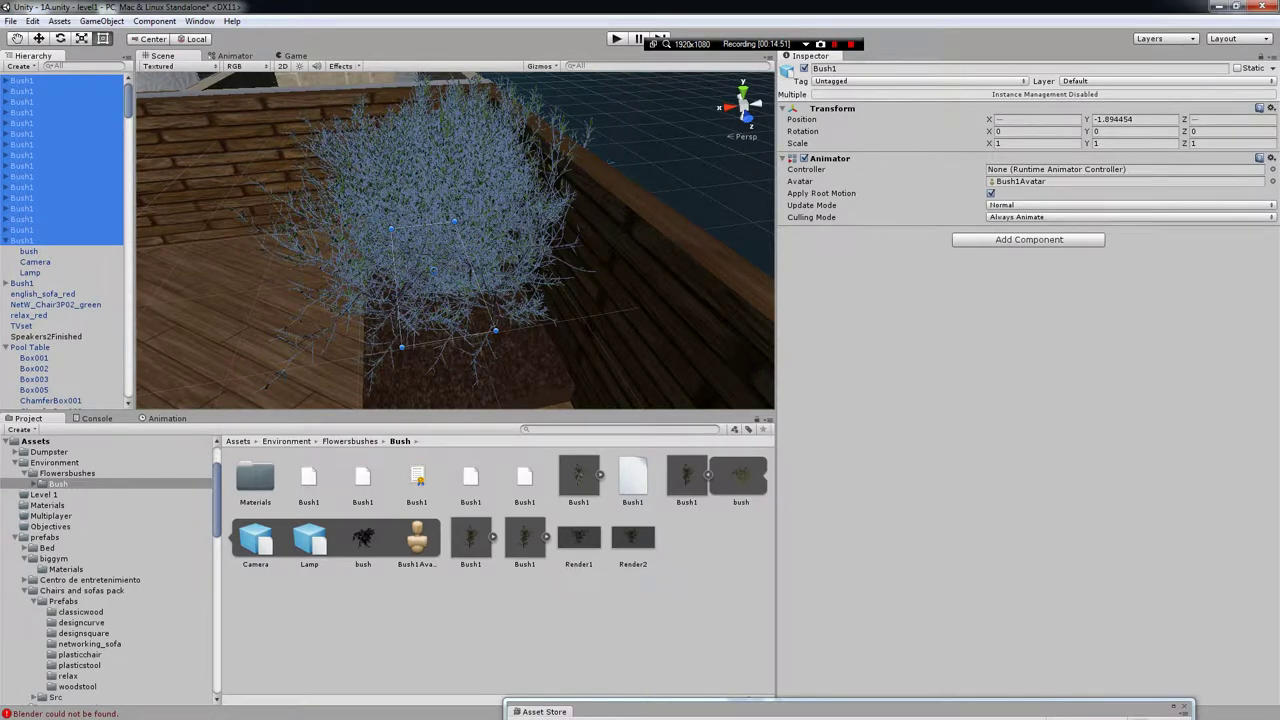
key(w)
drag(450, 228, 464, 270)
right_drag(464, 270, 415, 245)
- Select three individual bushes and shift them left along the planter by the brick wall
click(22, 123)
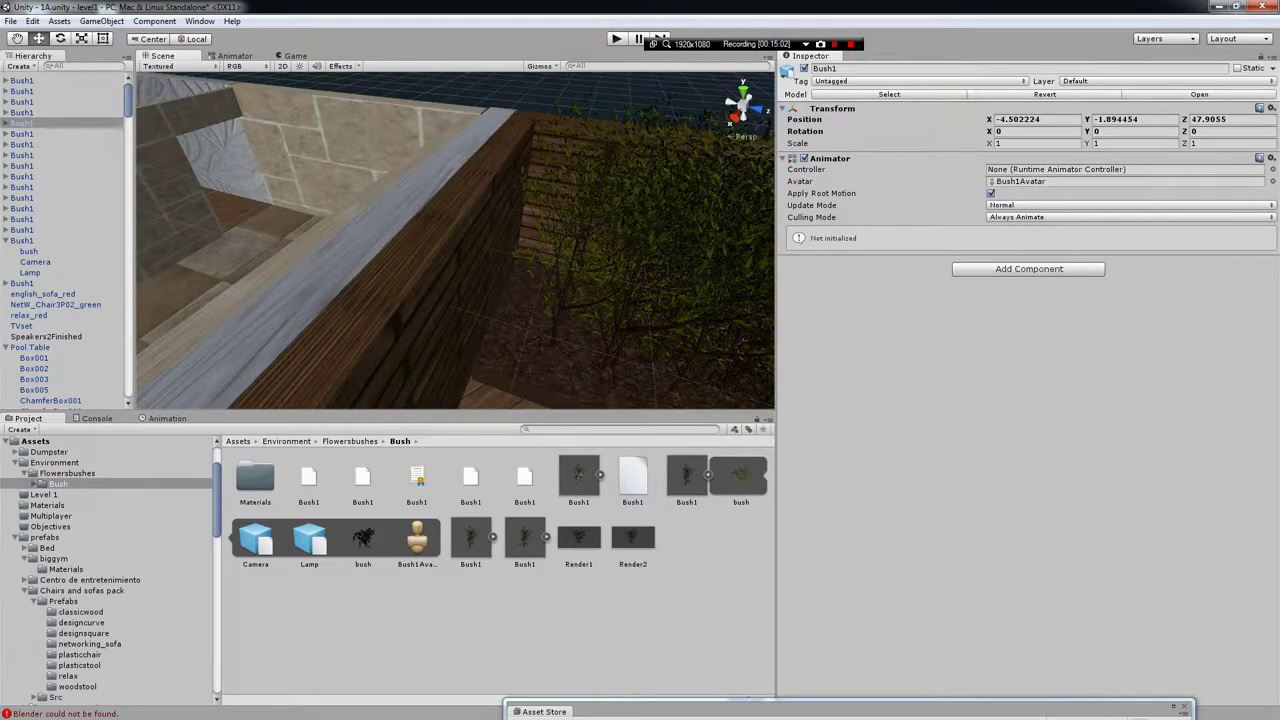
click(600, 255)
shift+click(690, 290)
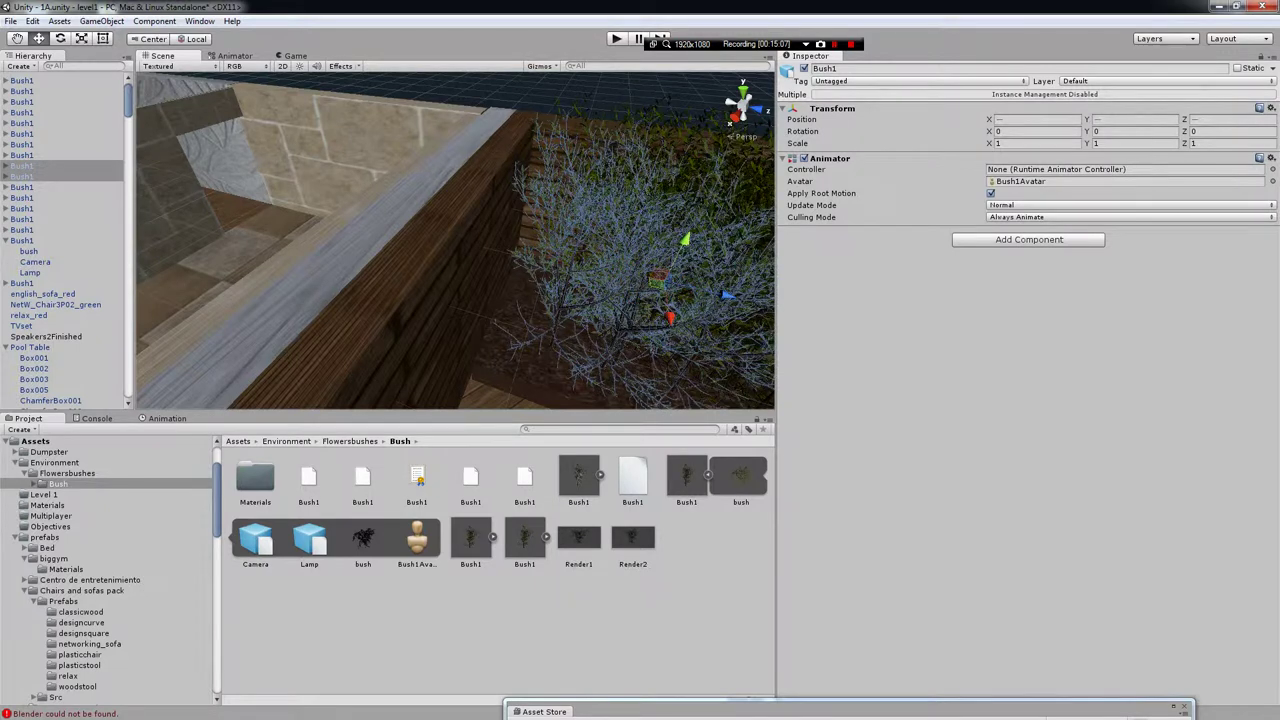
shift+click(650, 130)
shift+click(690, 160)
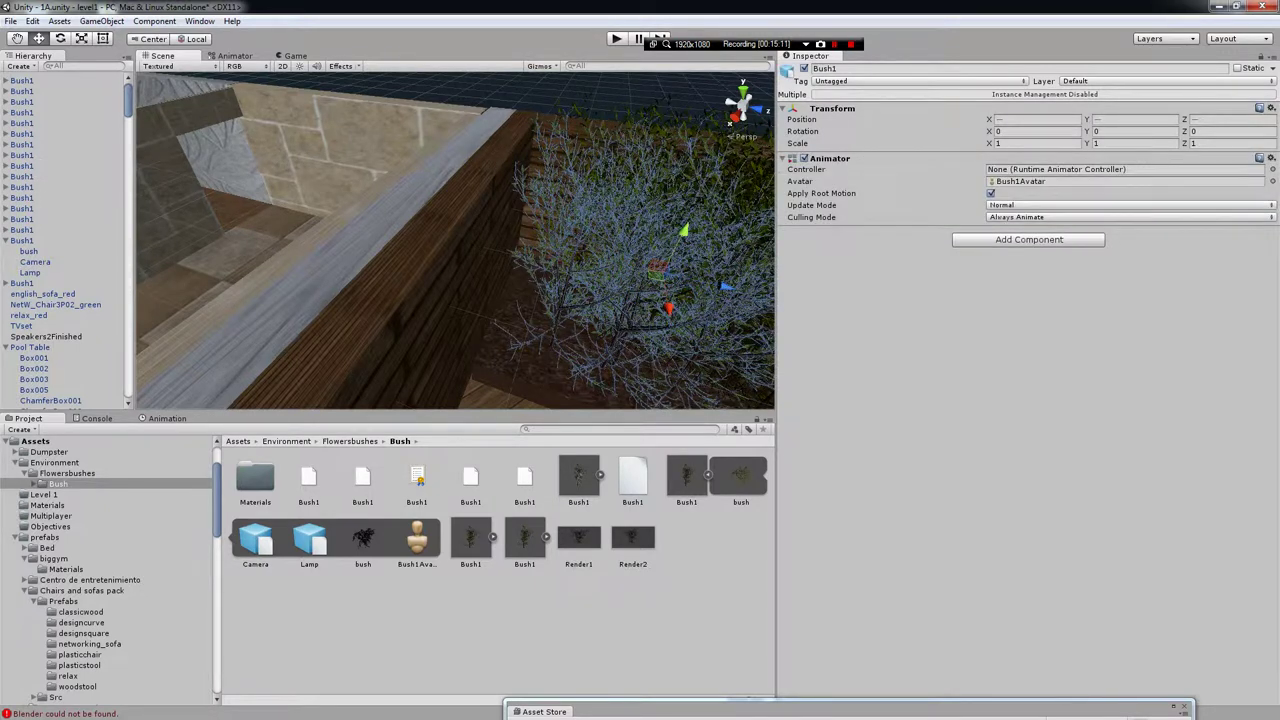
drag(726, 287, 684, 277)
right_drag(684, 277, 585, 260)
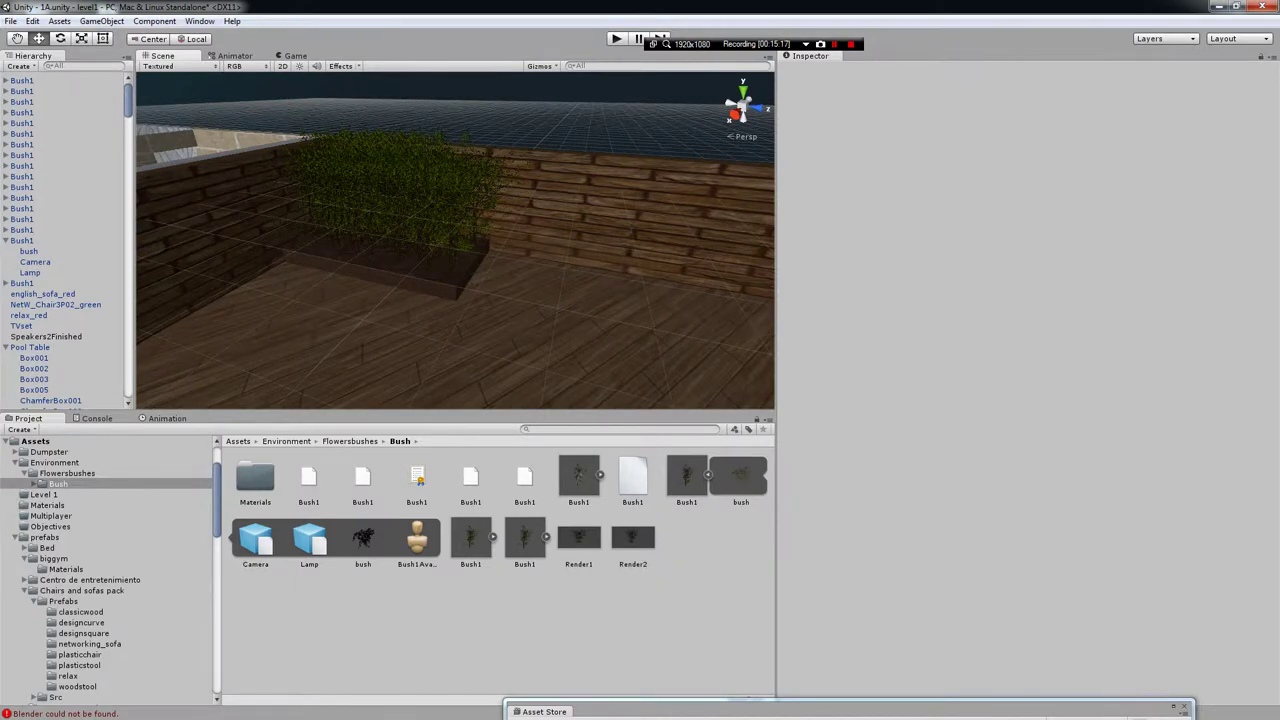
- Play the level and walk the corridors, through the dark doorway, and into the planter bushes
key(ctrl+p)
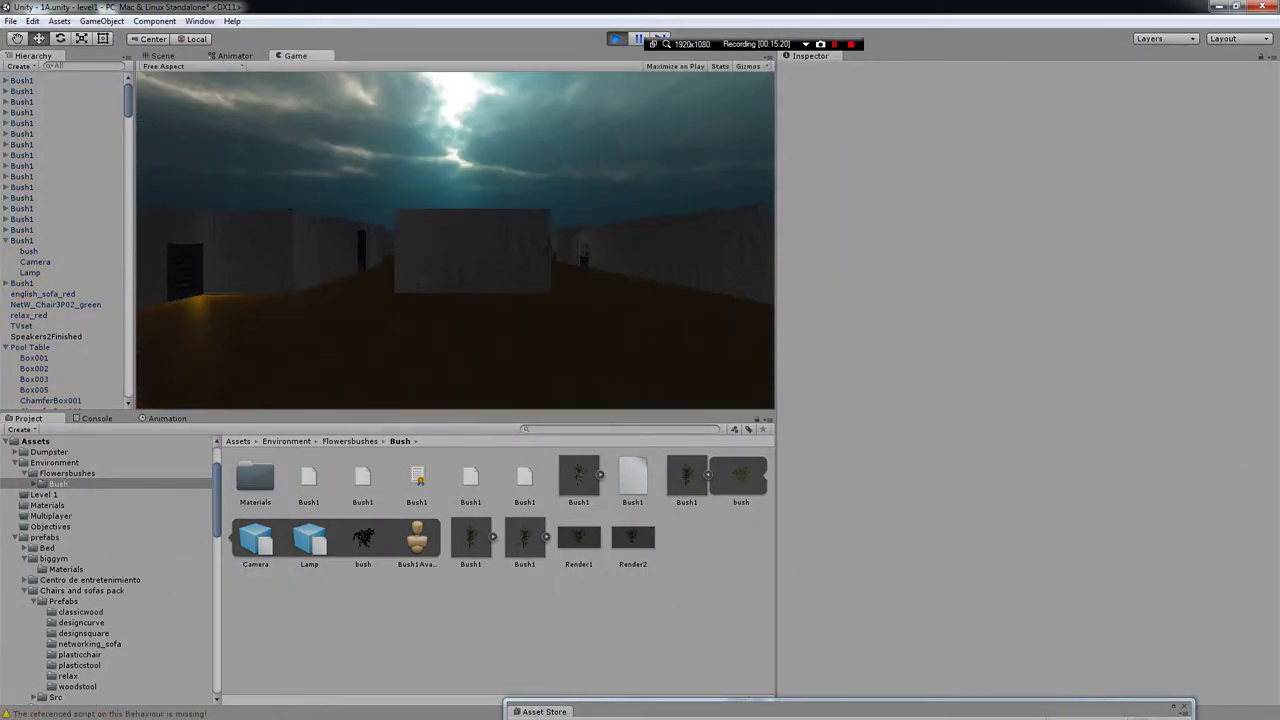
key(w)
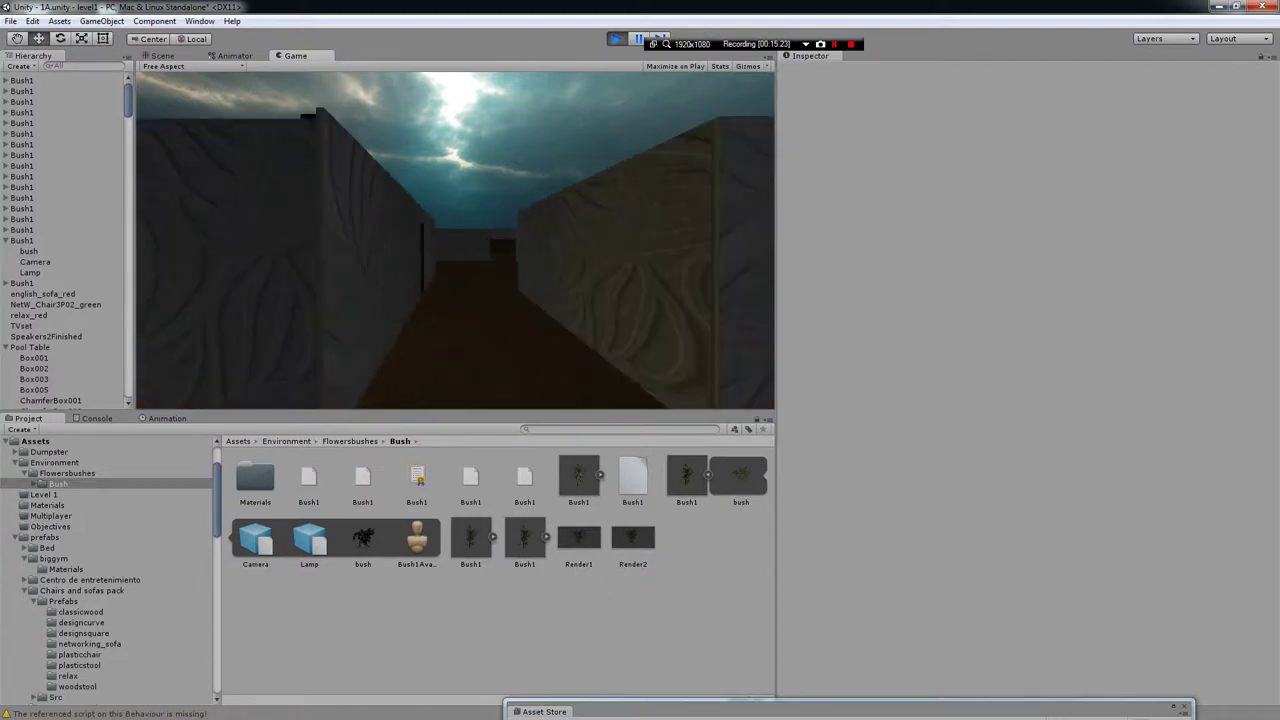
key(w)
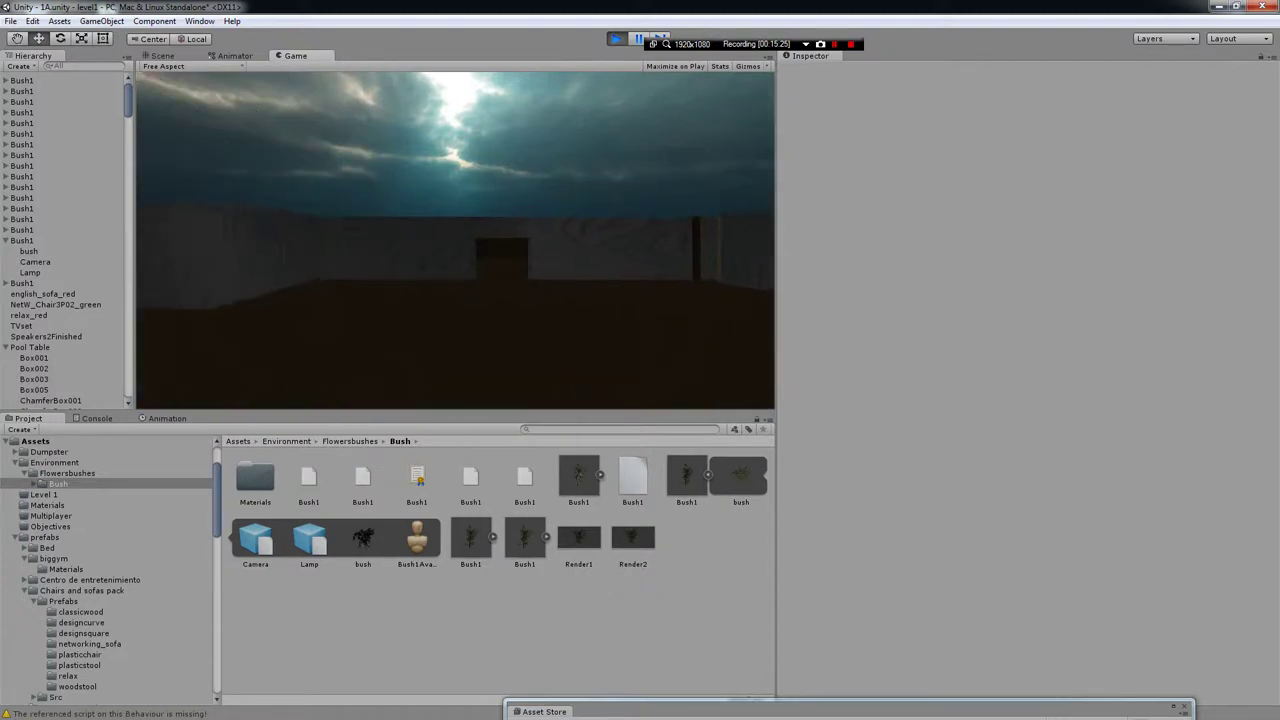
key(w)
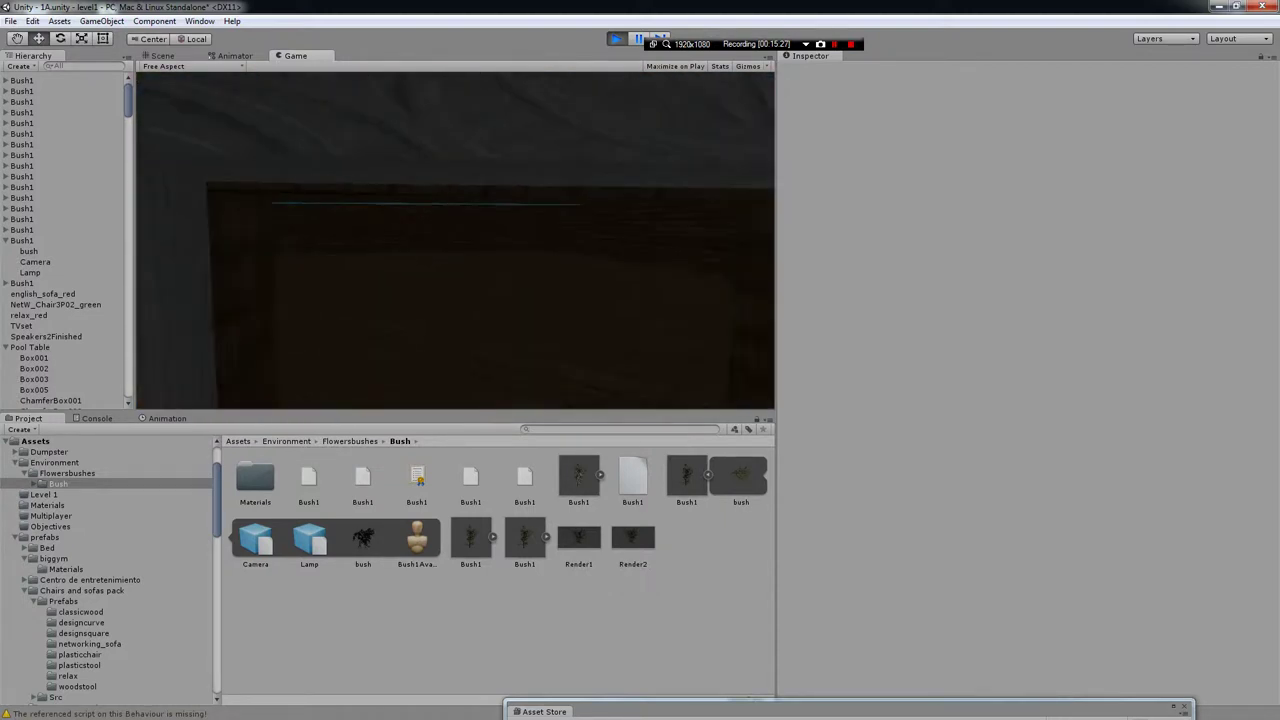
key(w)
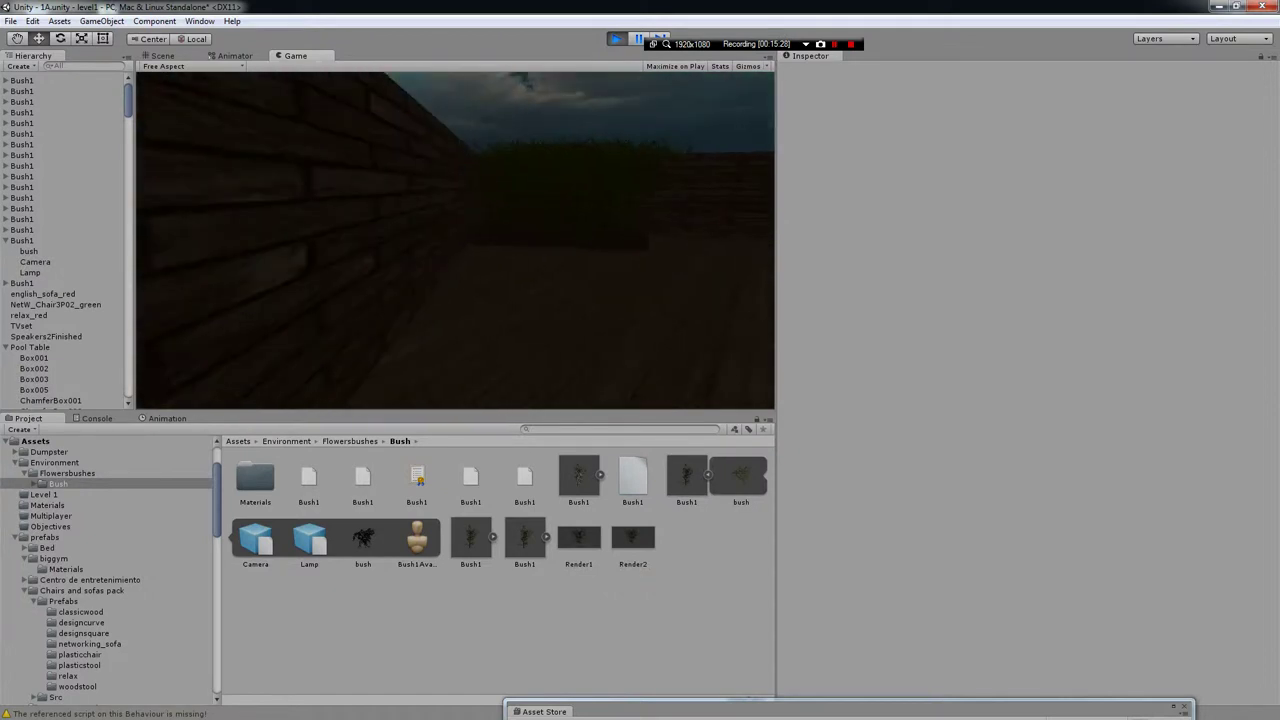
key(w)
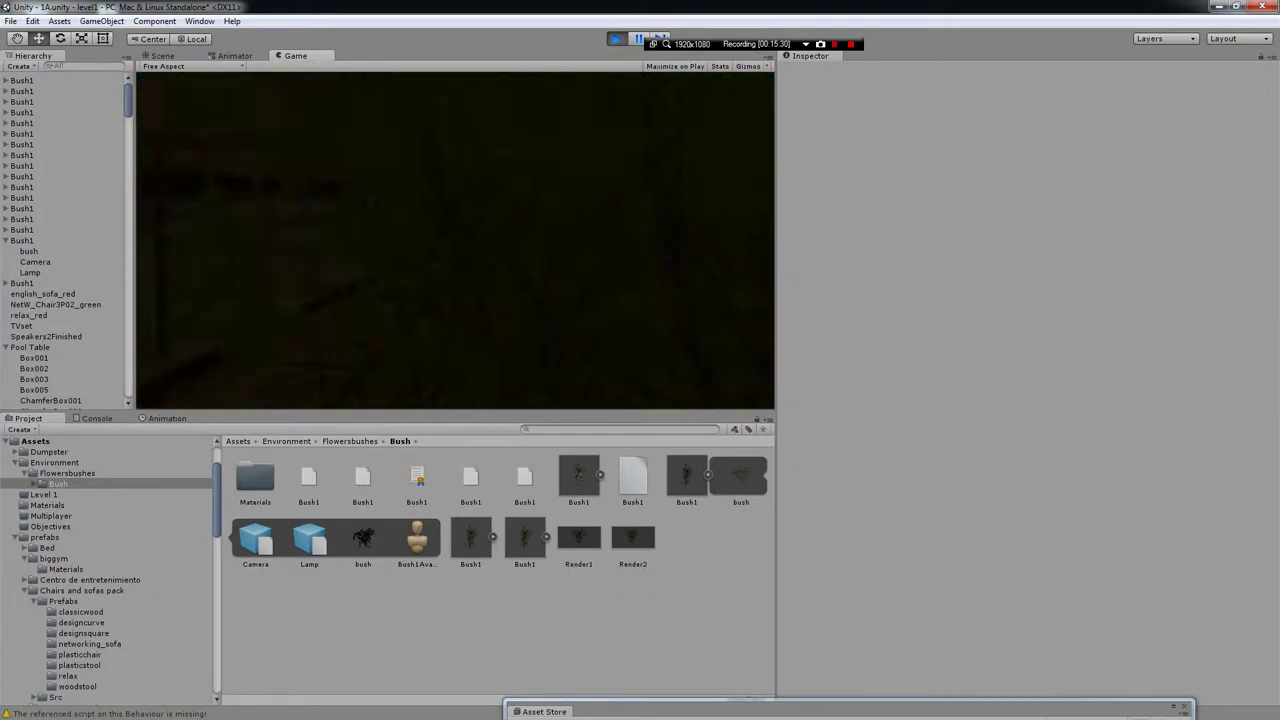
key(w)
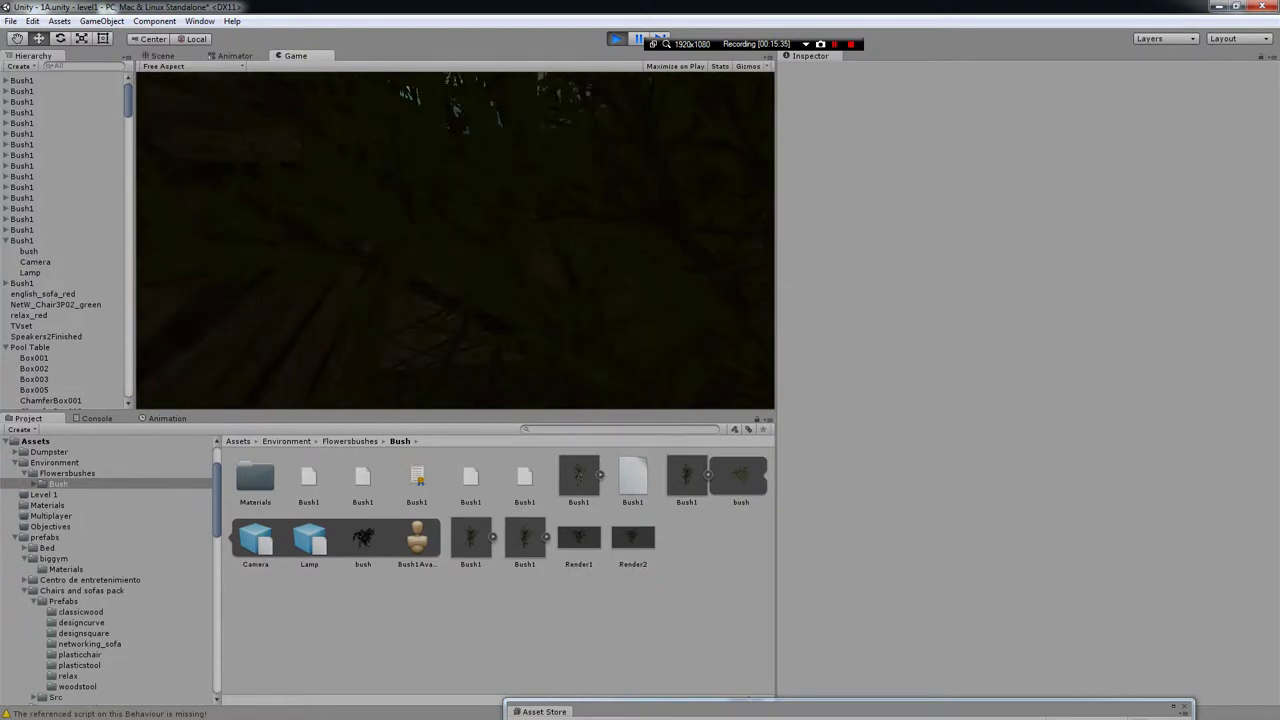
key(w)
key(w)
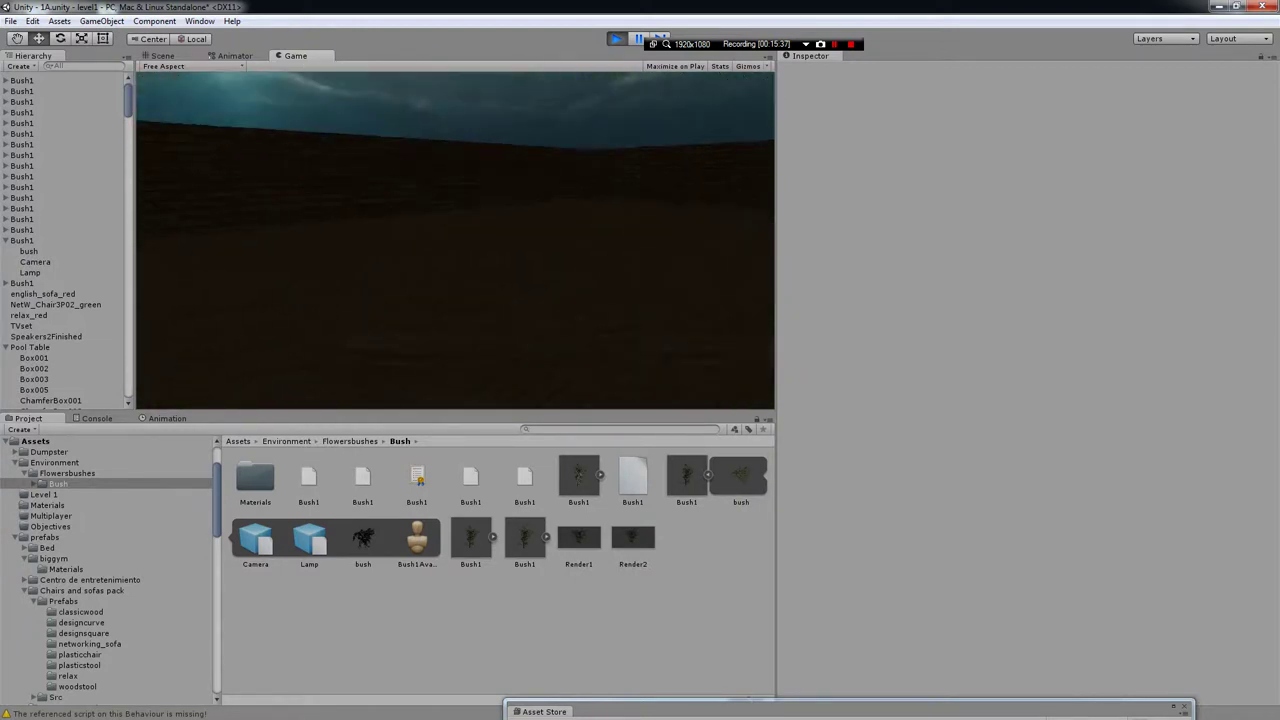
key(w)
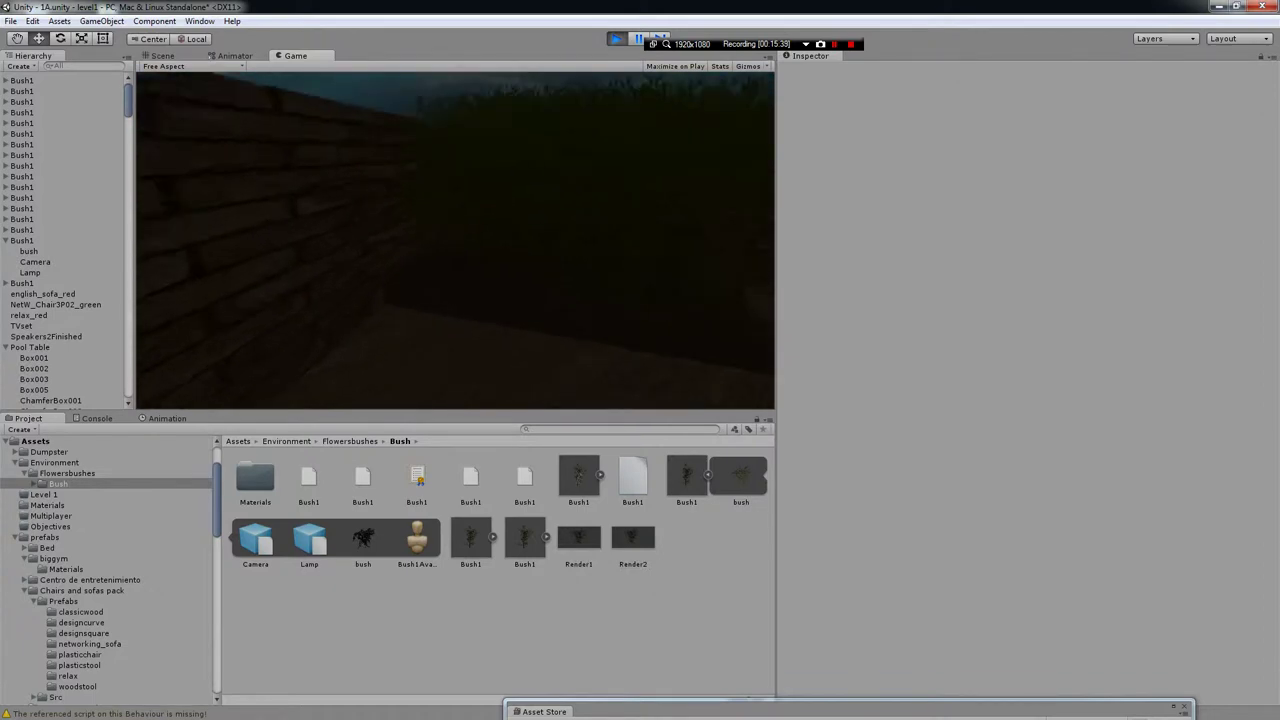
key(w)
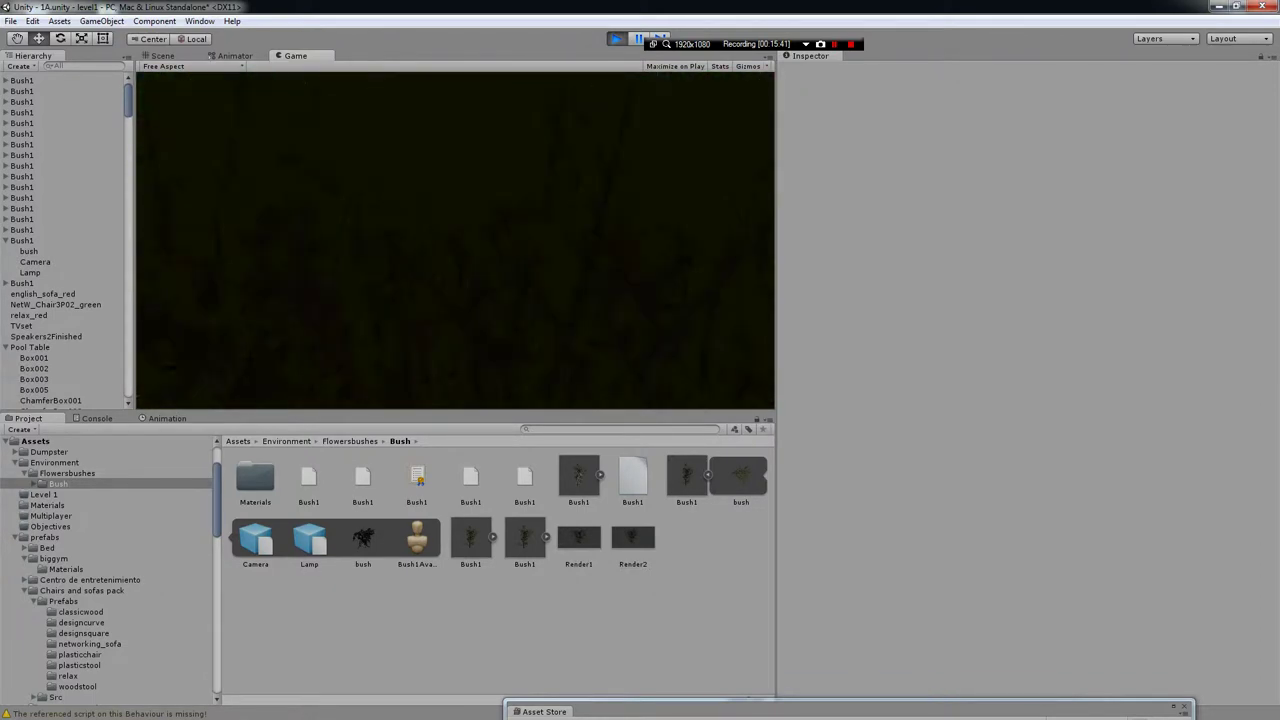
key(w)
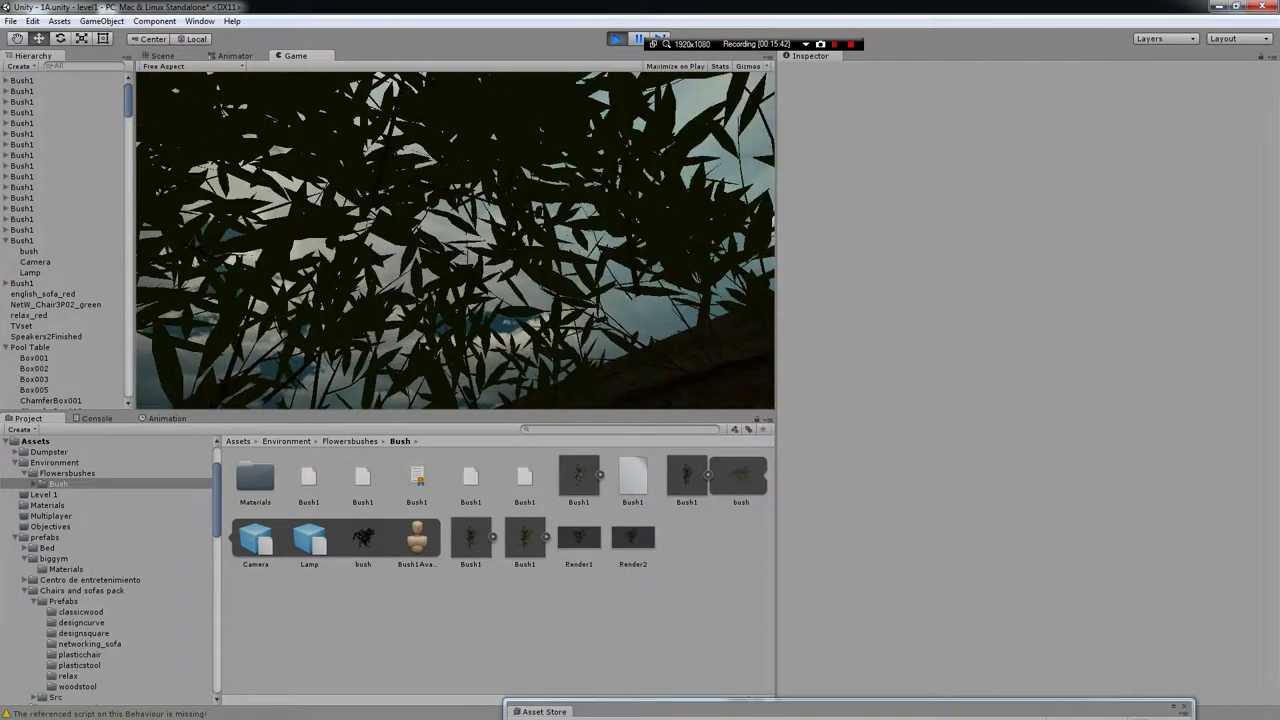
key(ctrl+1)
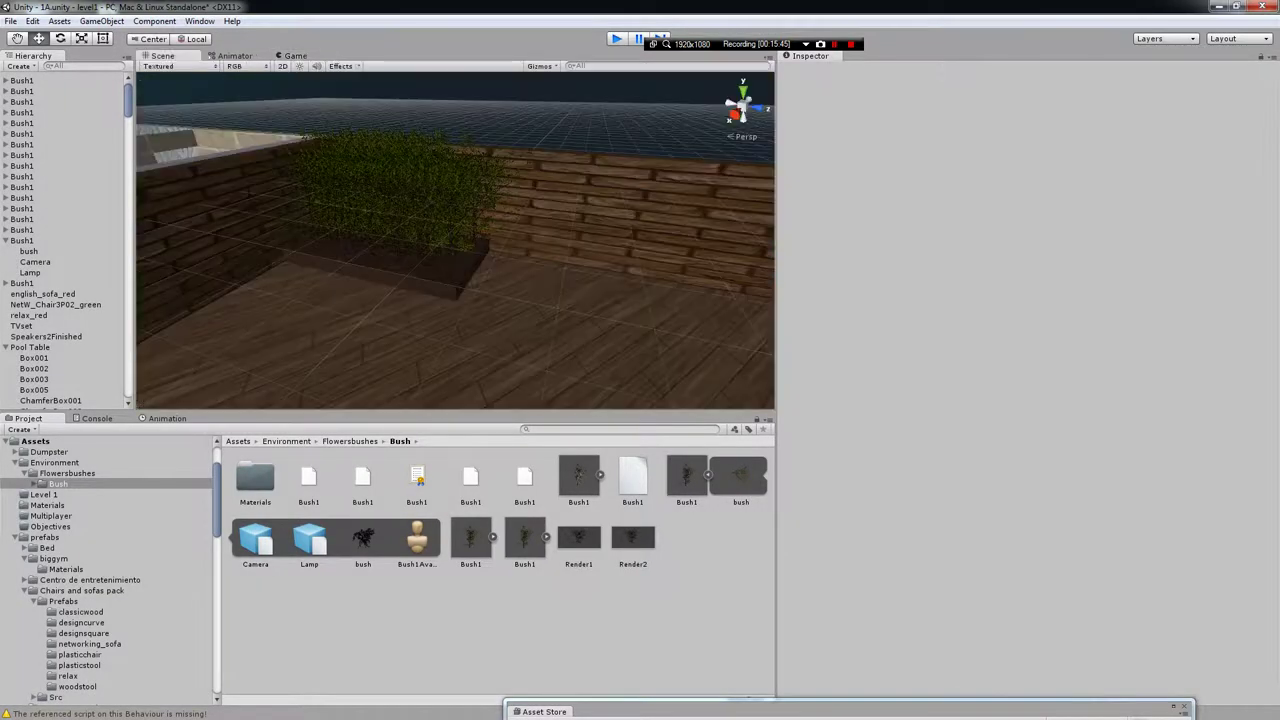
key(w)
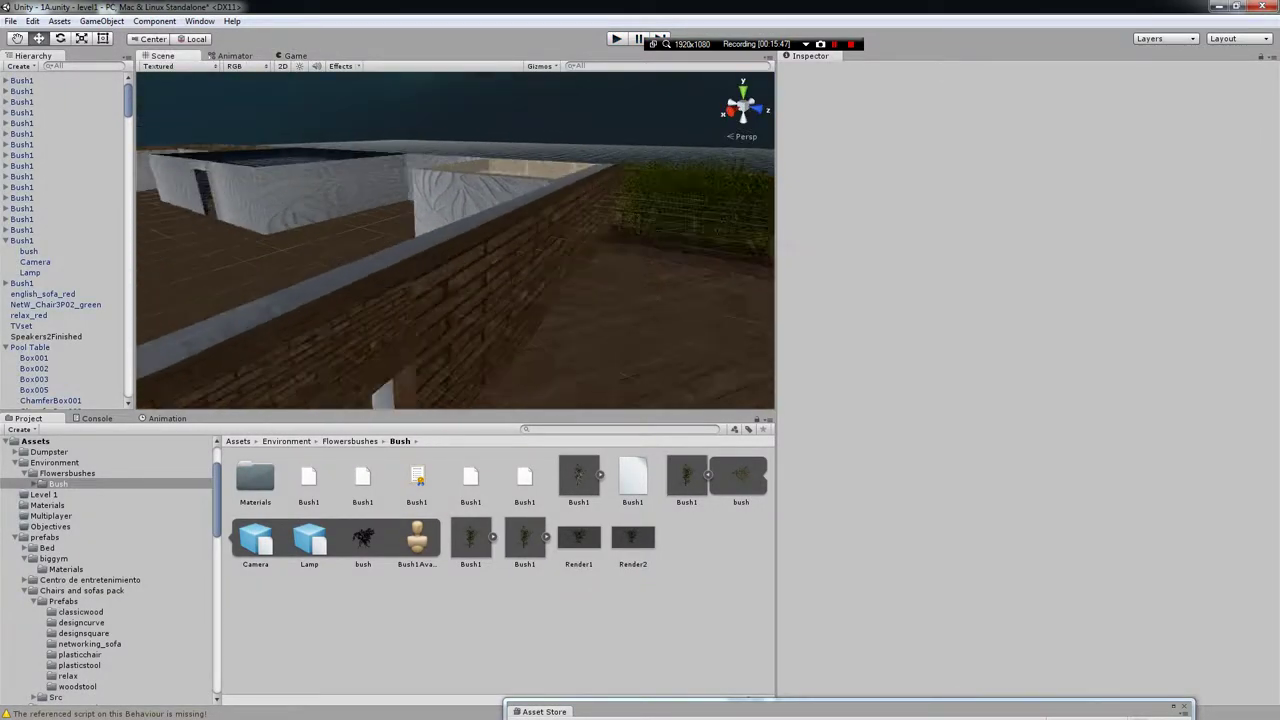
key(w)
click(455, 258)
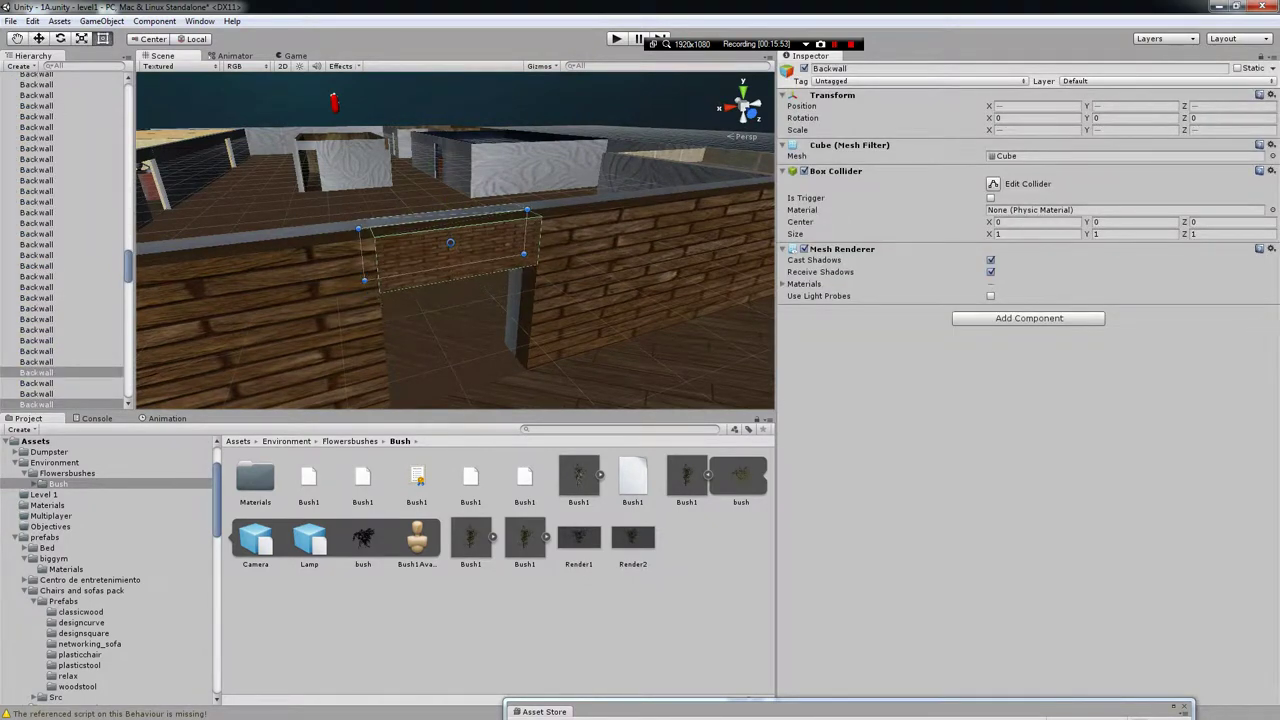
right_drag(455, 240, 424, 238)
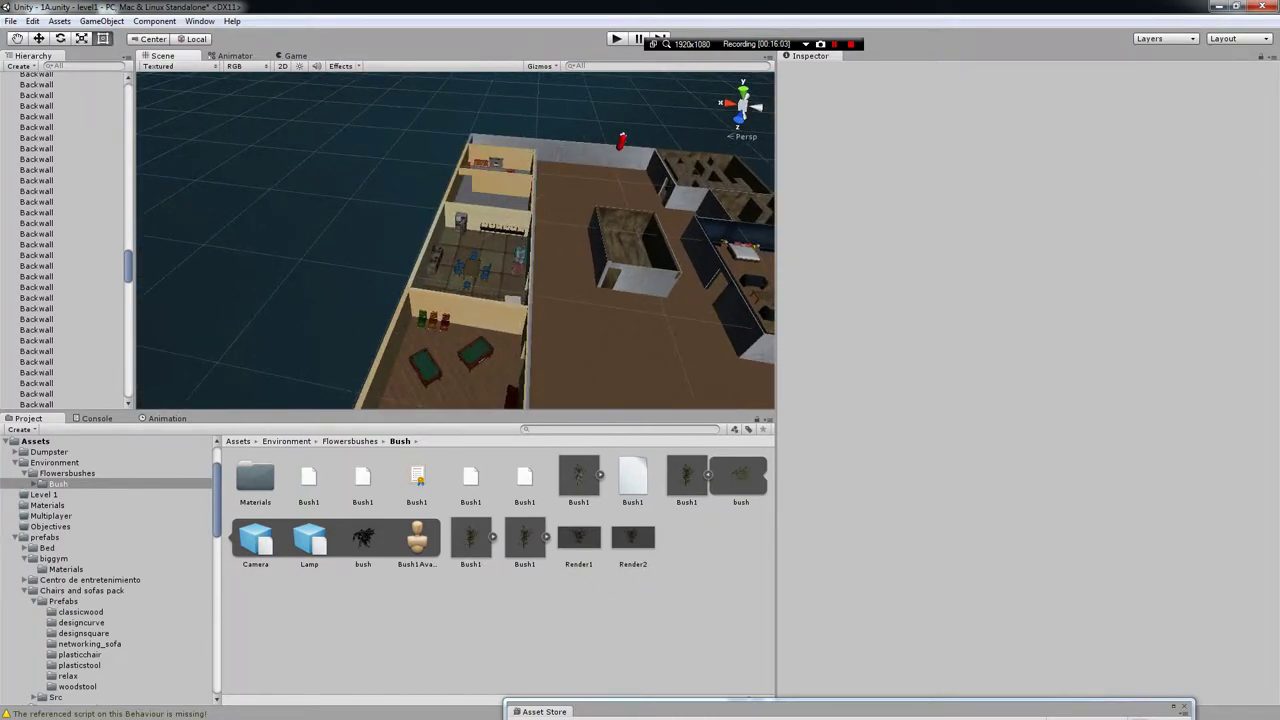
- Lower the First Person Controller to Y -1.3625, then zoom out to a building overview
click(621, 140)
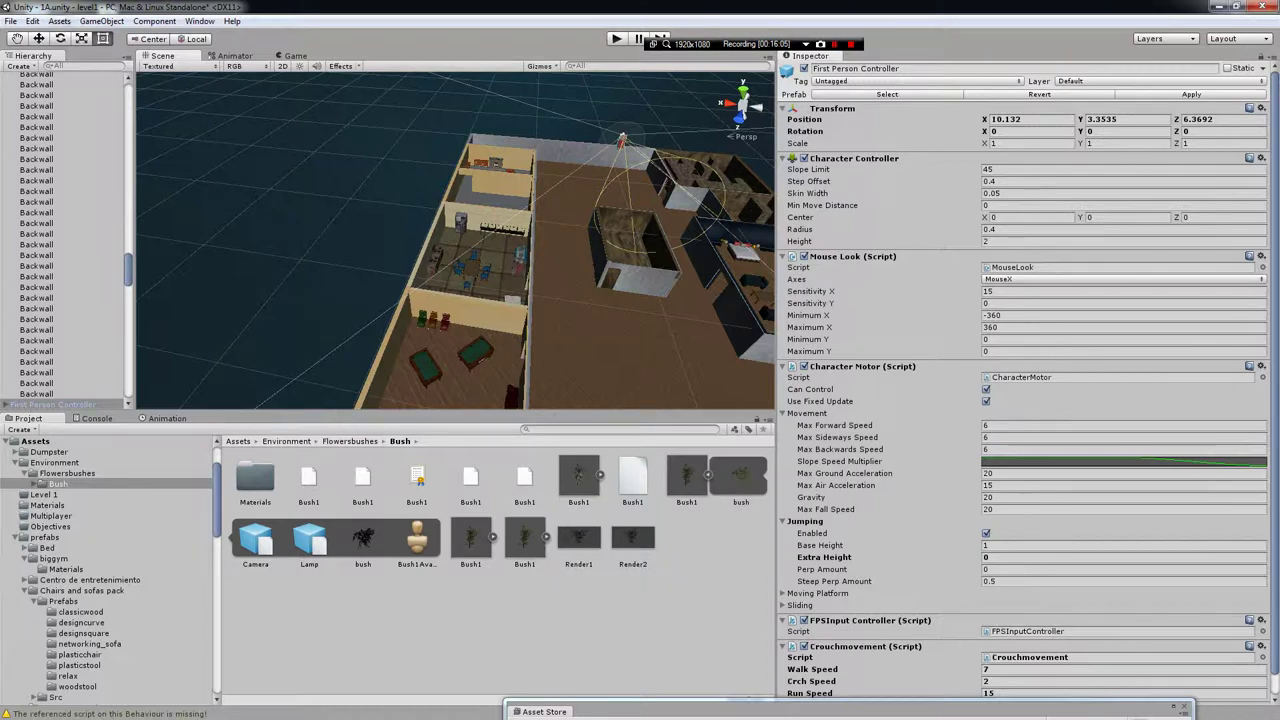
drag(638, 95, 624, 132)
key(f)
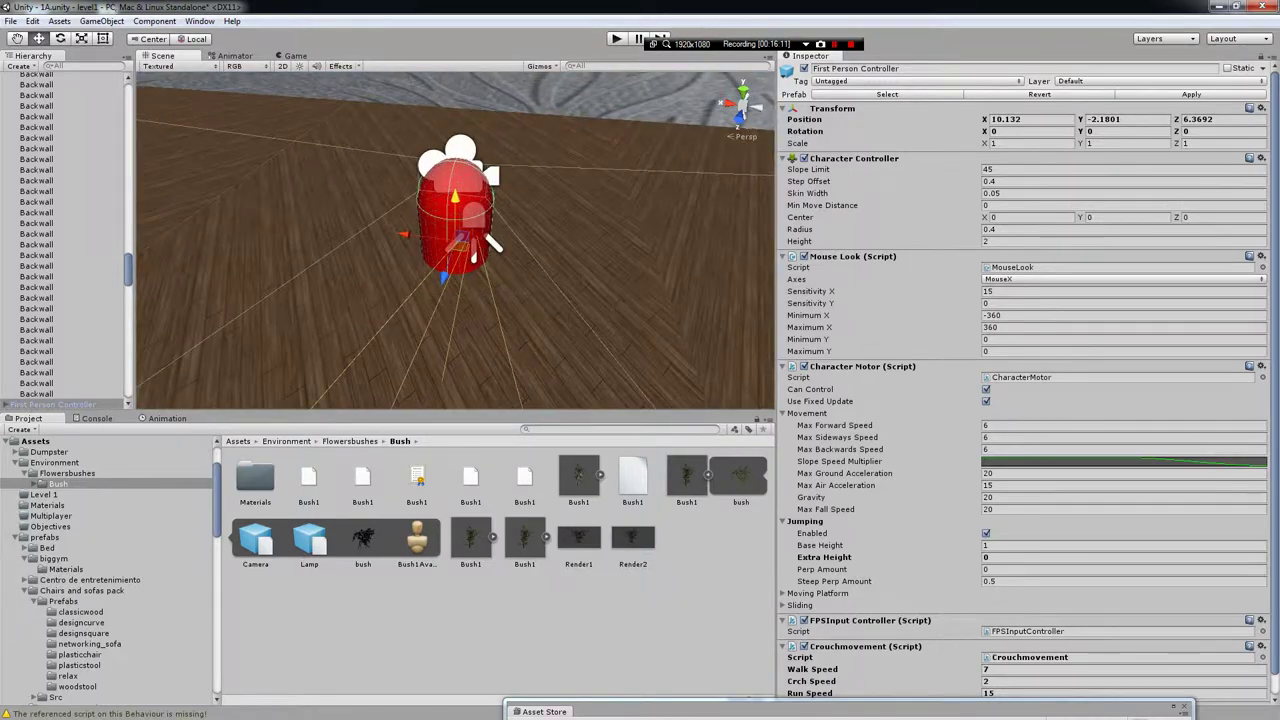
drag(492, 243, 530, 248)
scroll(487, 118, down, 3)
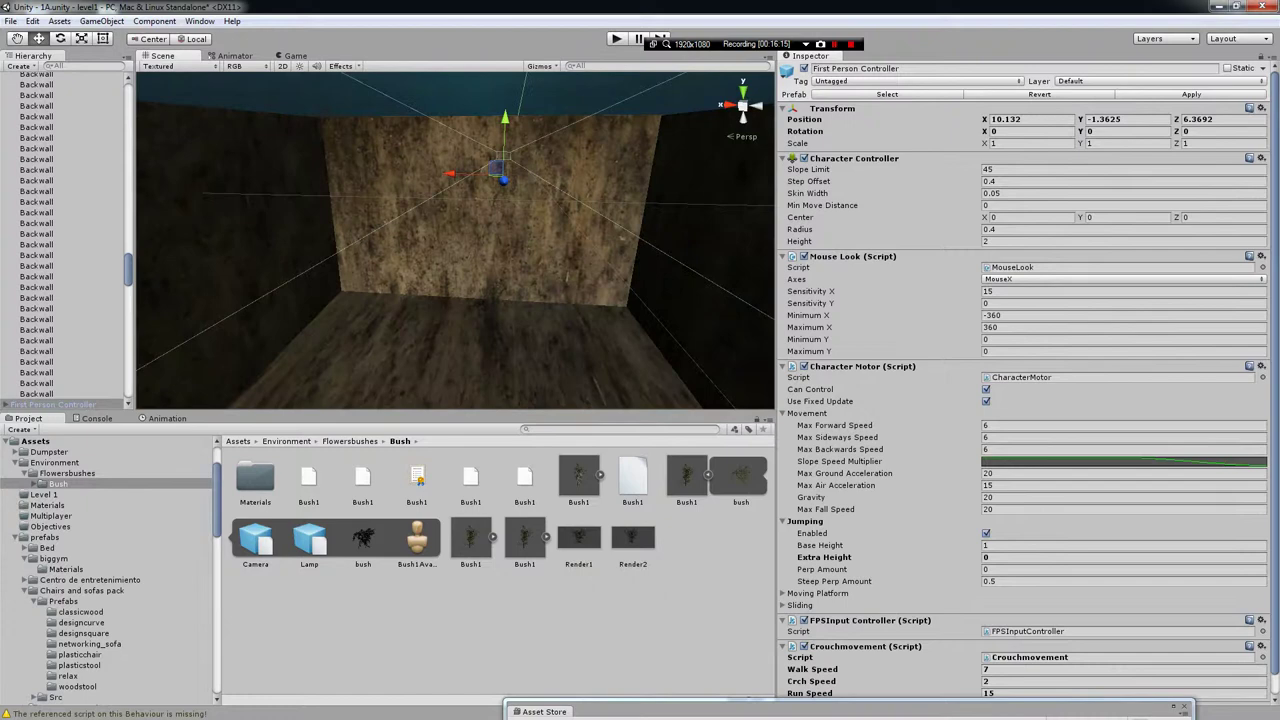
scroll(455, 240, down, 10)
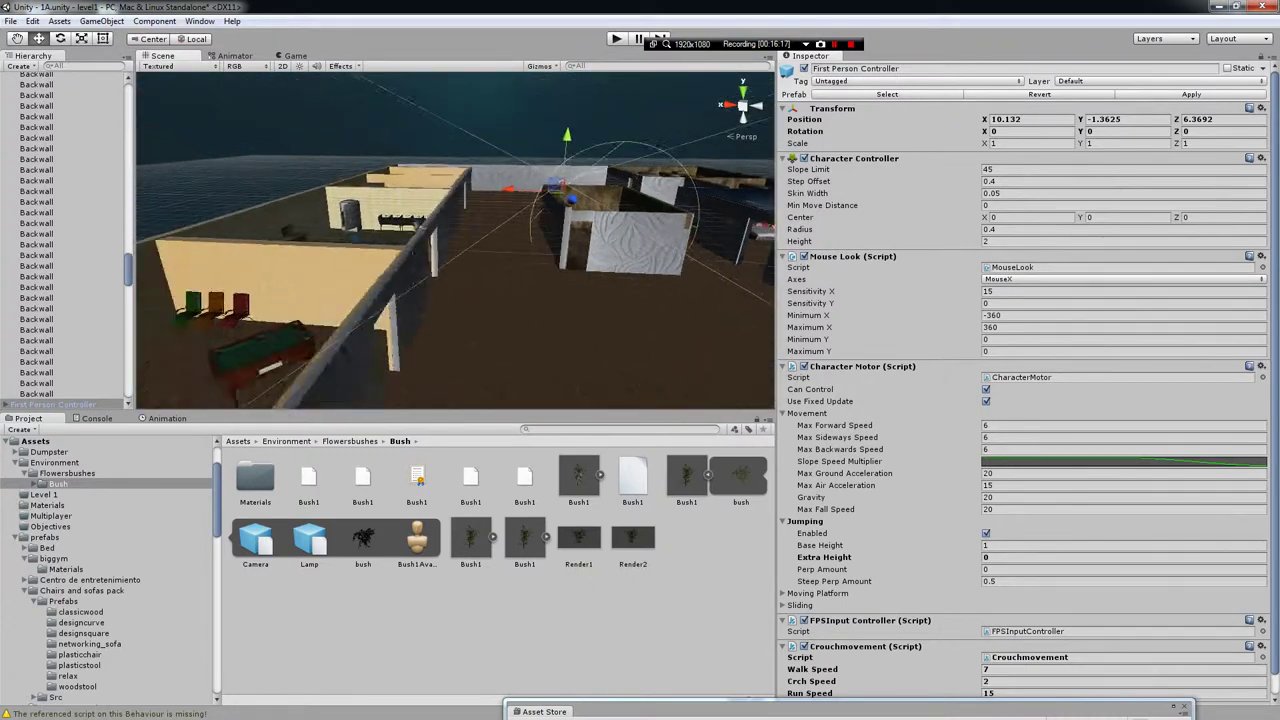
scroll(455, 240, down, 5)
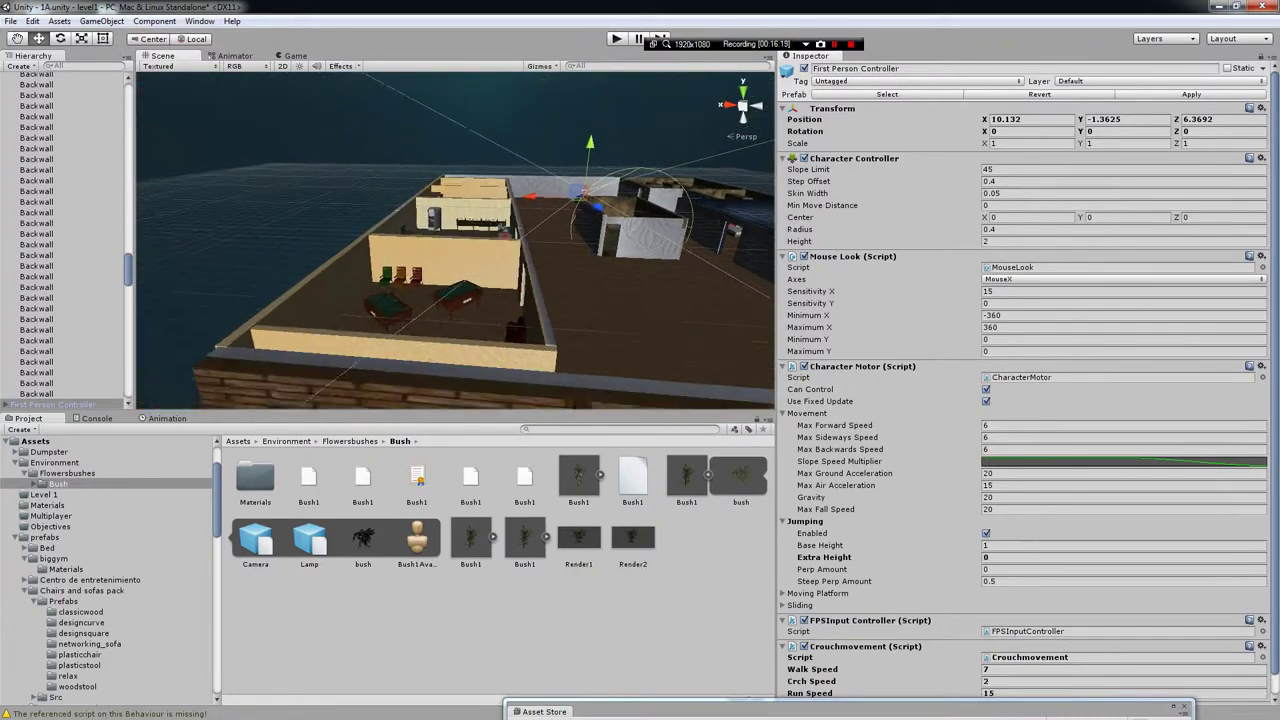
alt+drag(455, 240, 470, 238)
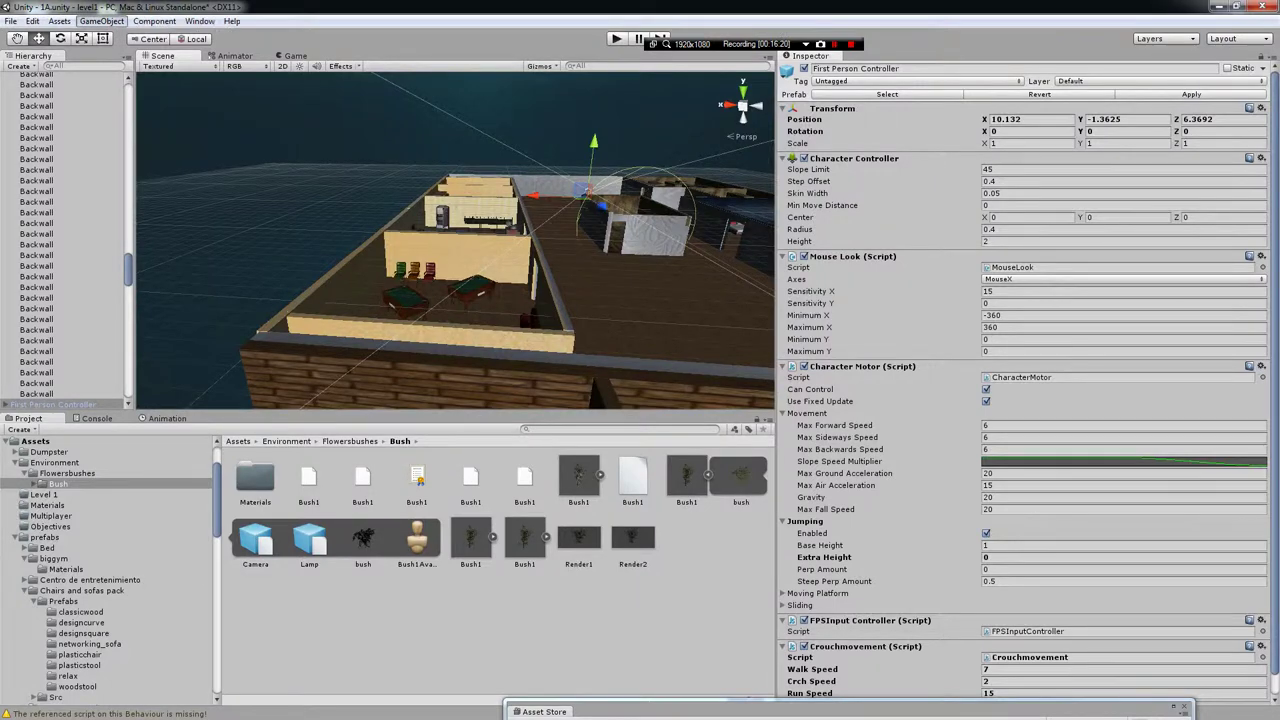
- Create a new Cube and move it onto the top of the wall
click(101, 21)
mouse_move(130, 65)
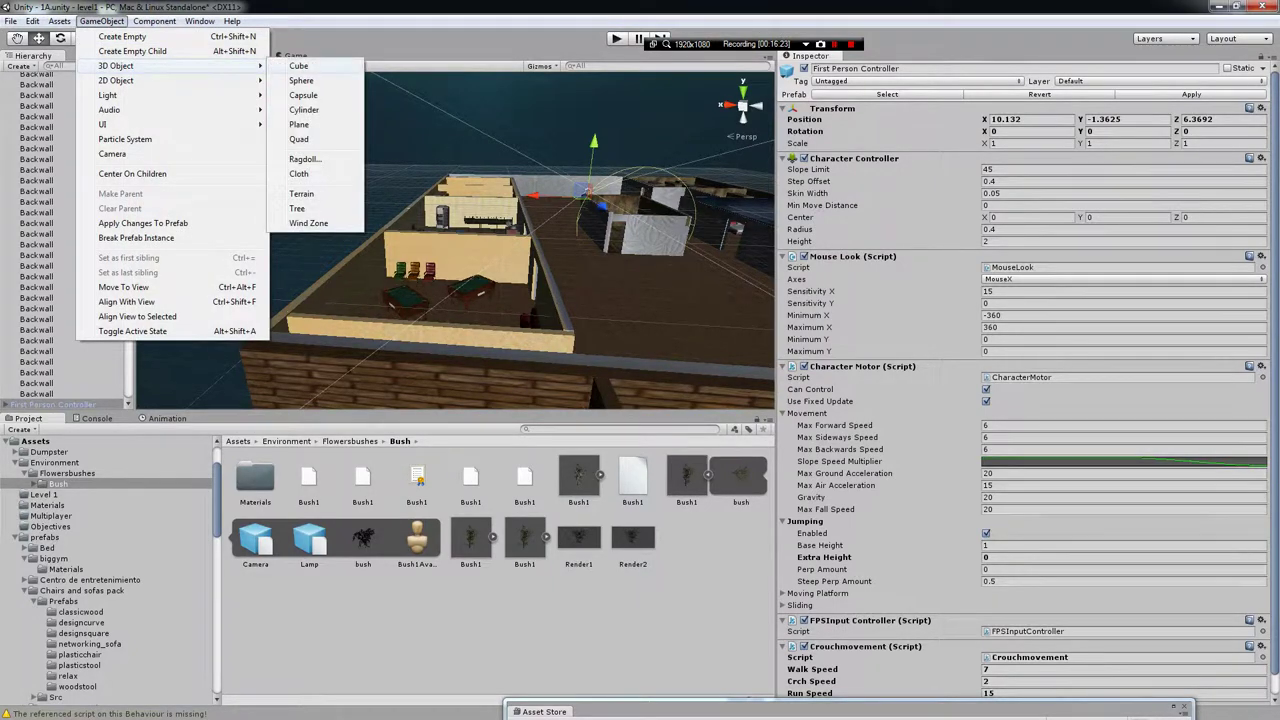
click(298, 65)
drag(448, 258, 395, 402)
drag(355, 363, 280, 257)
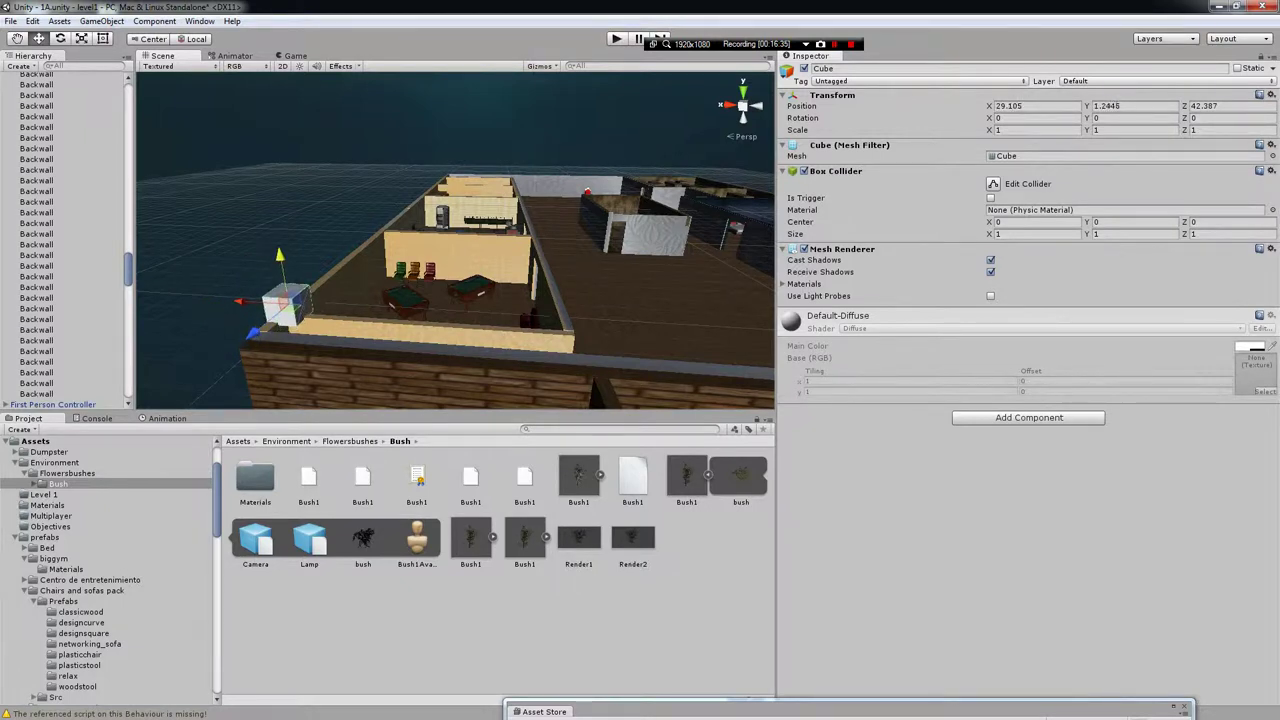
drag(253, 333, 218, 360)
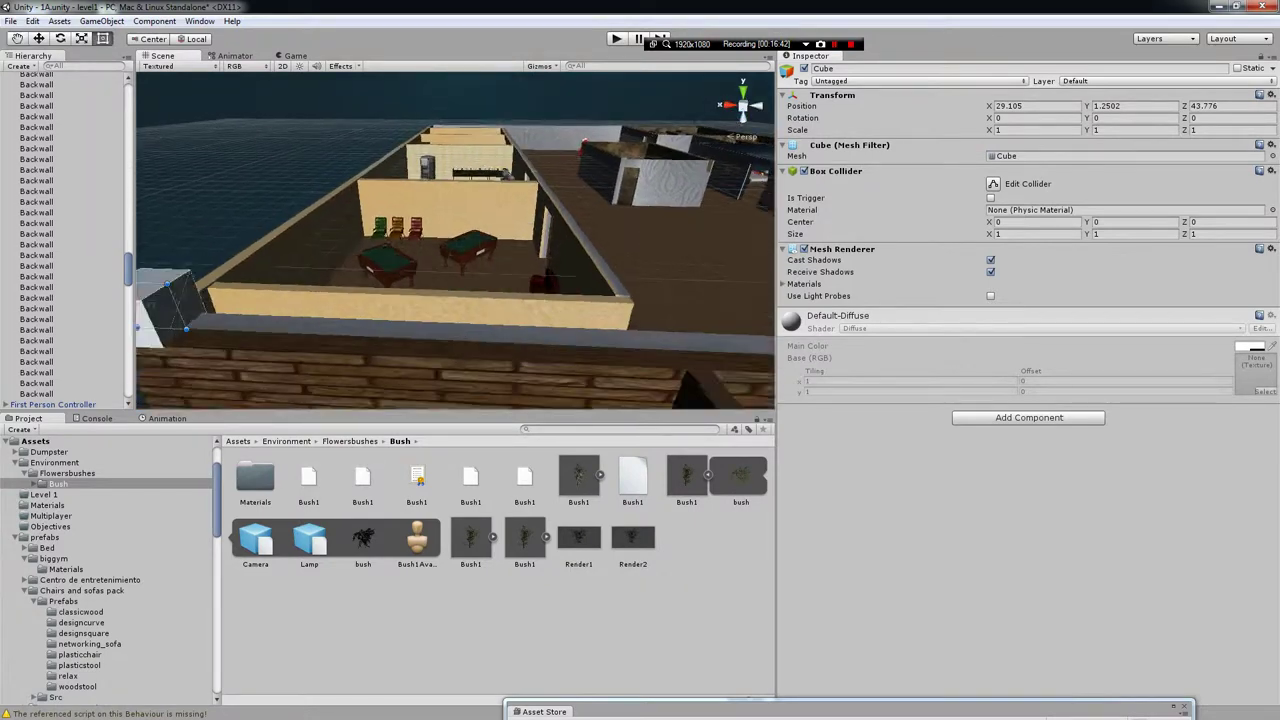
- Stretch the cube into a flat roof slab about 35.4 by 43.5 over the building
drag(293, 358, 609, 376)
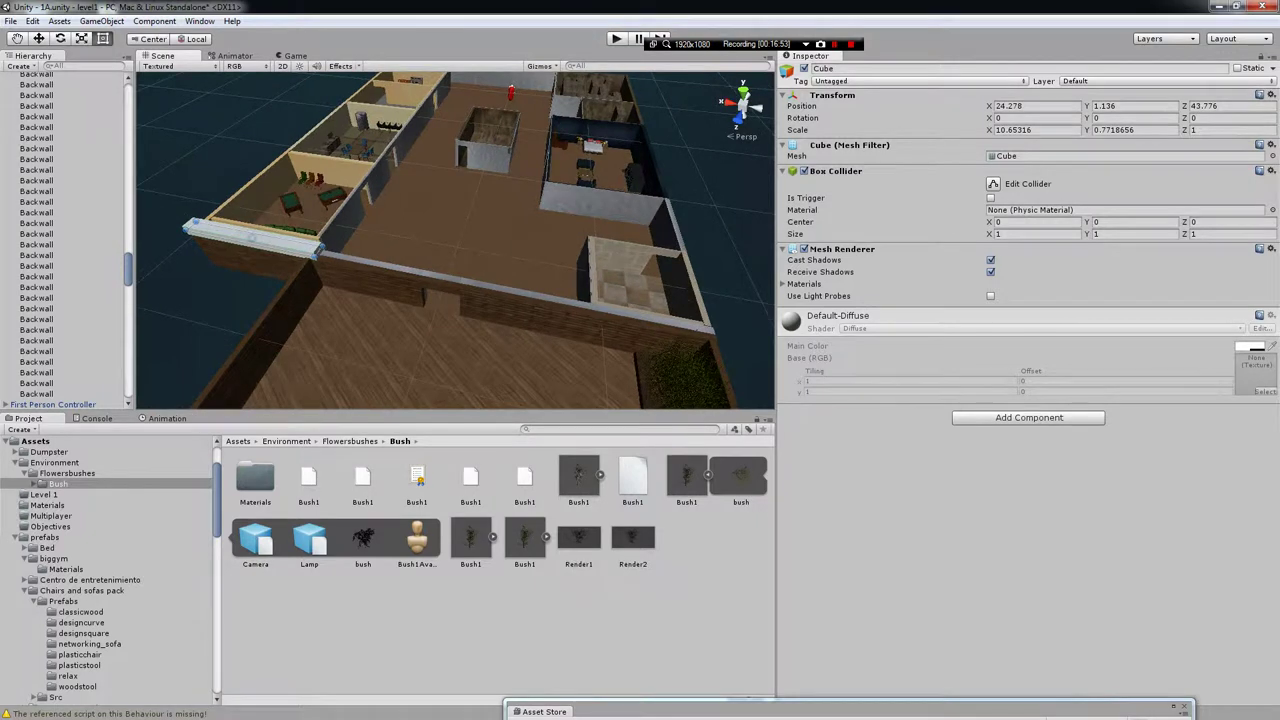
click(424, 280)
click(250, 232)
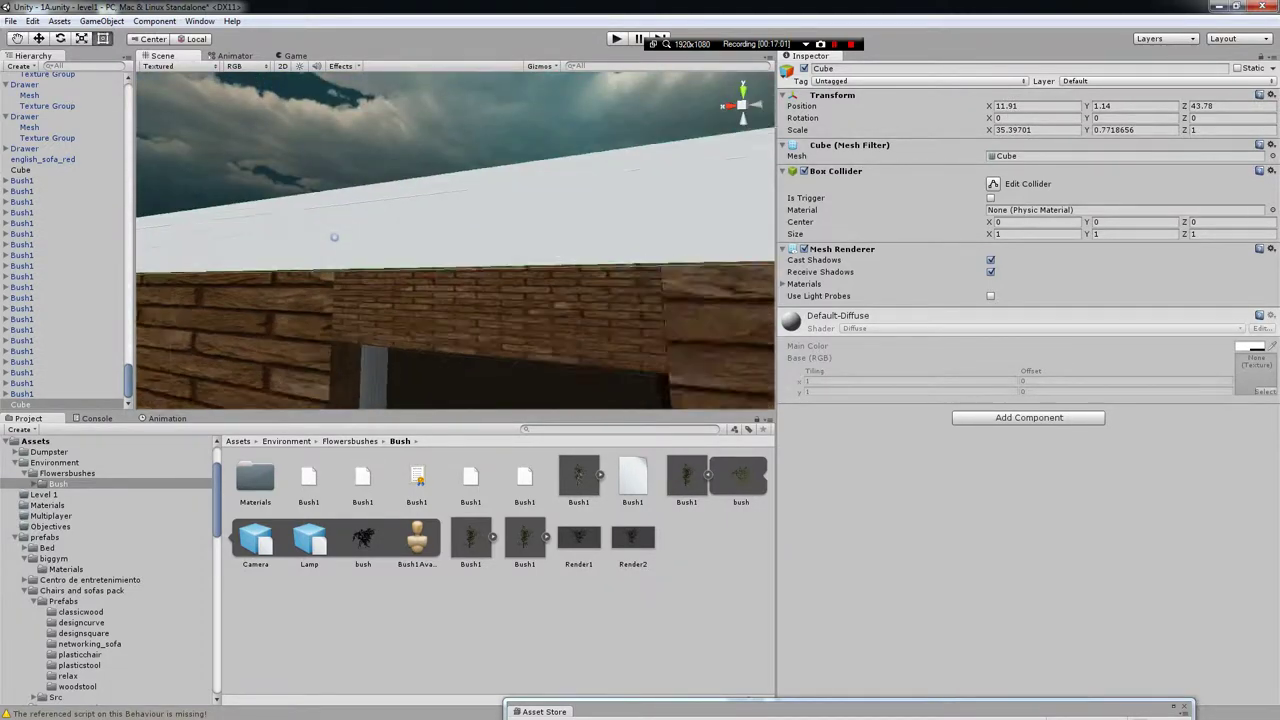
right_drag(337, 256, 375, 200)
key(w)
drag(480, 300, 245, 300)
right_drag(608, 316, 570, 316)
drag(535, 270, 300, 270)
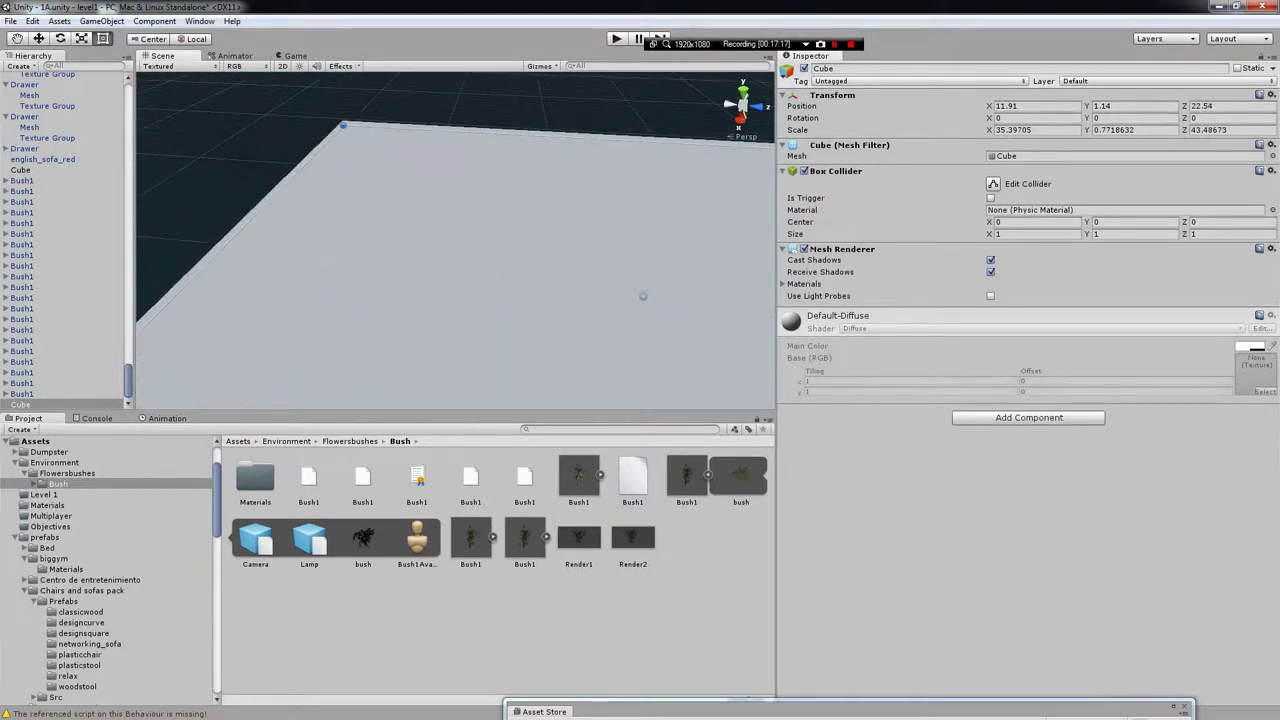
right_drag(728, 296, 770, 150)
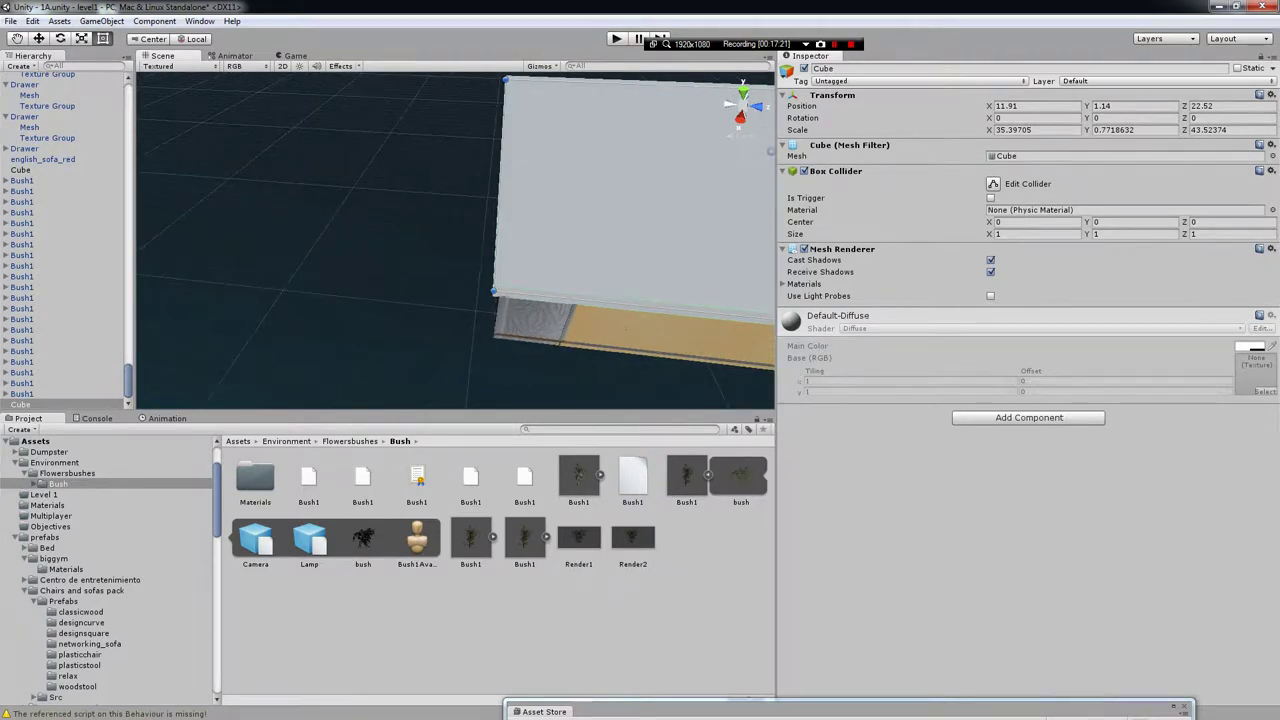
- Enter Play mode with Ctrl+P to test the level with its new roof
key(ctrl+p)
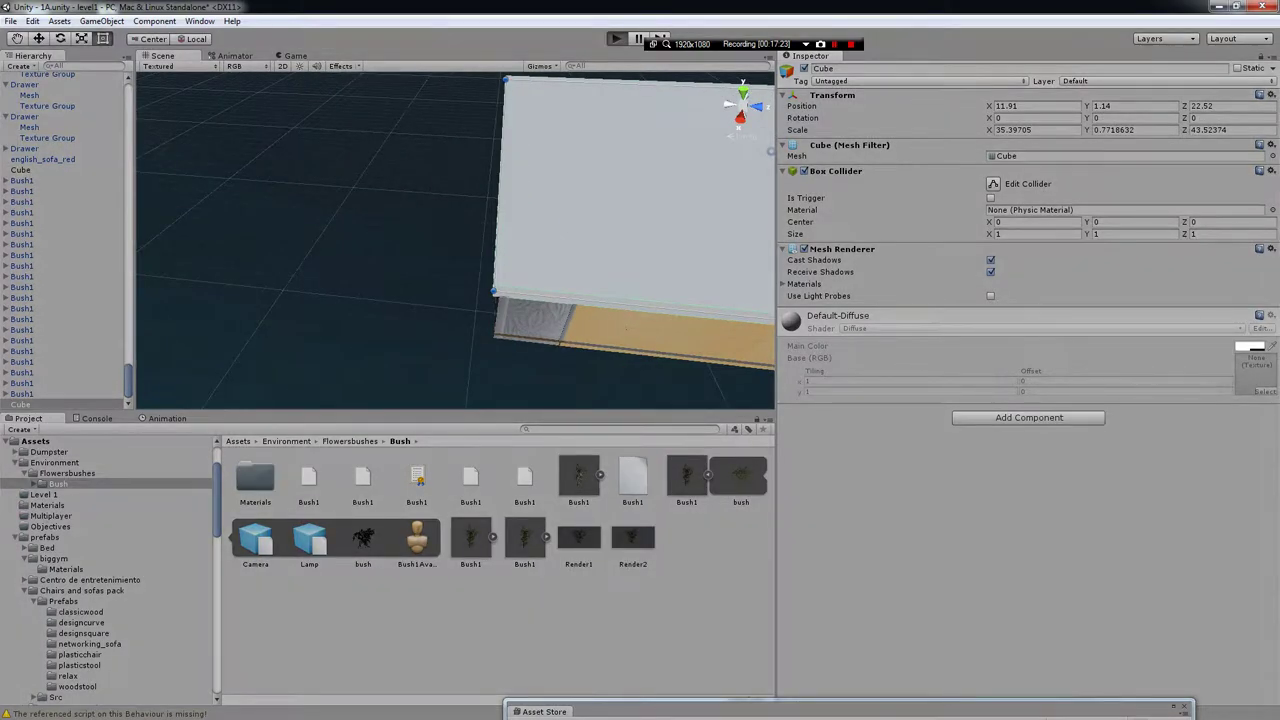